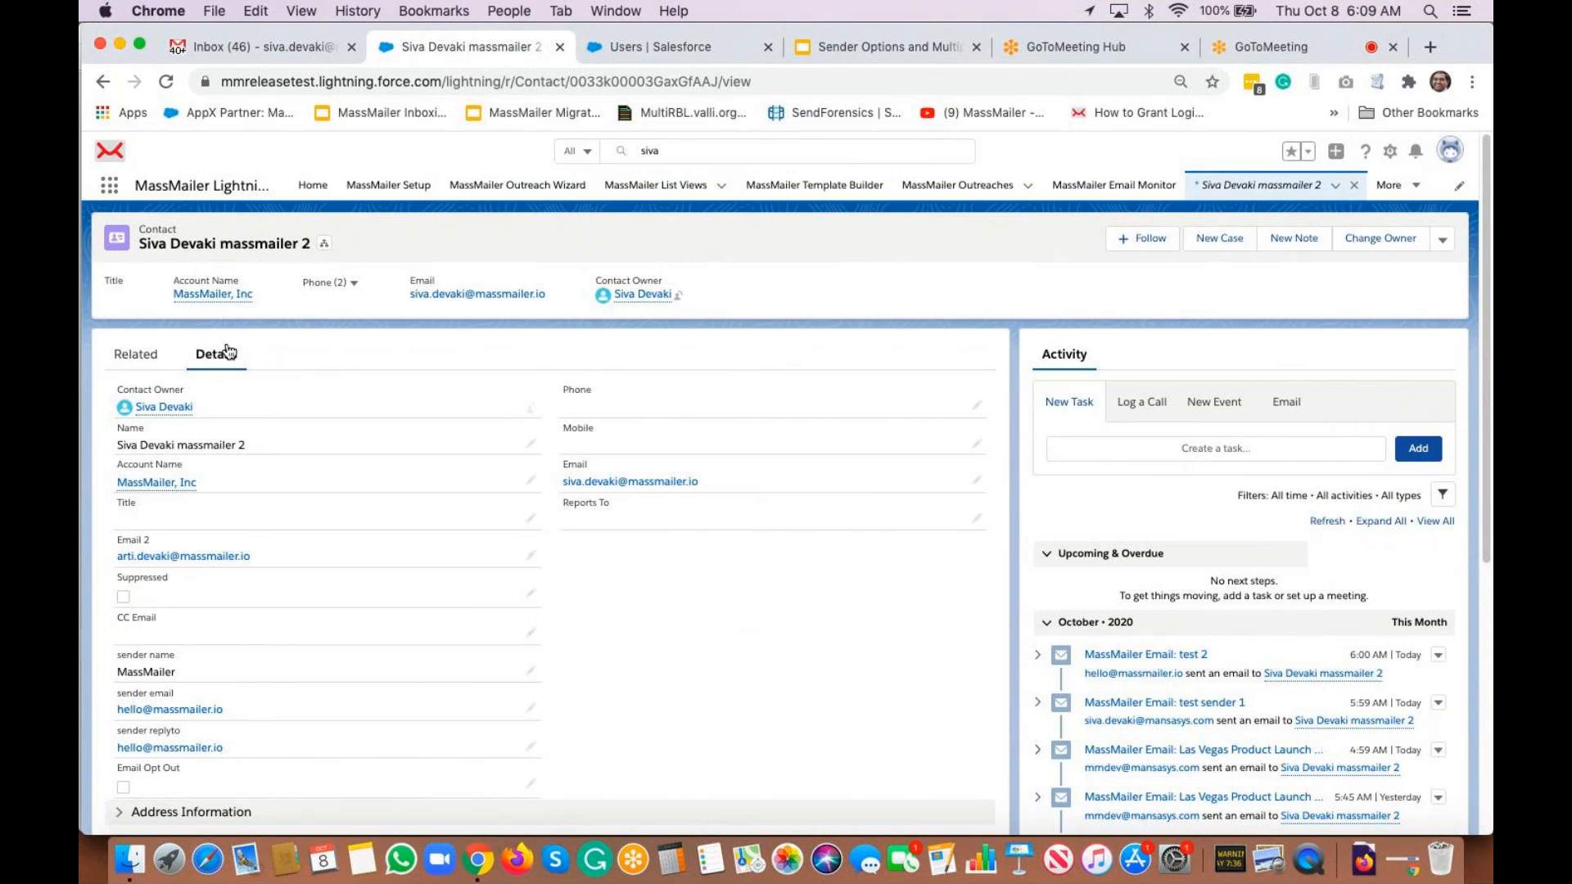
Check the Outreach Email setting on the user's Salesforce setup page
scroll(366, 586, "down", 2)
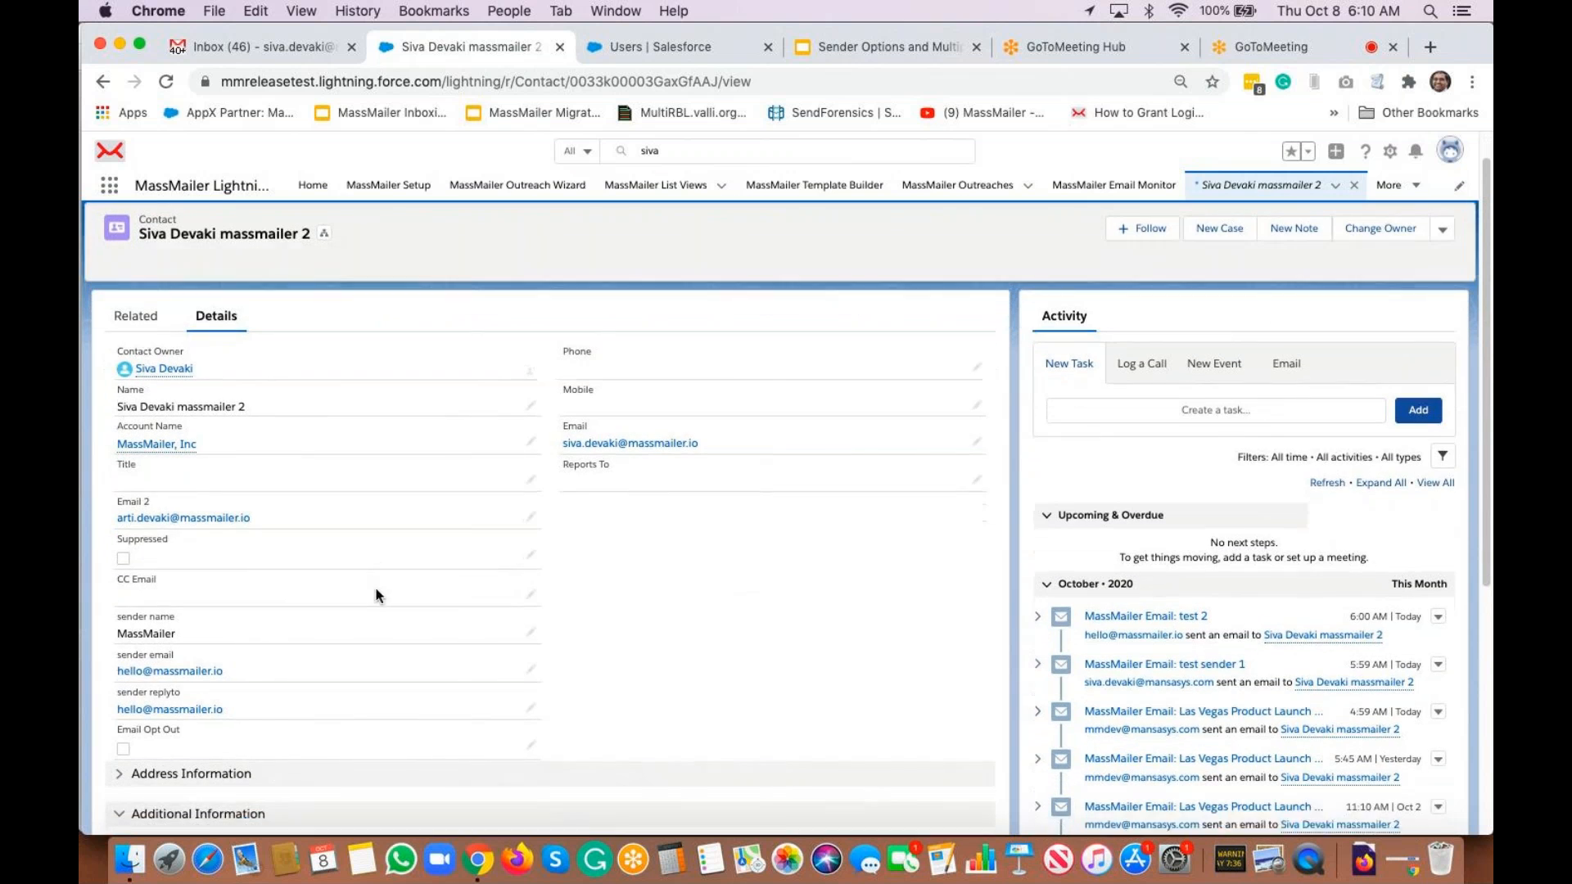
scroll(146, 591, "down", 1)
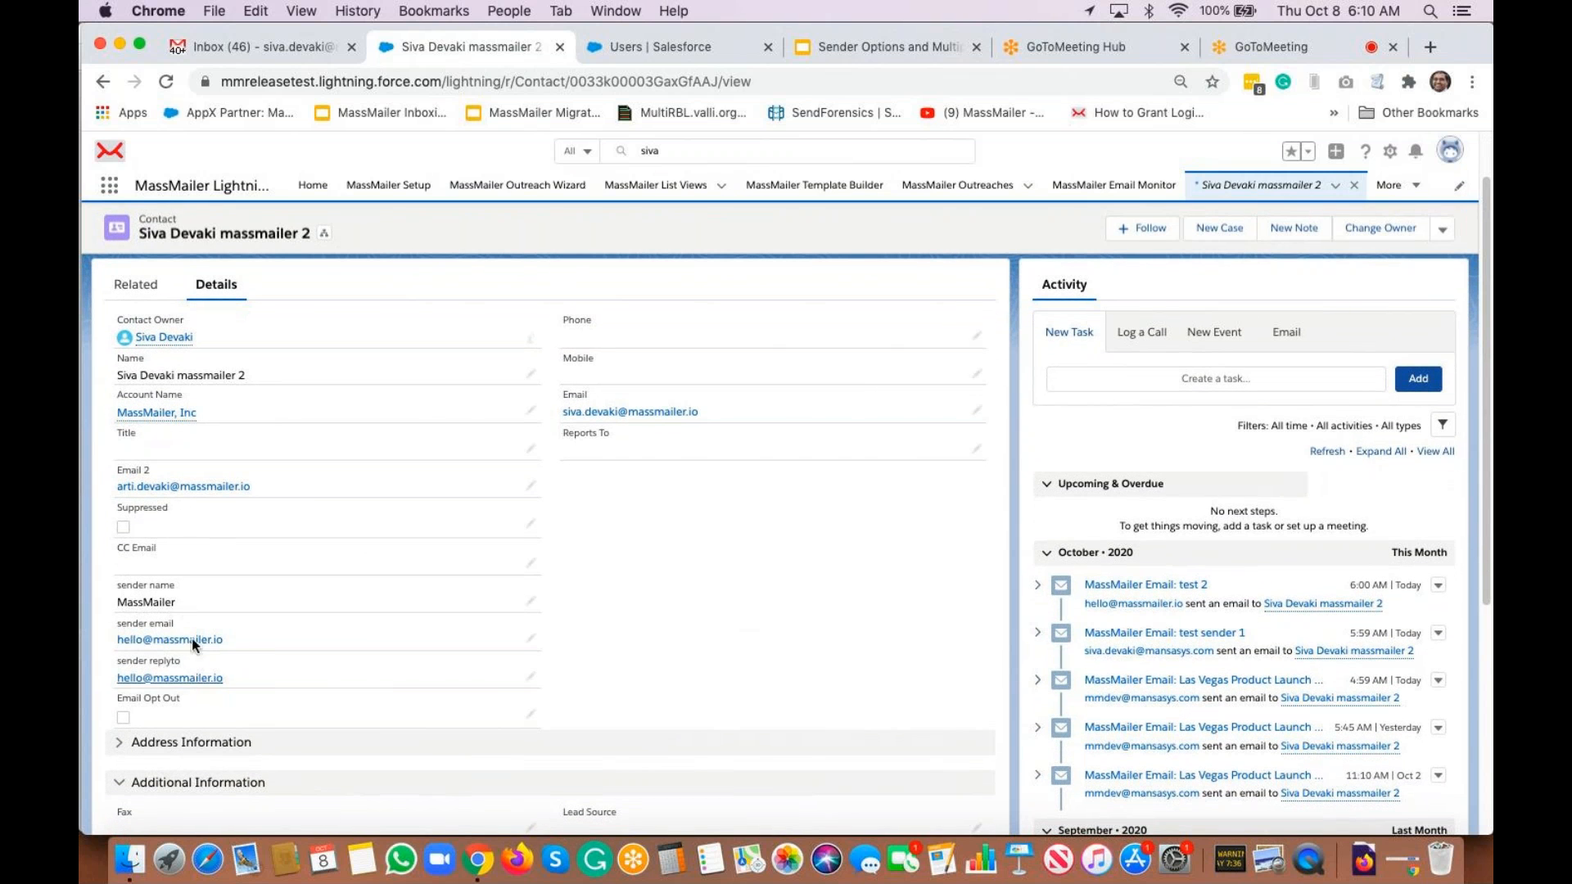
left_click(661, 52)
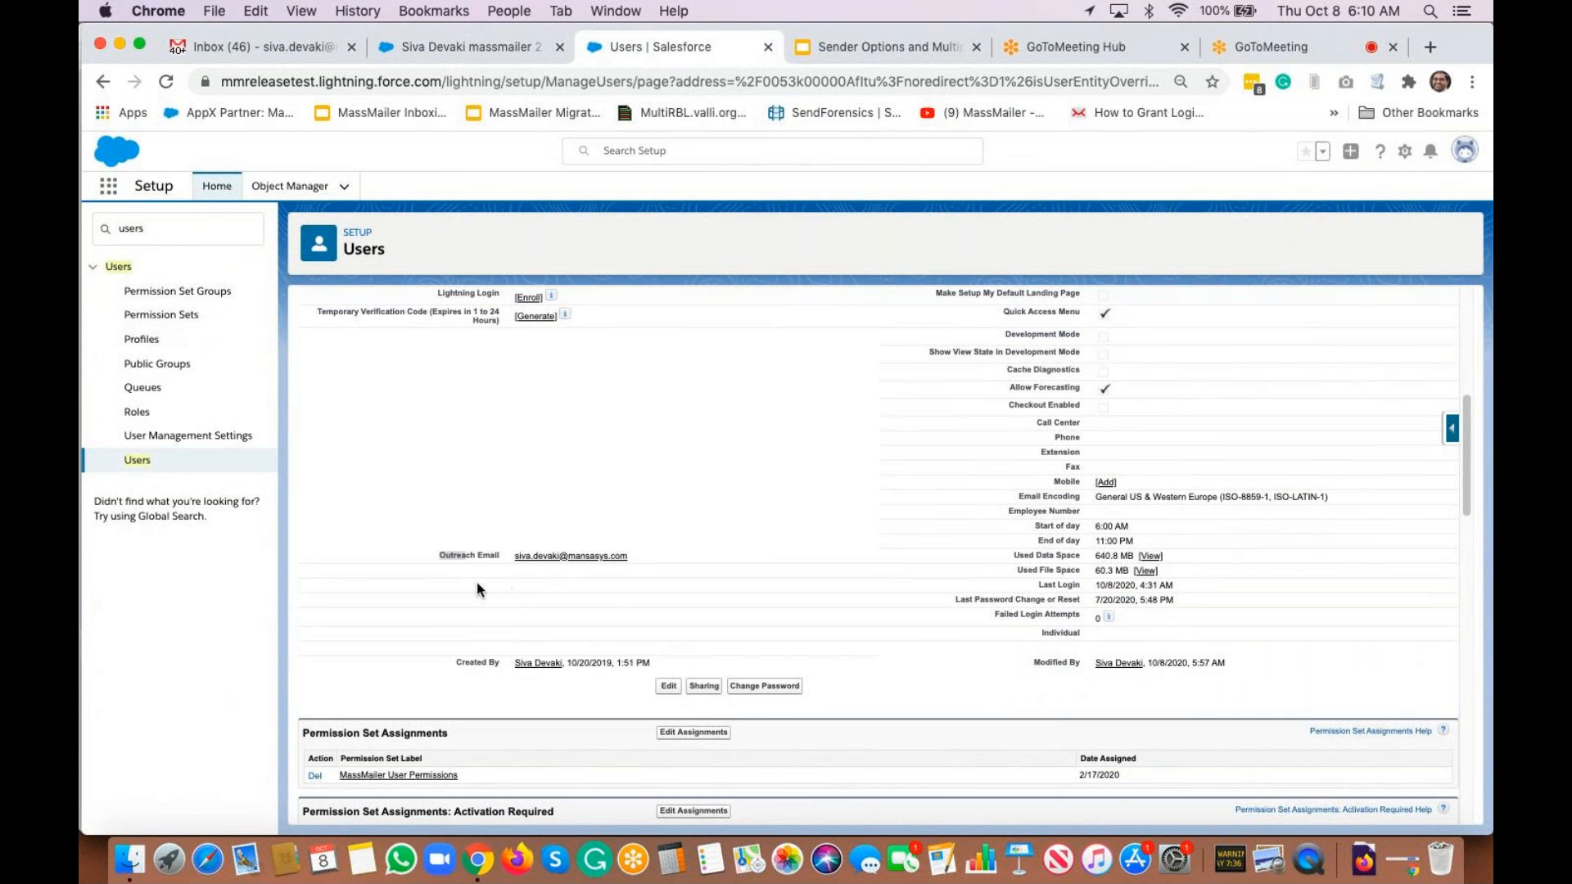
left_click_drag(440, 557, 501, 562)
Return to the test contact and open MassMailer List Views in a new tab
left_click(485, 43)
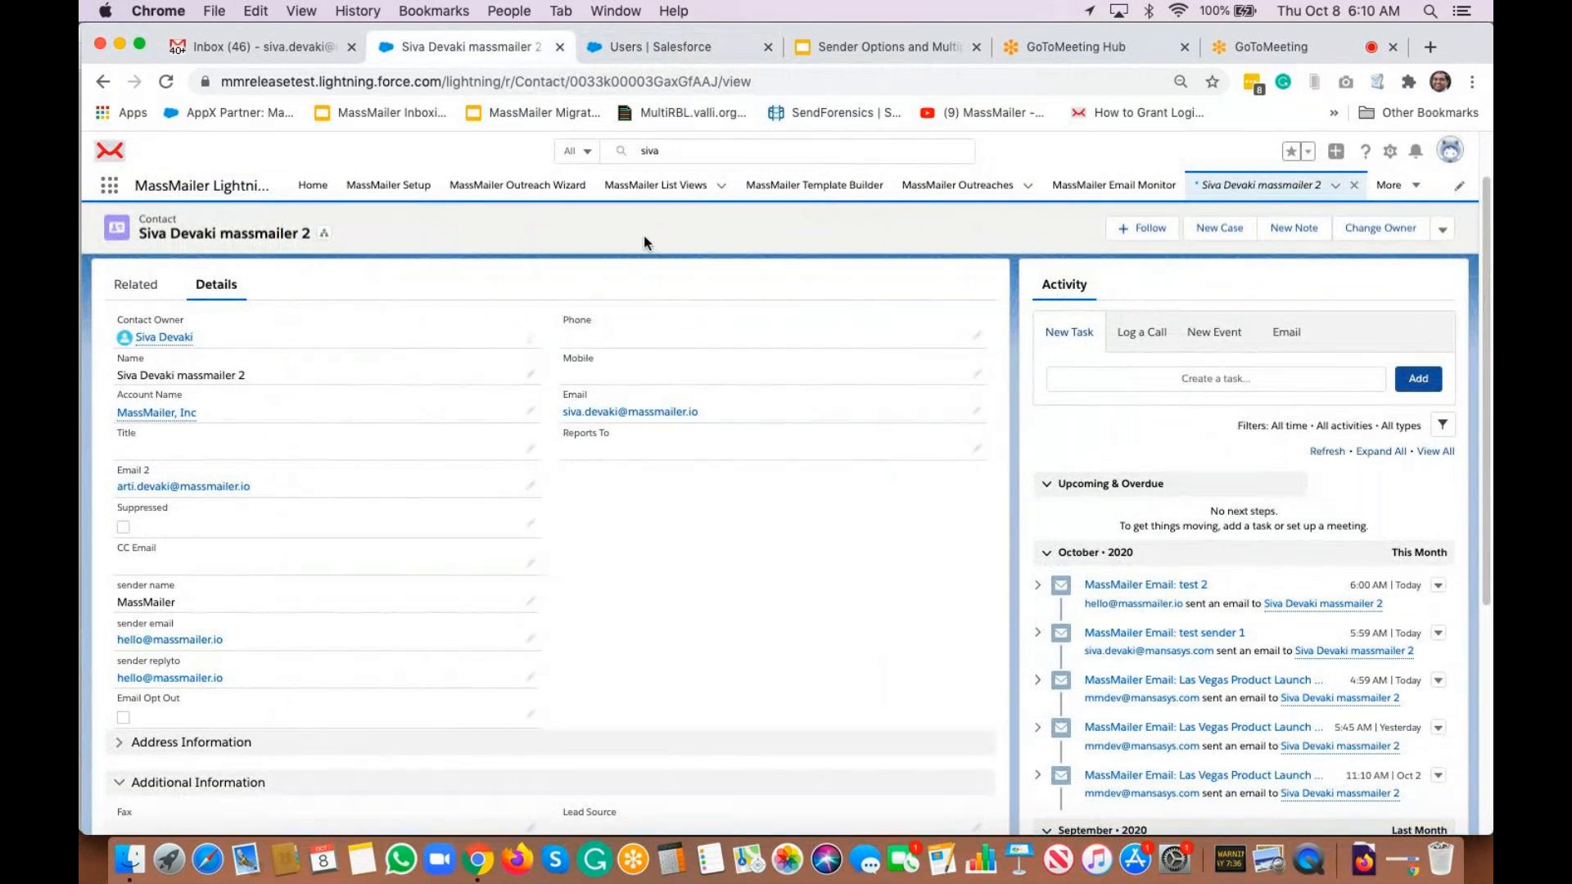
left_click(672, 187, "super")
left_click(600, 50)
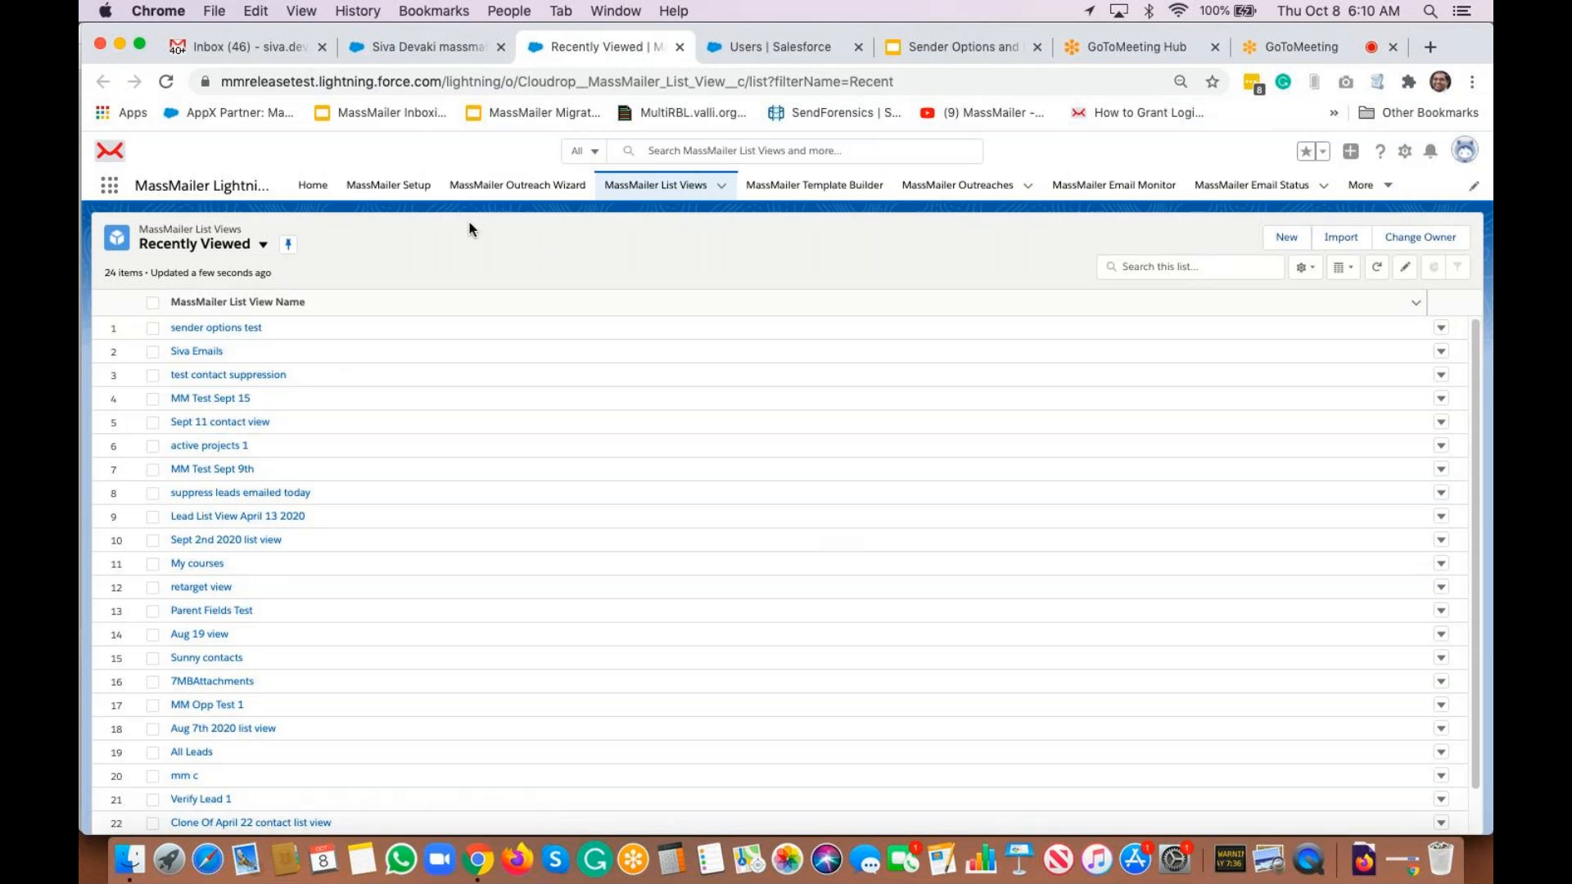
Start a new outreach targeting Contacts from the 'sender options test' list view
left_click(514, 193)
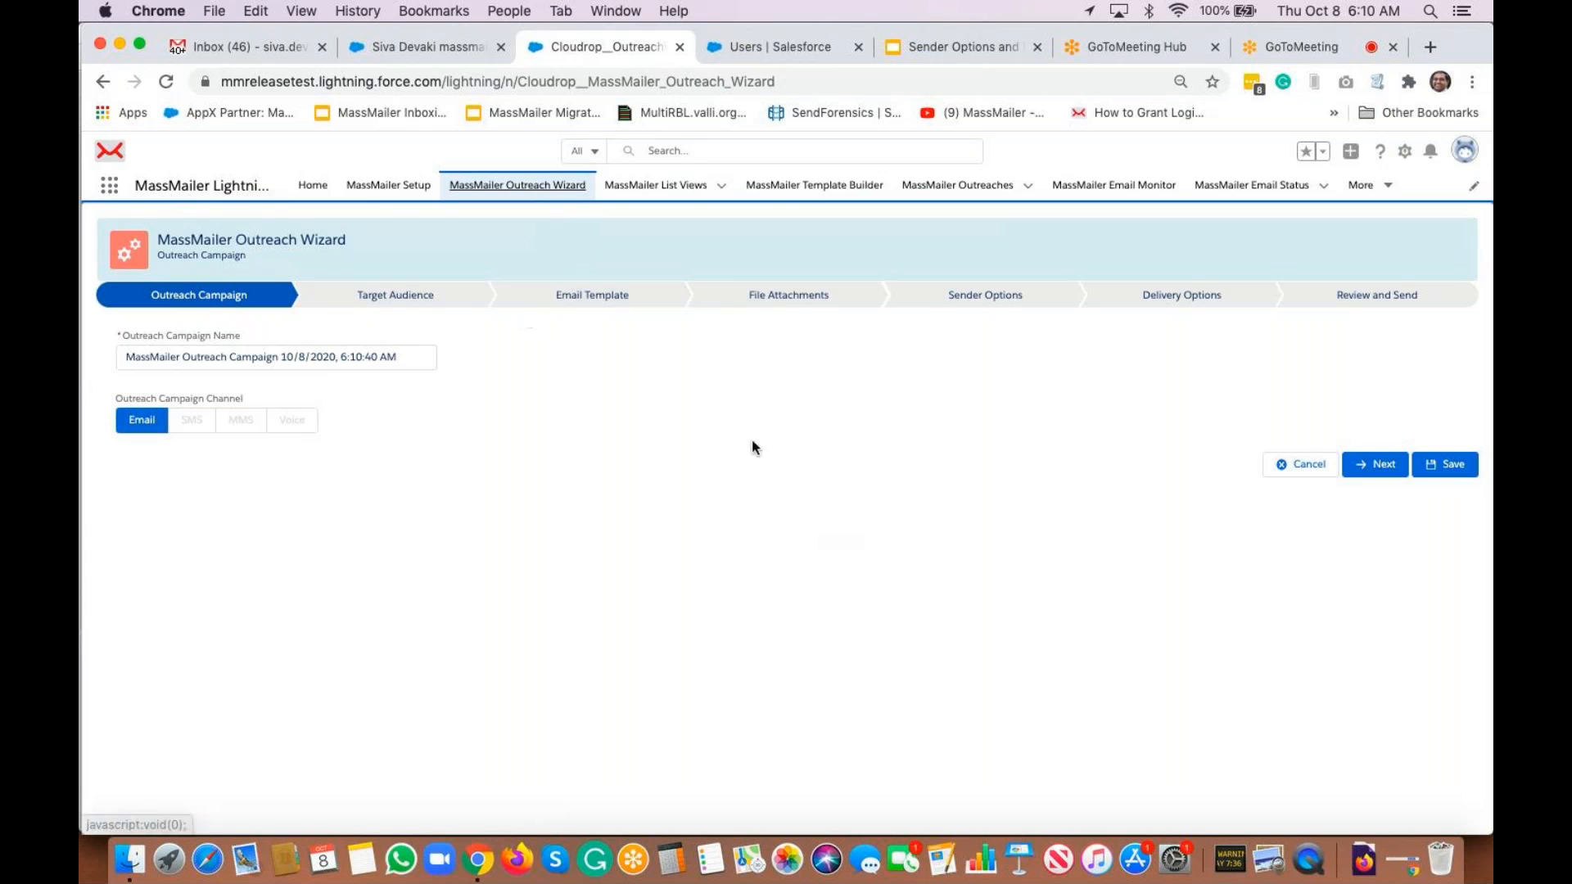
left_click(1364, 467)
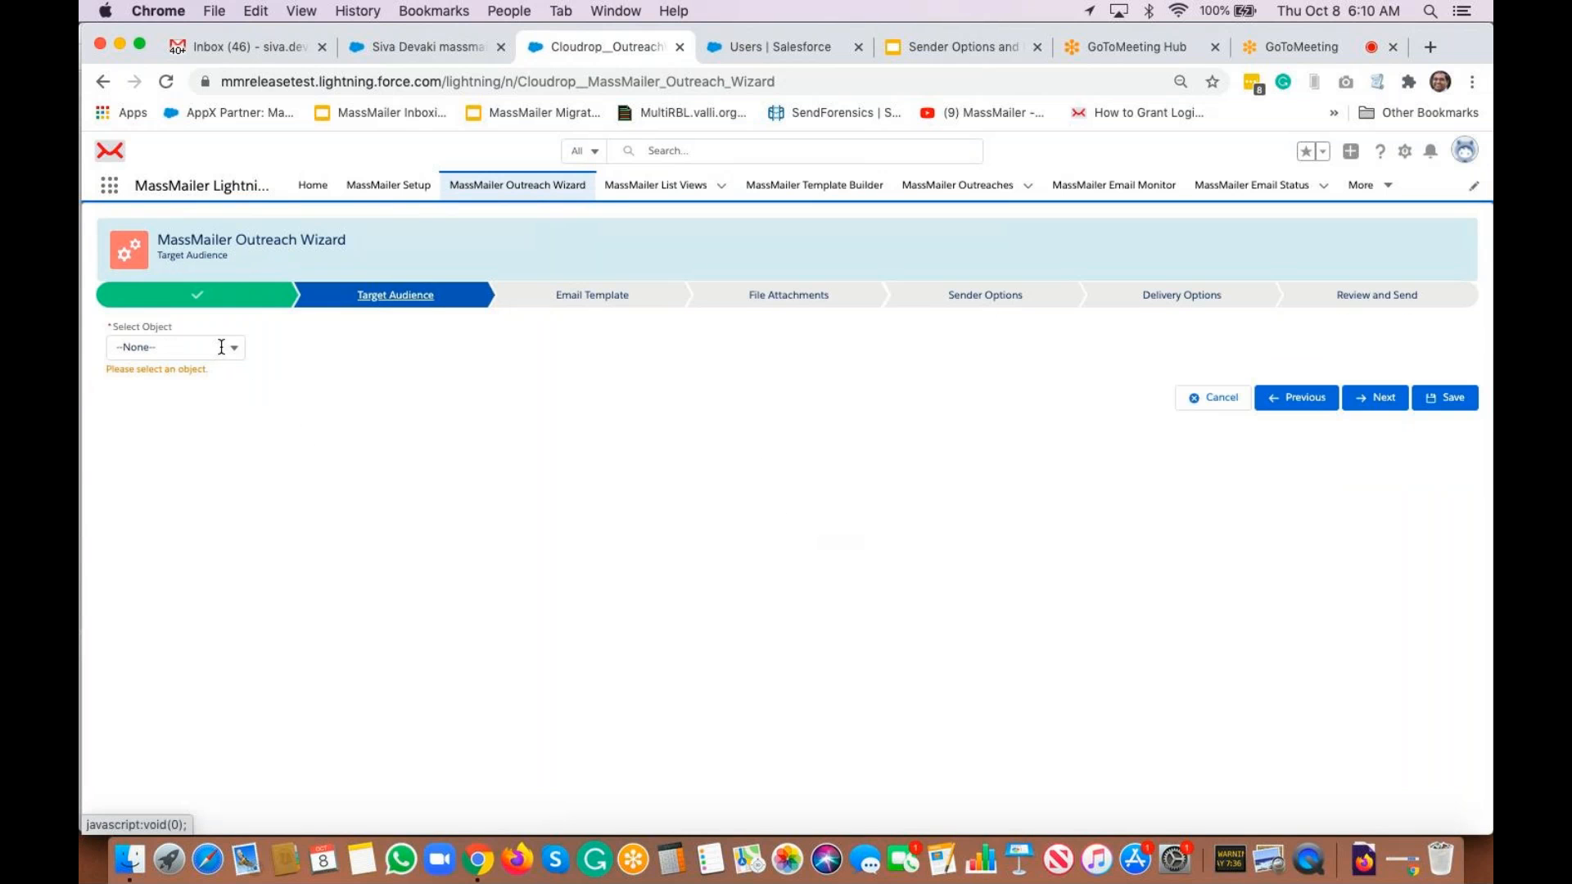
left_click(221, 347)
left_click(196, 509)
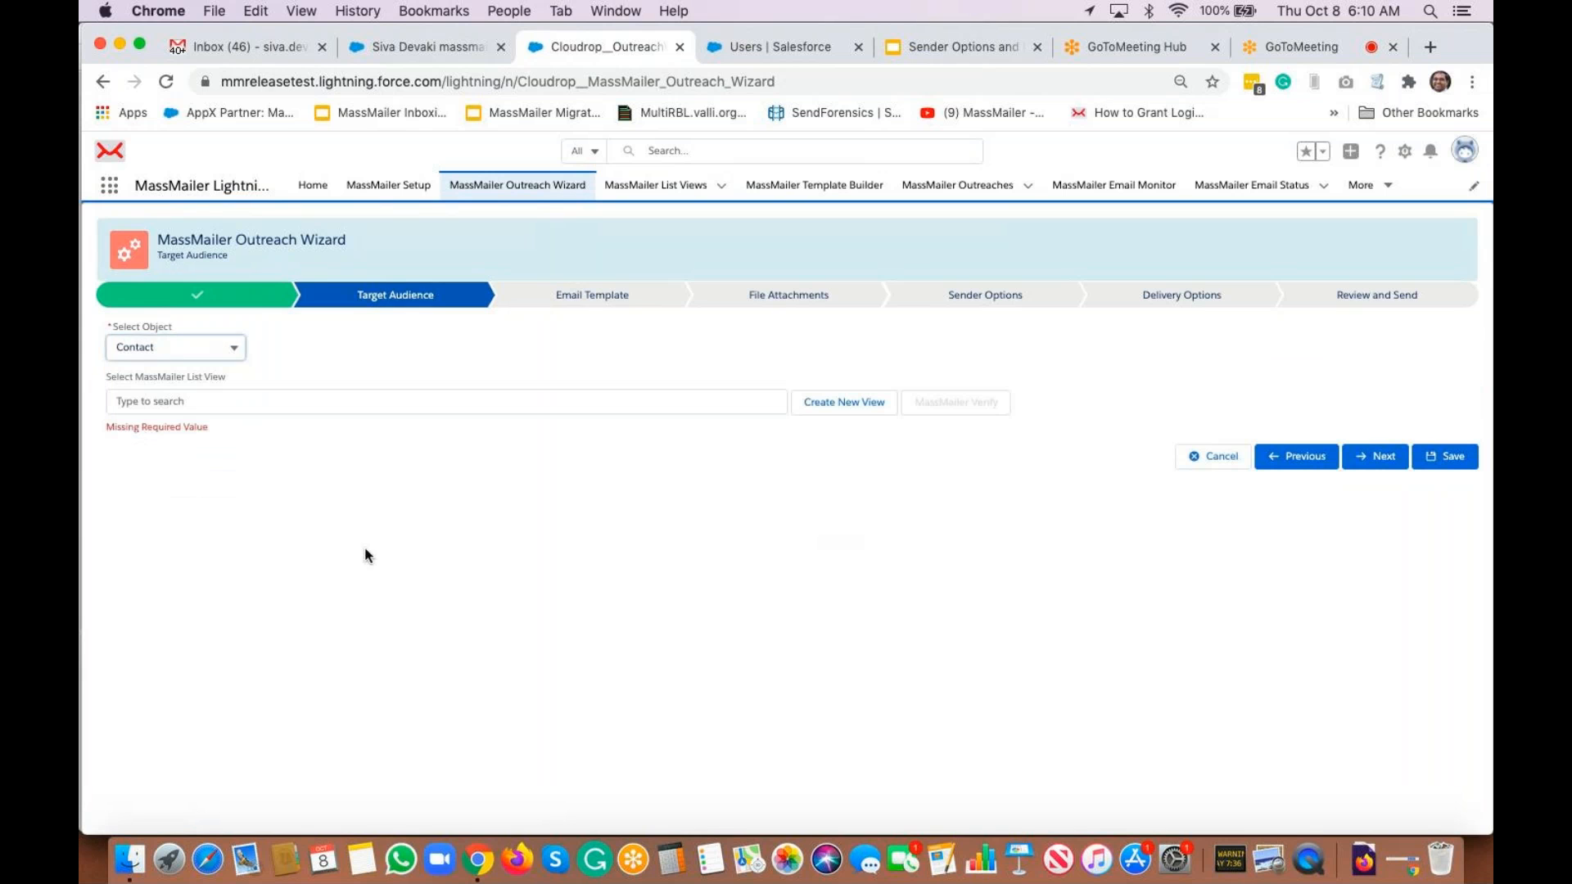
left_click(427, 397)
type("sender")
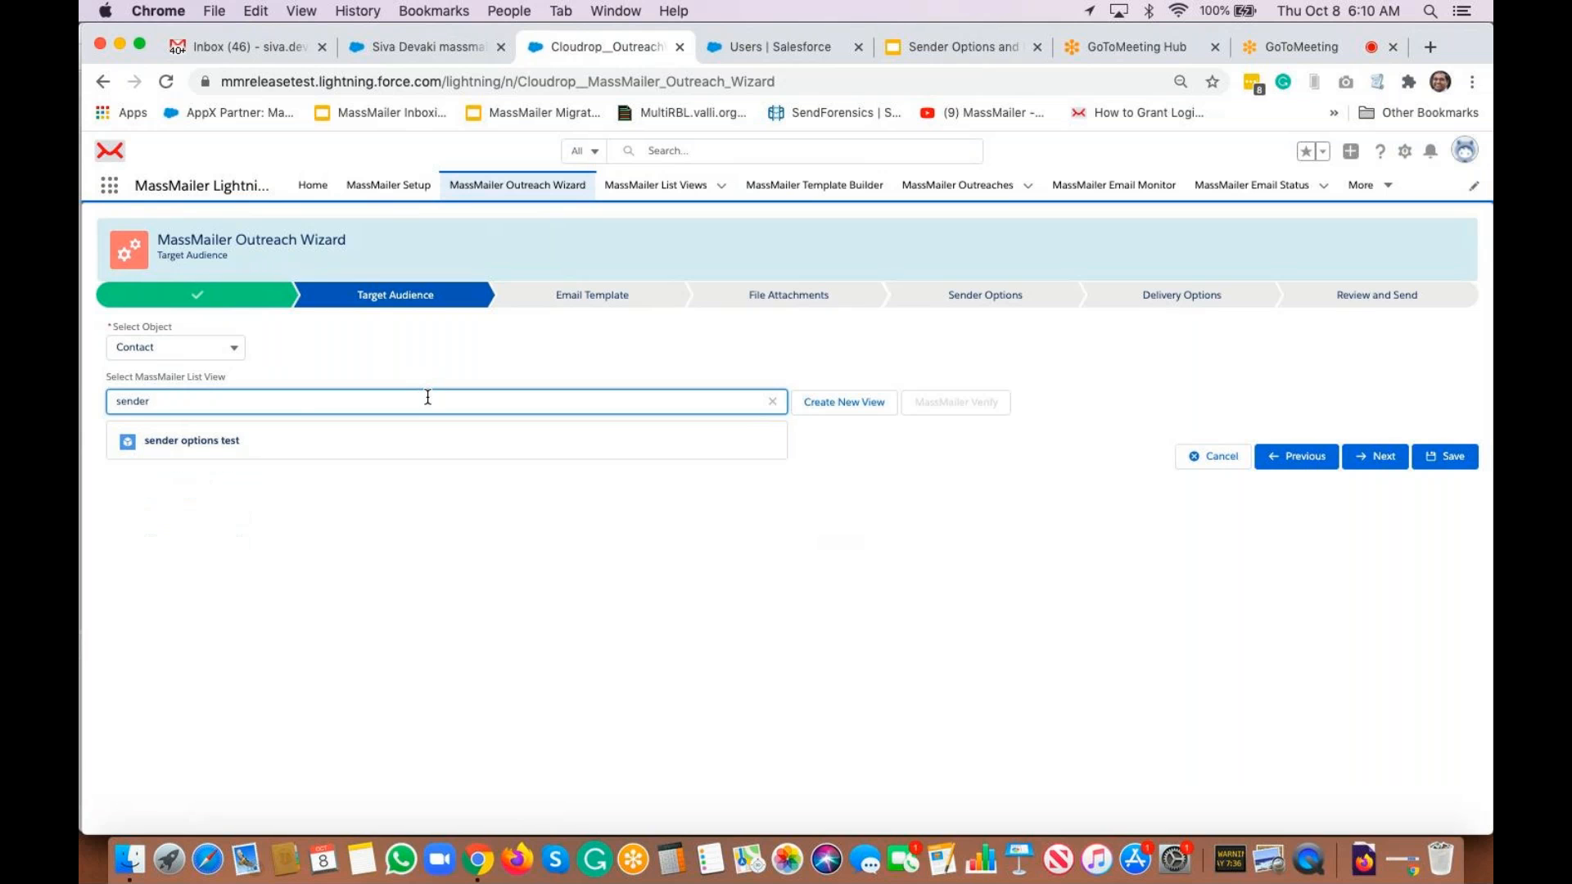
left_click(347, 452)
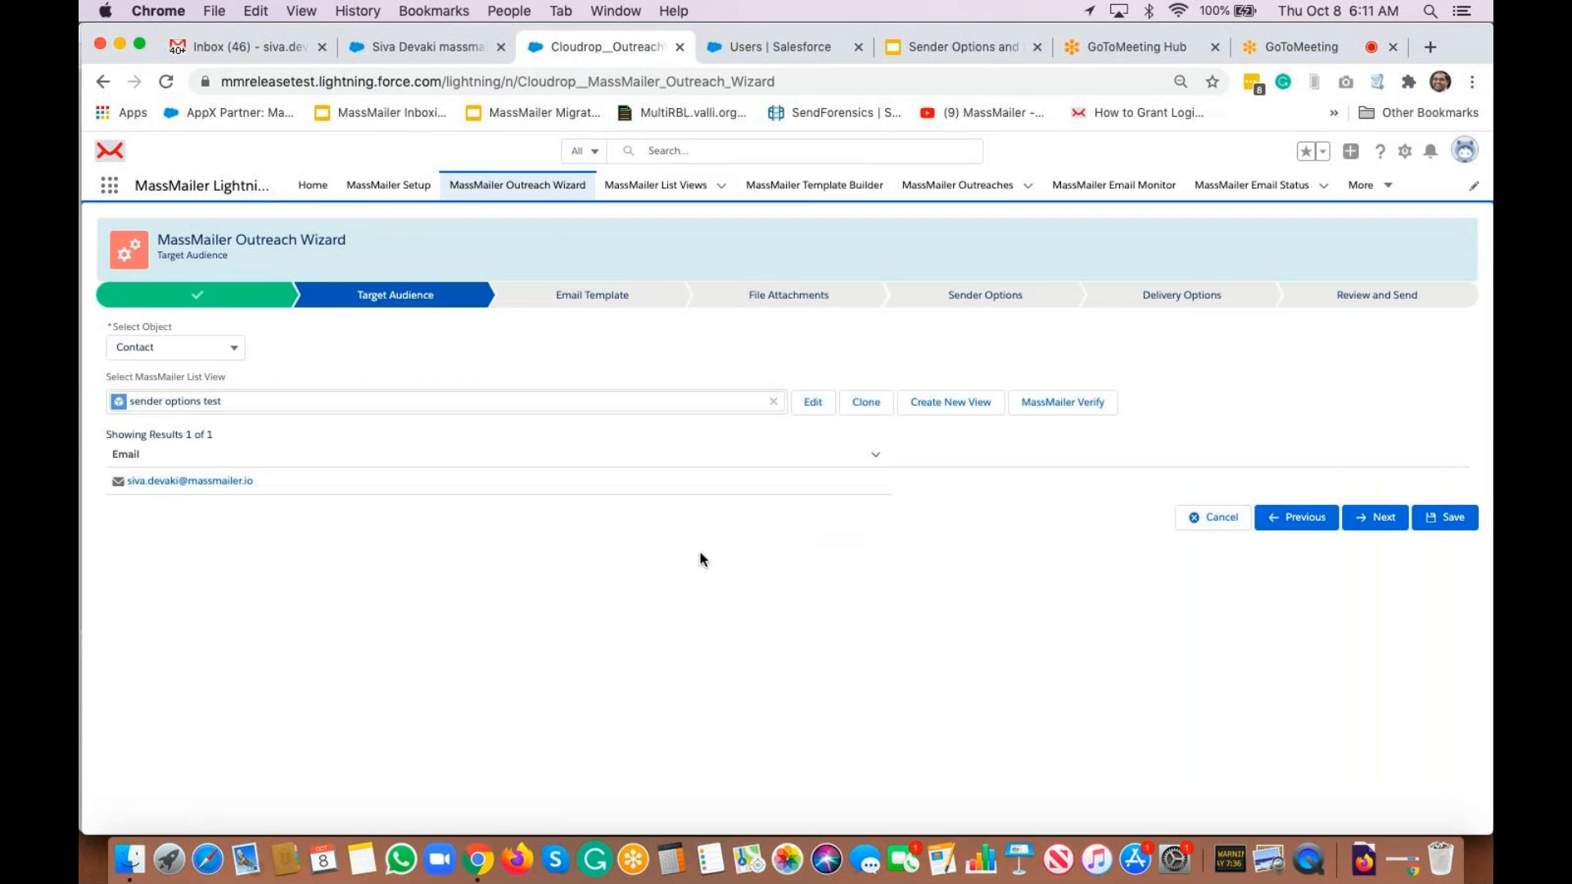
left_click(1380, 517)
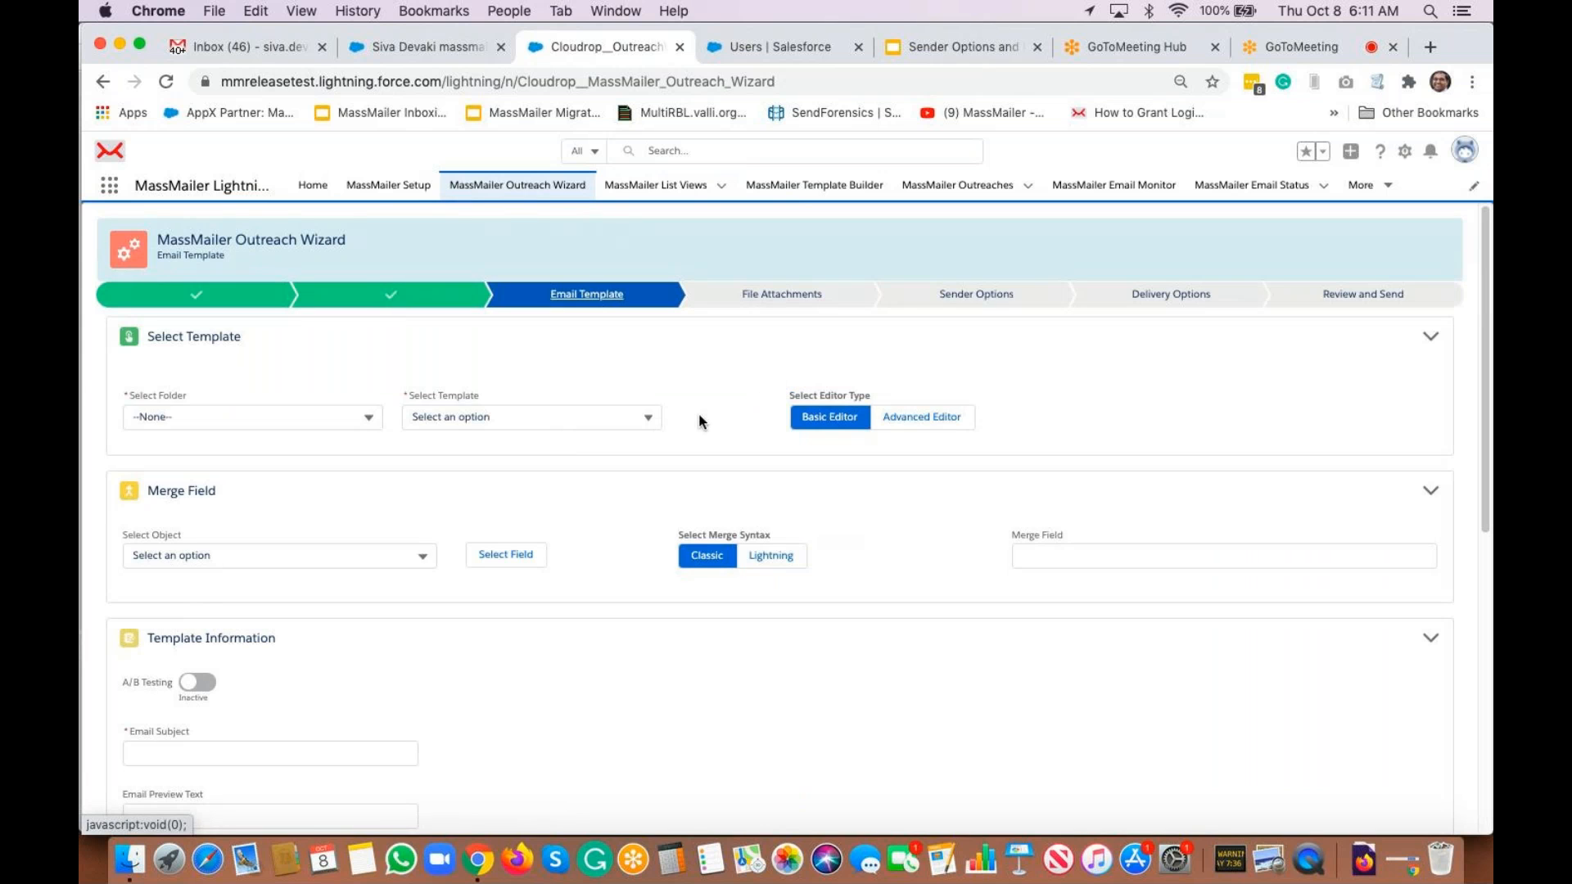
Enter 'Sender Options Test 1' as the email subject, reuse it as the body, and continue
scroll(695, 475, "down", 3)
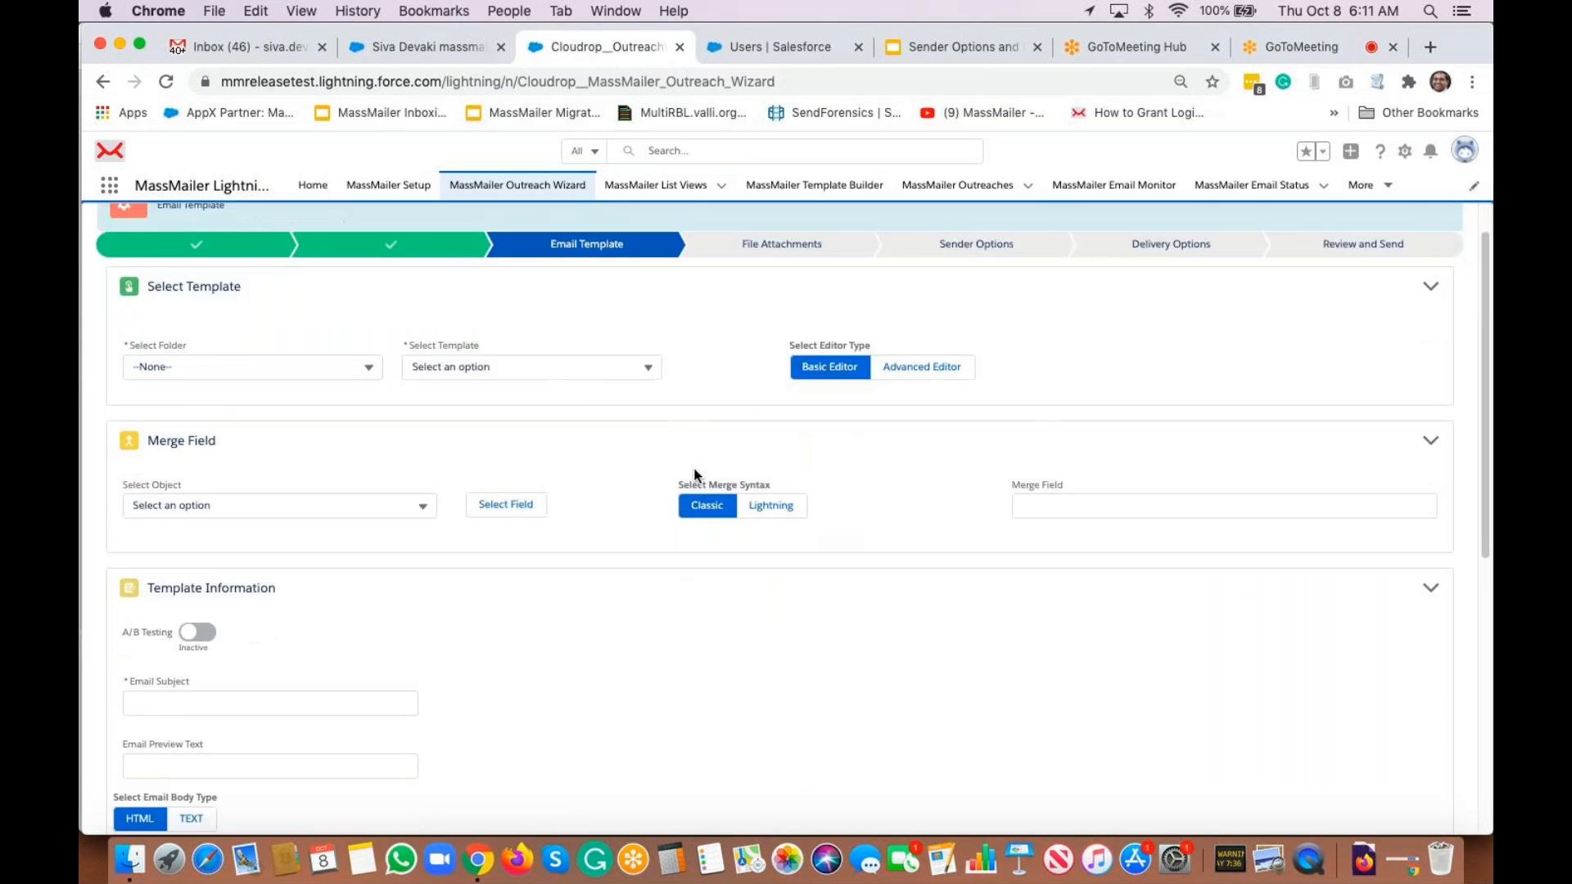
left_click(249, 564)
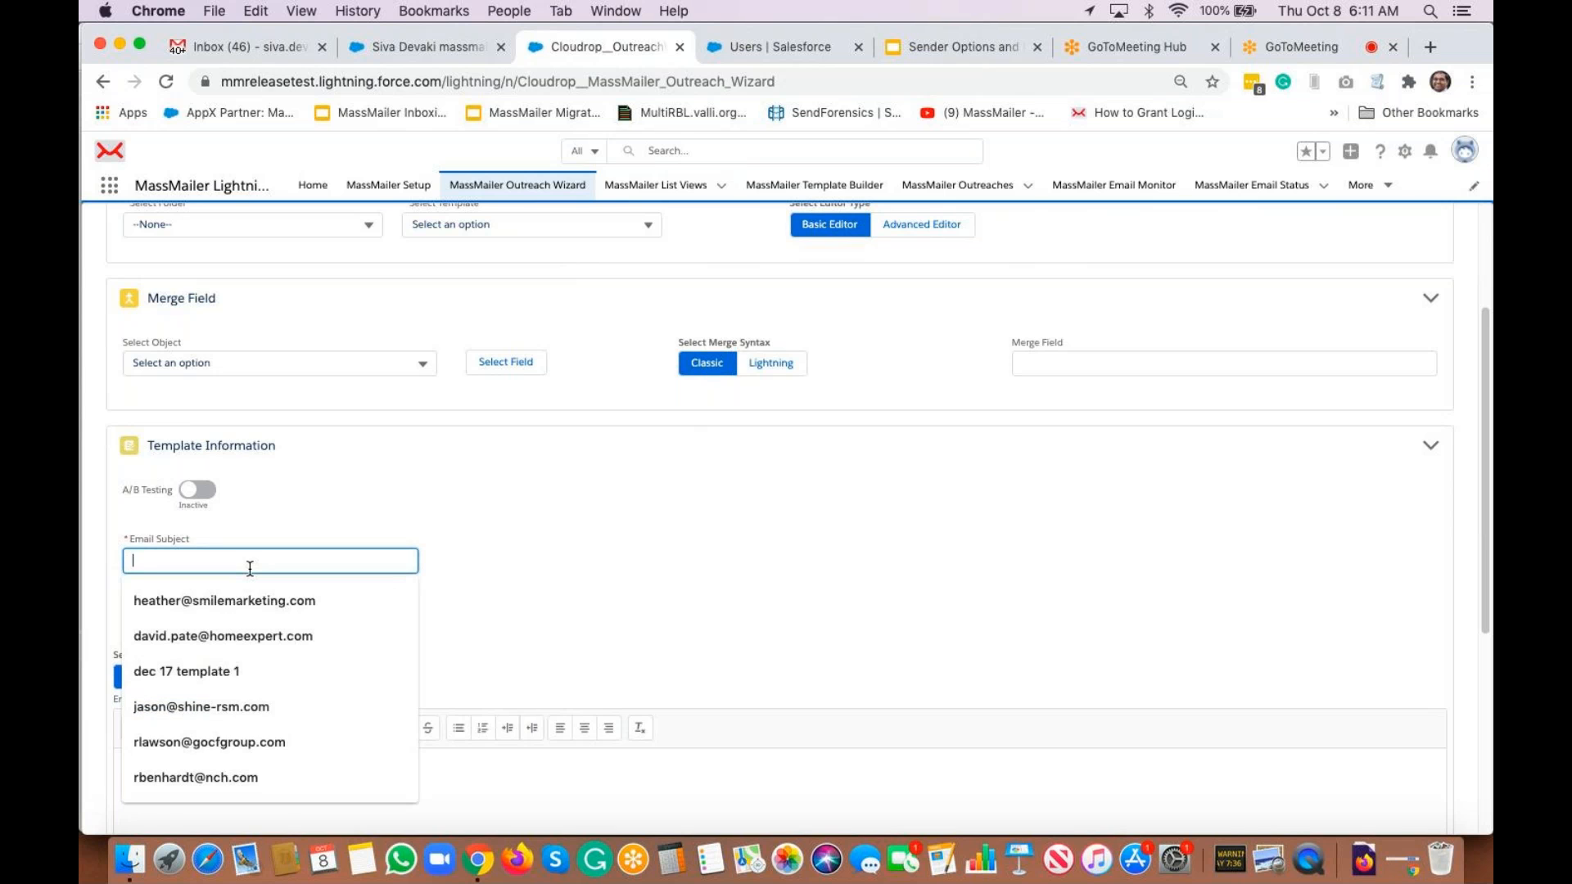
type("Sender O")
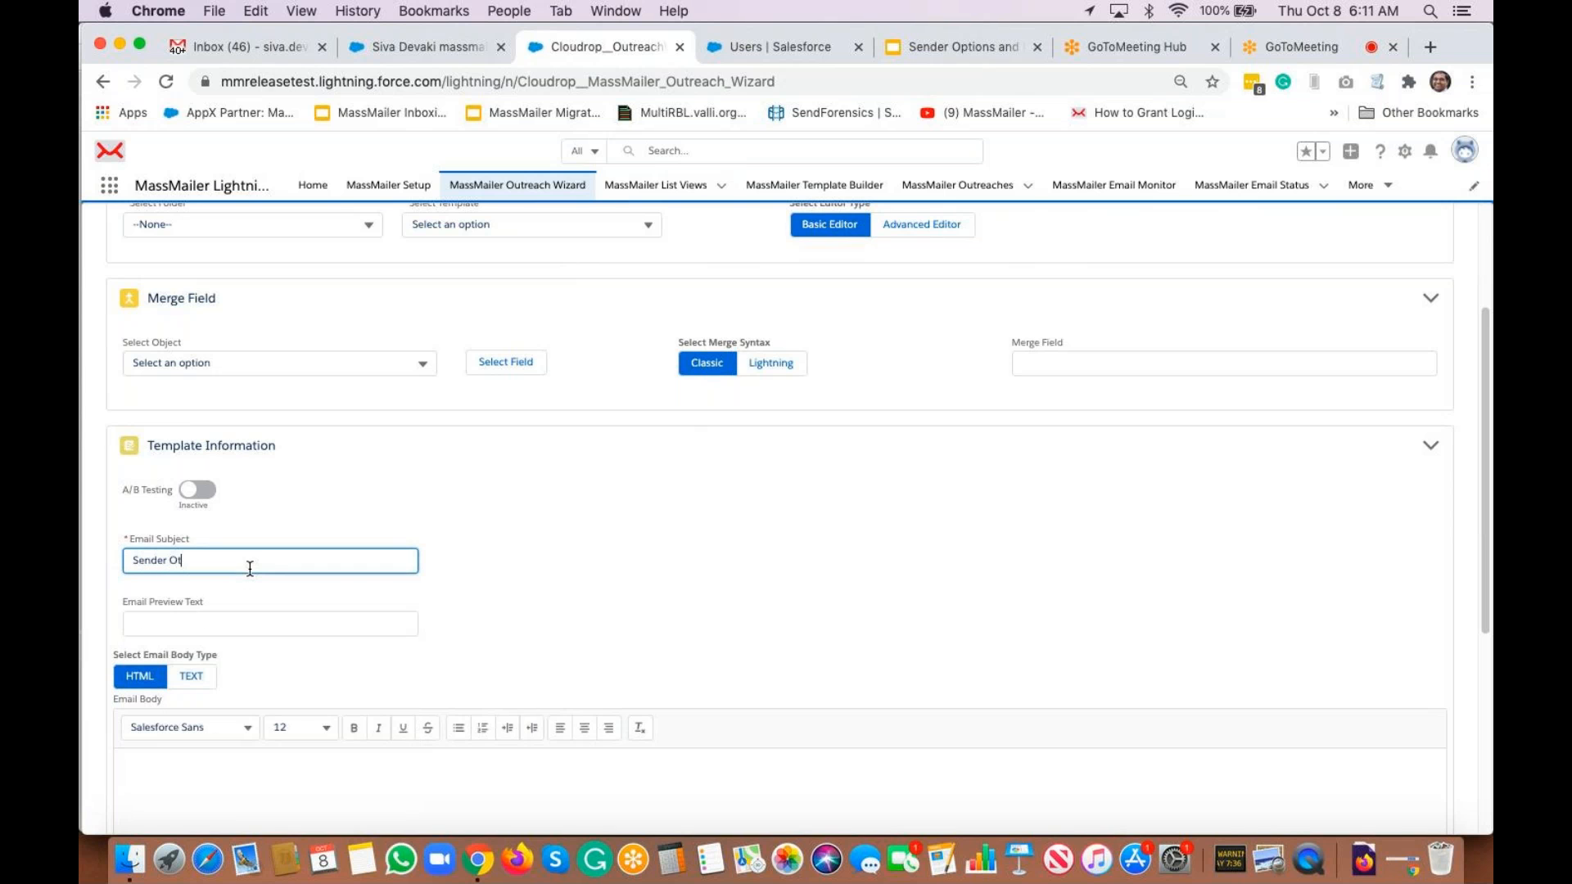
type("ption")
key("super+a")
key("super+c")
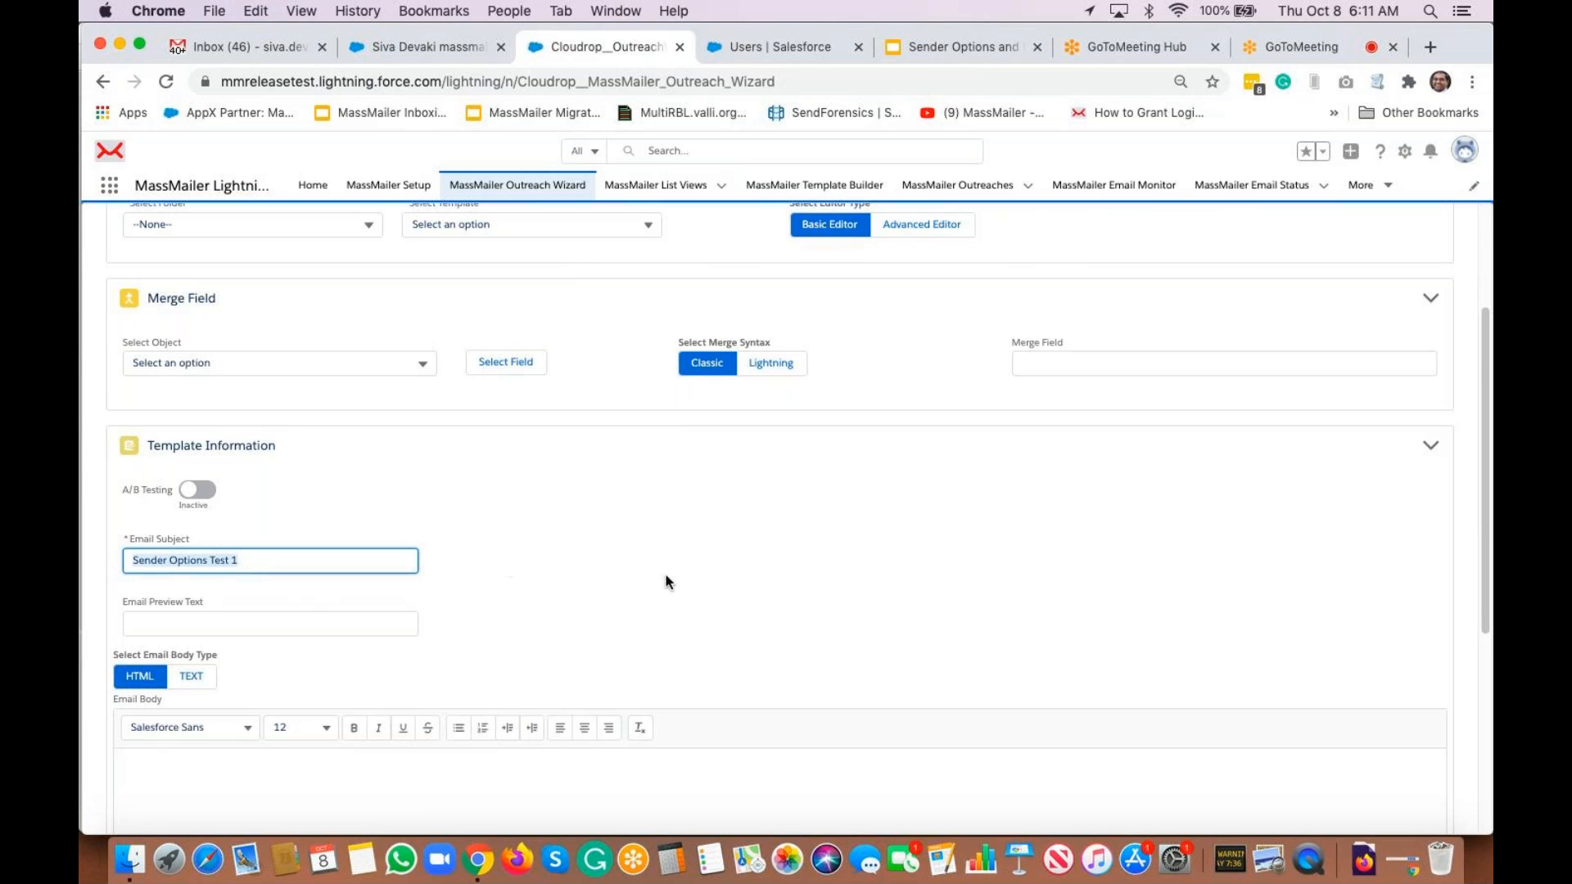
scroll(665, 603, "down", 2)
left_click(602, 673)
key("super+v")
scroll(644, 515, "down", 3)
scroll(644, 515, "down", 2)
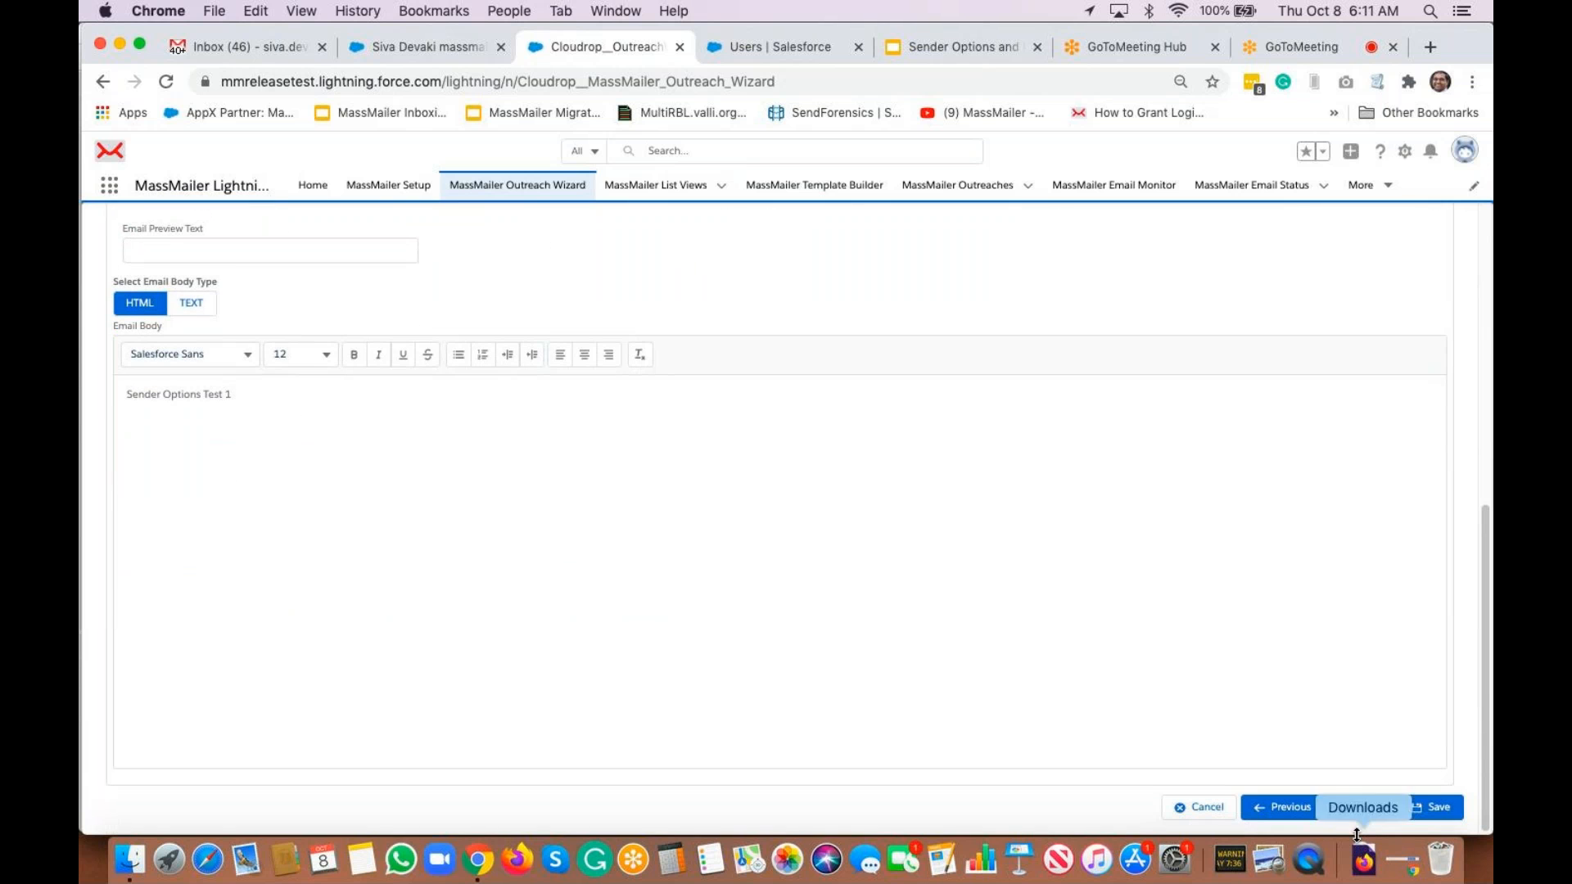
left_click(1345, 798)
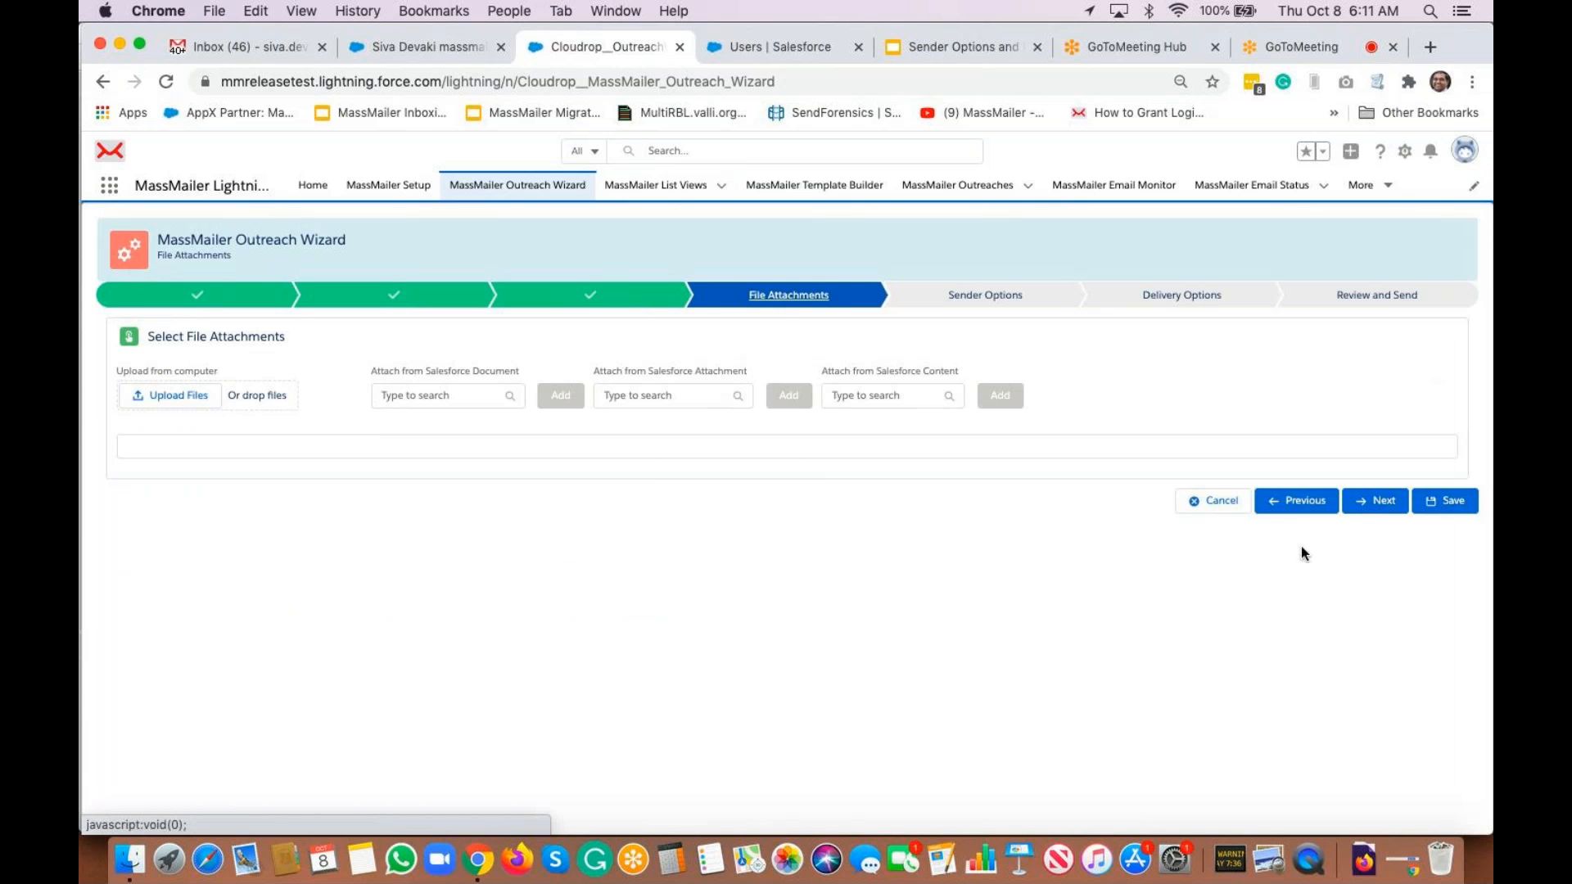
Skip attachments, review the Common Sender list, then choose Record Owner as the sender
left_click(1386, 513)
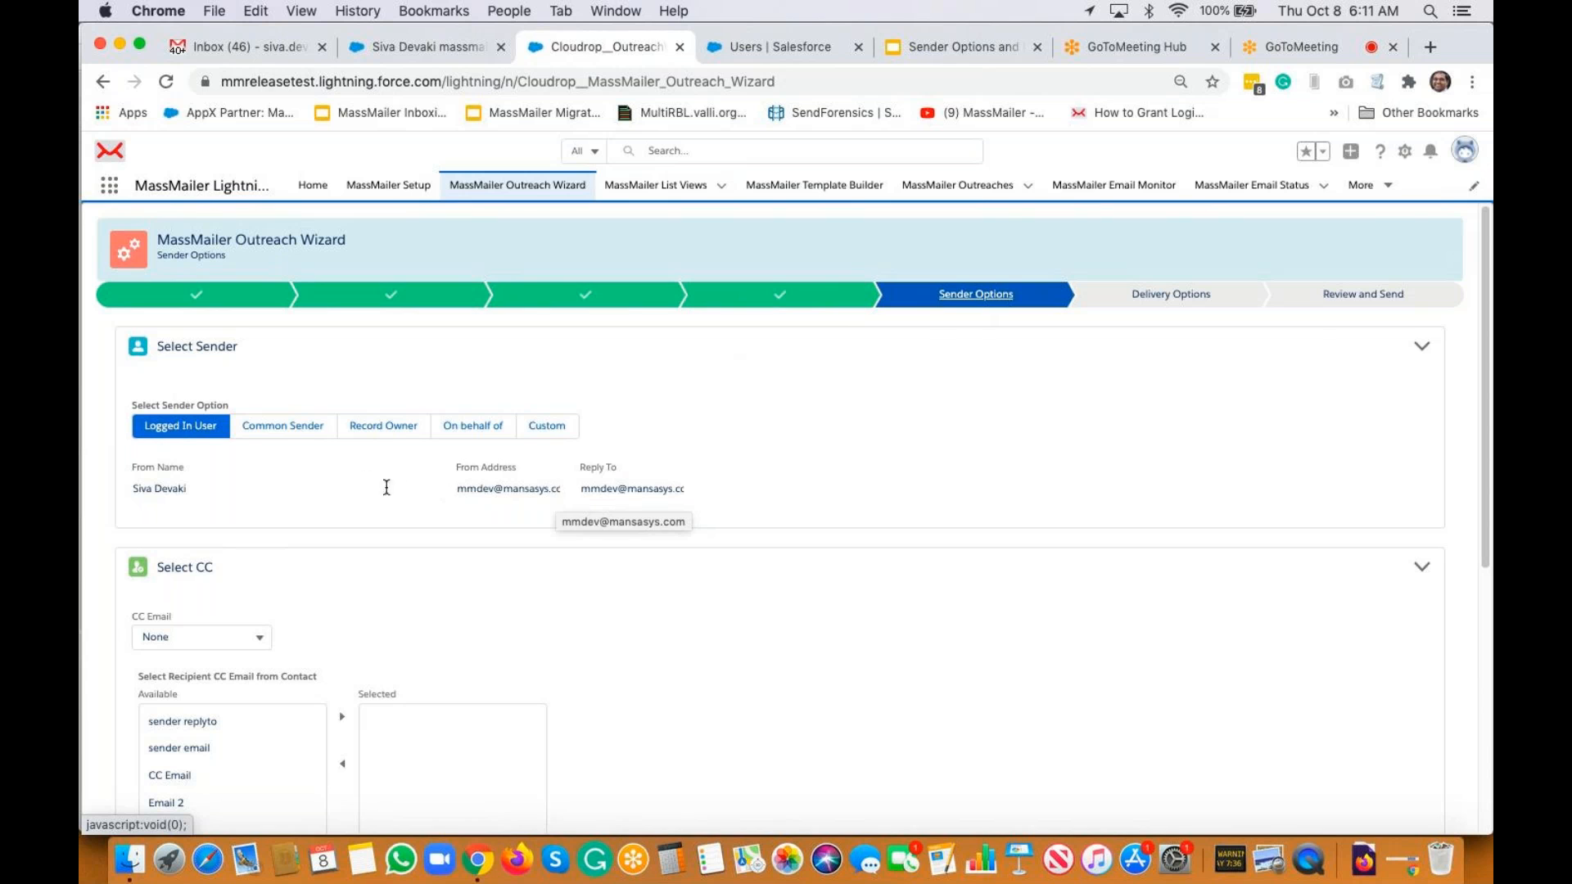
left_click(296, 427)
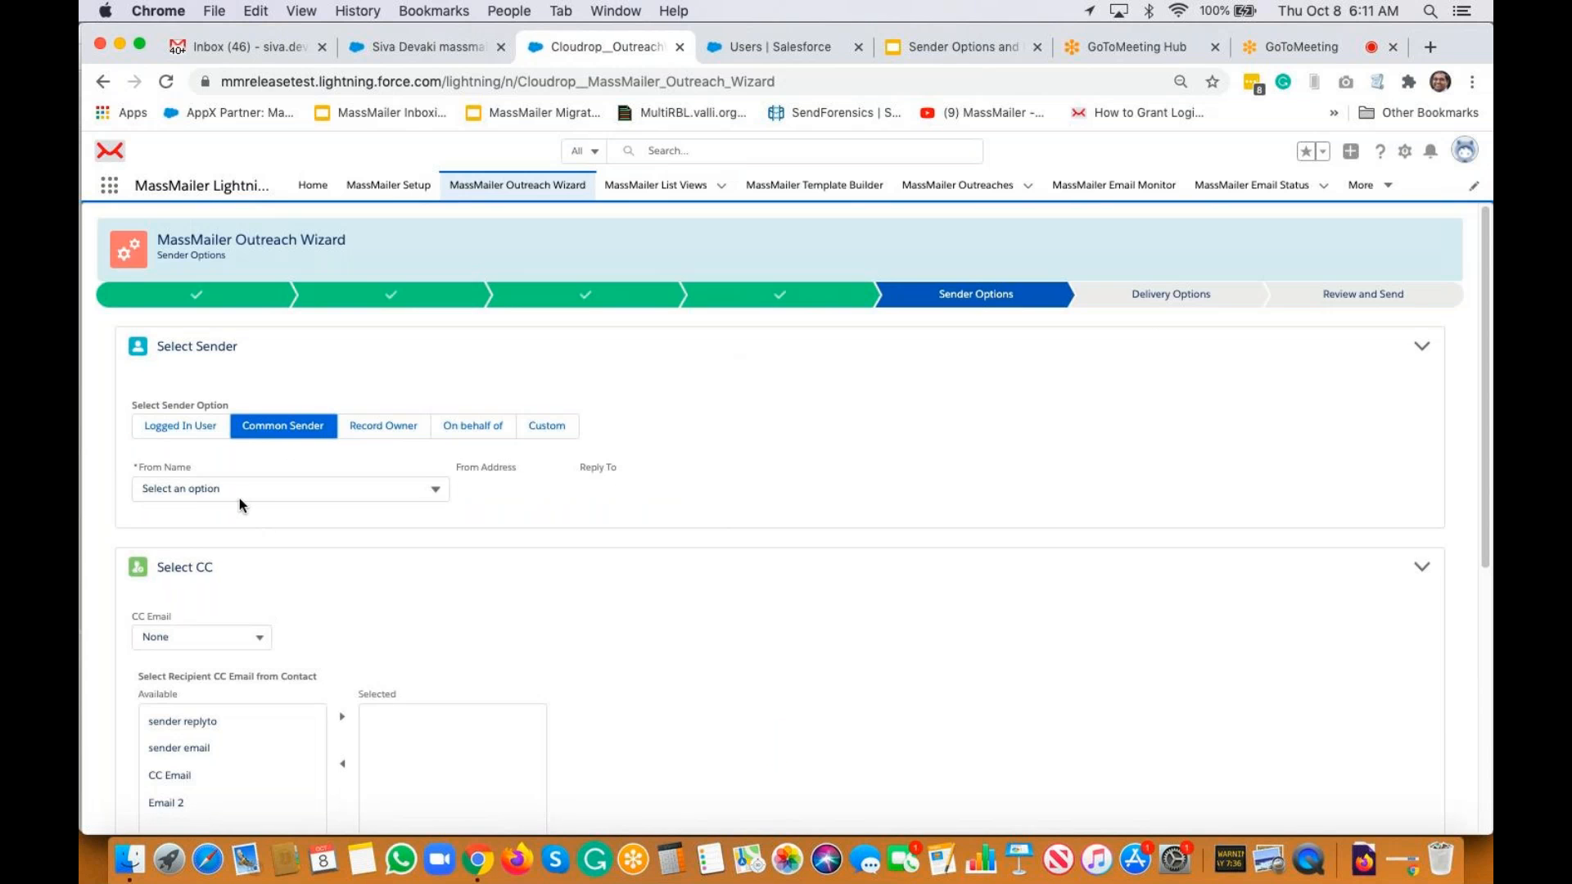
left_click(237, 495)
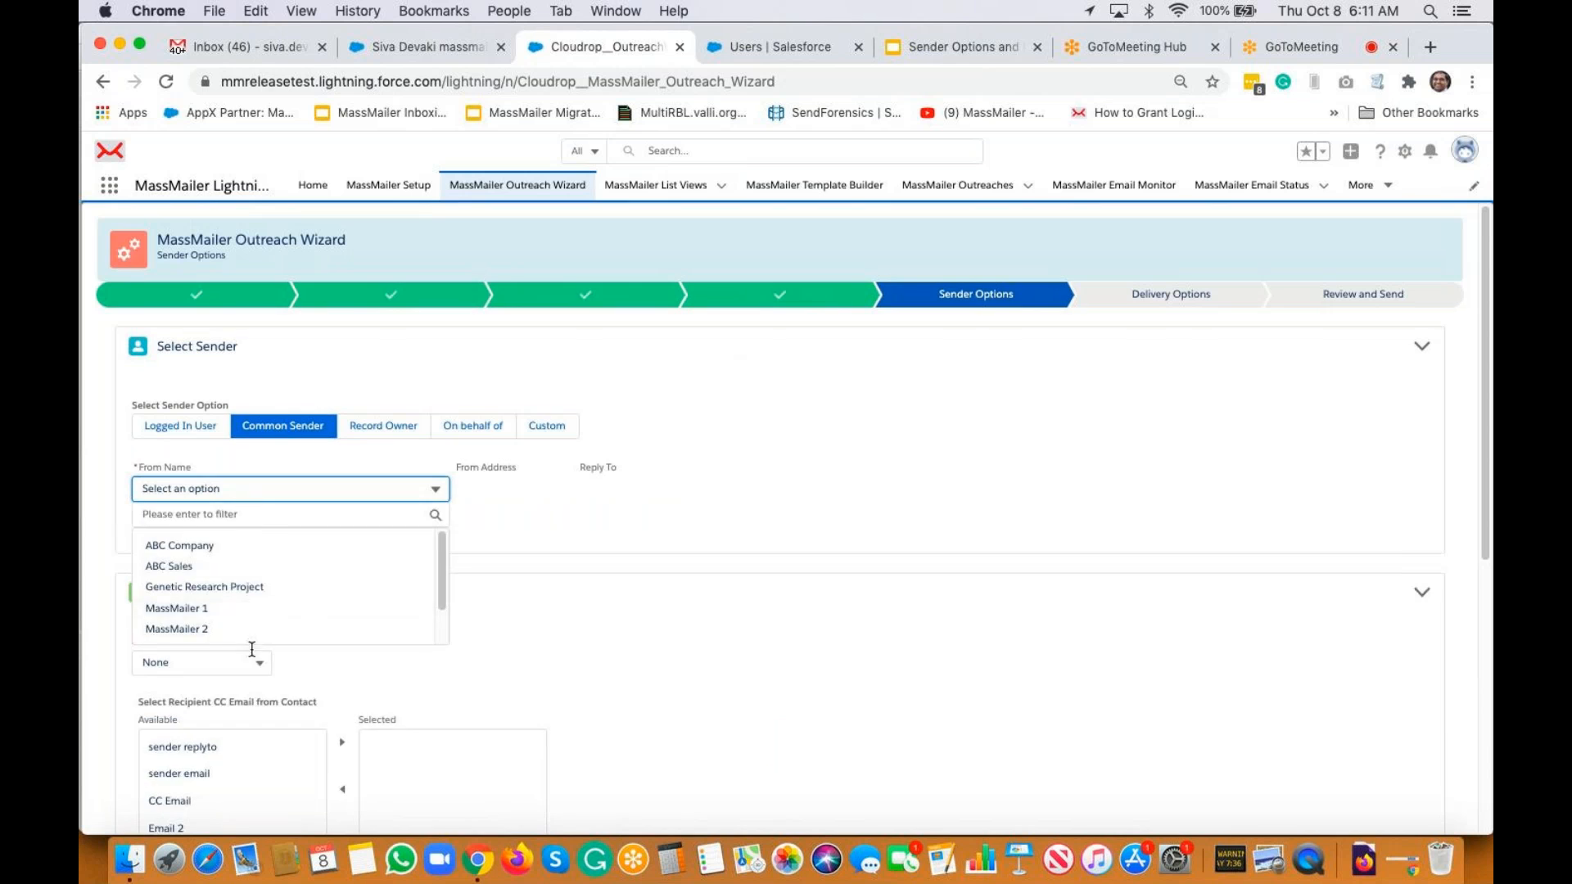
left_click(232, 491)
scroll(276, 590, "down", 2)
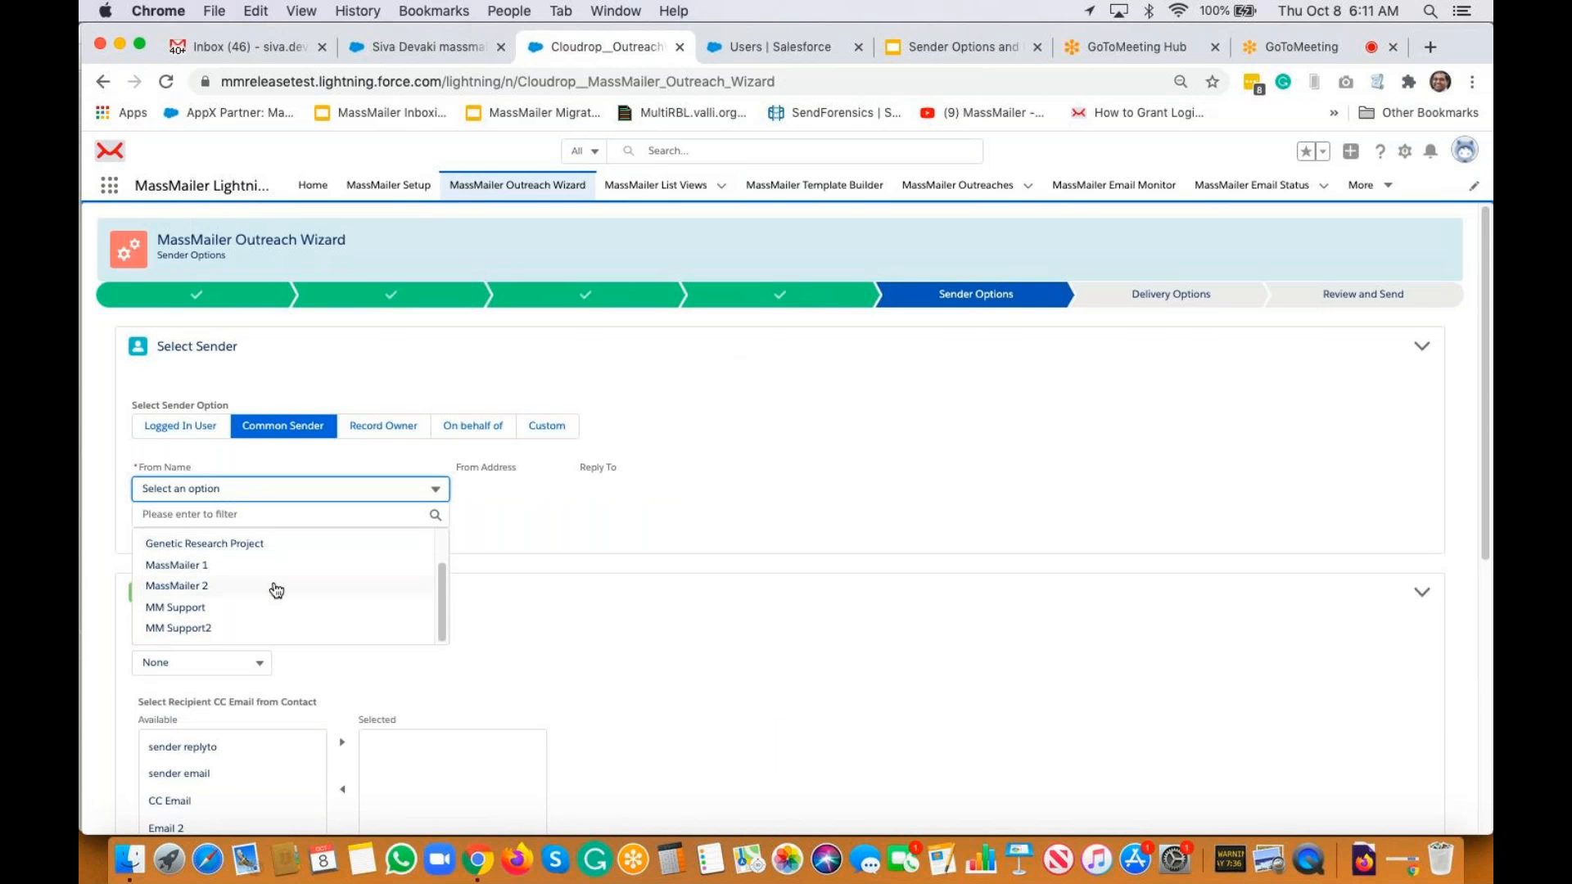
scroll(276, 573, "up", 2)
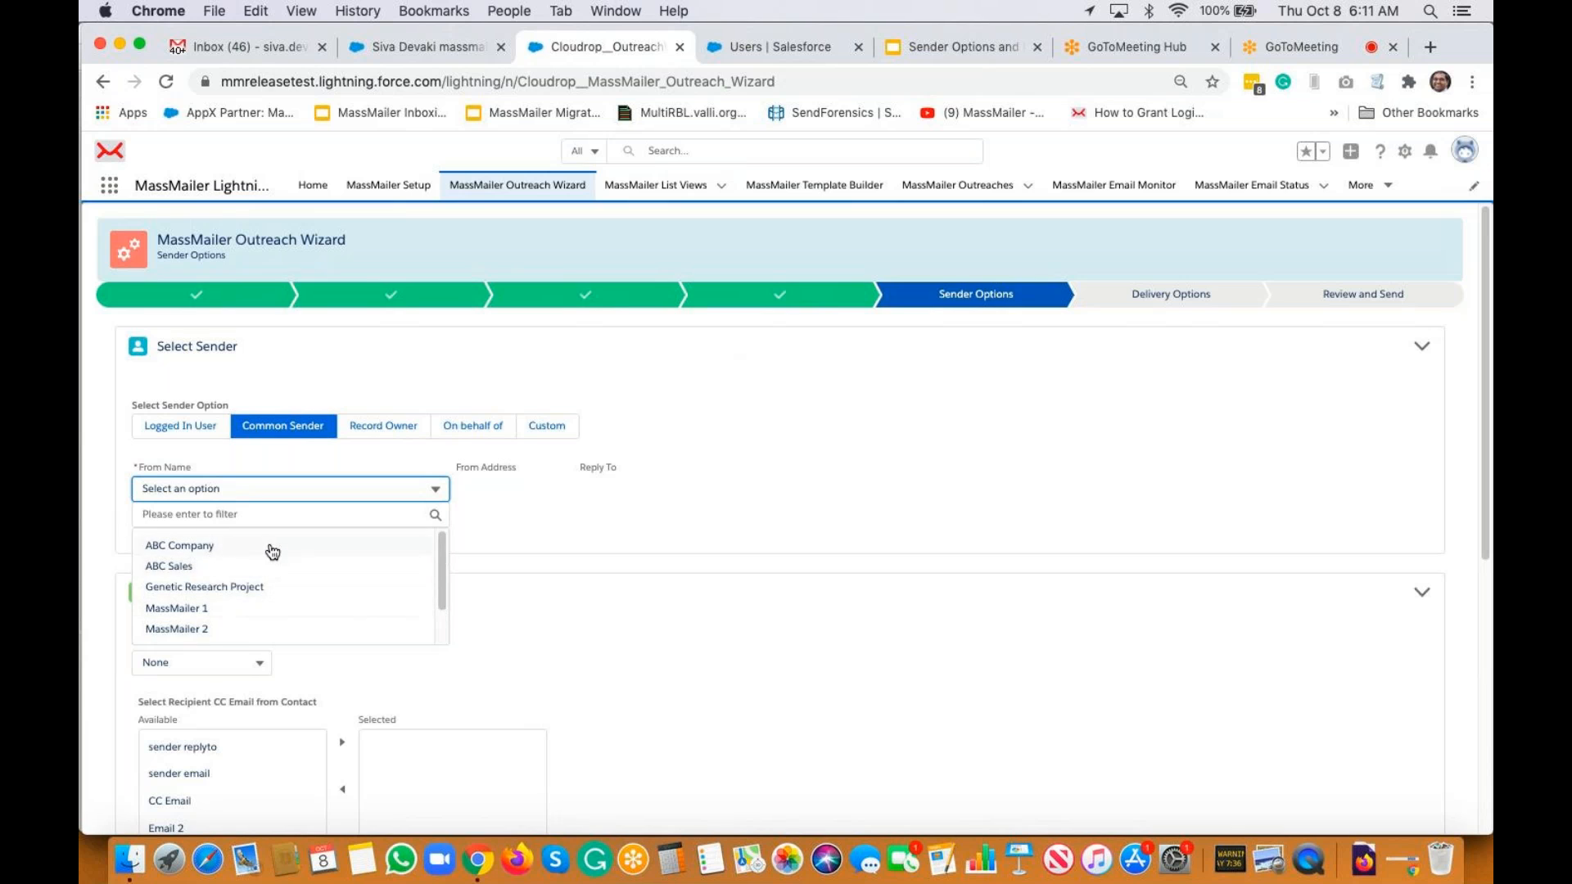
left_click(394, 437)
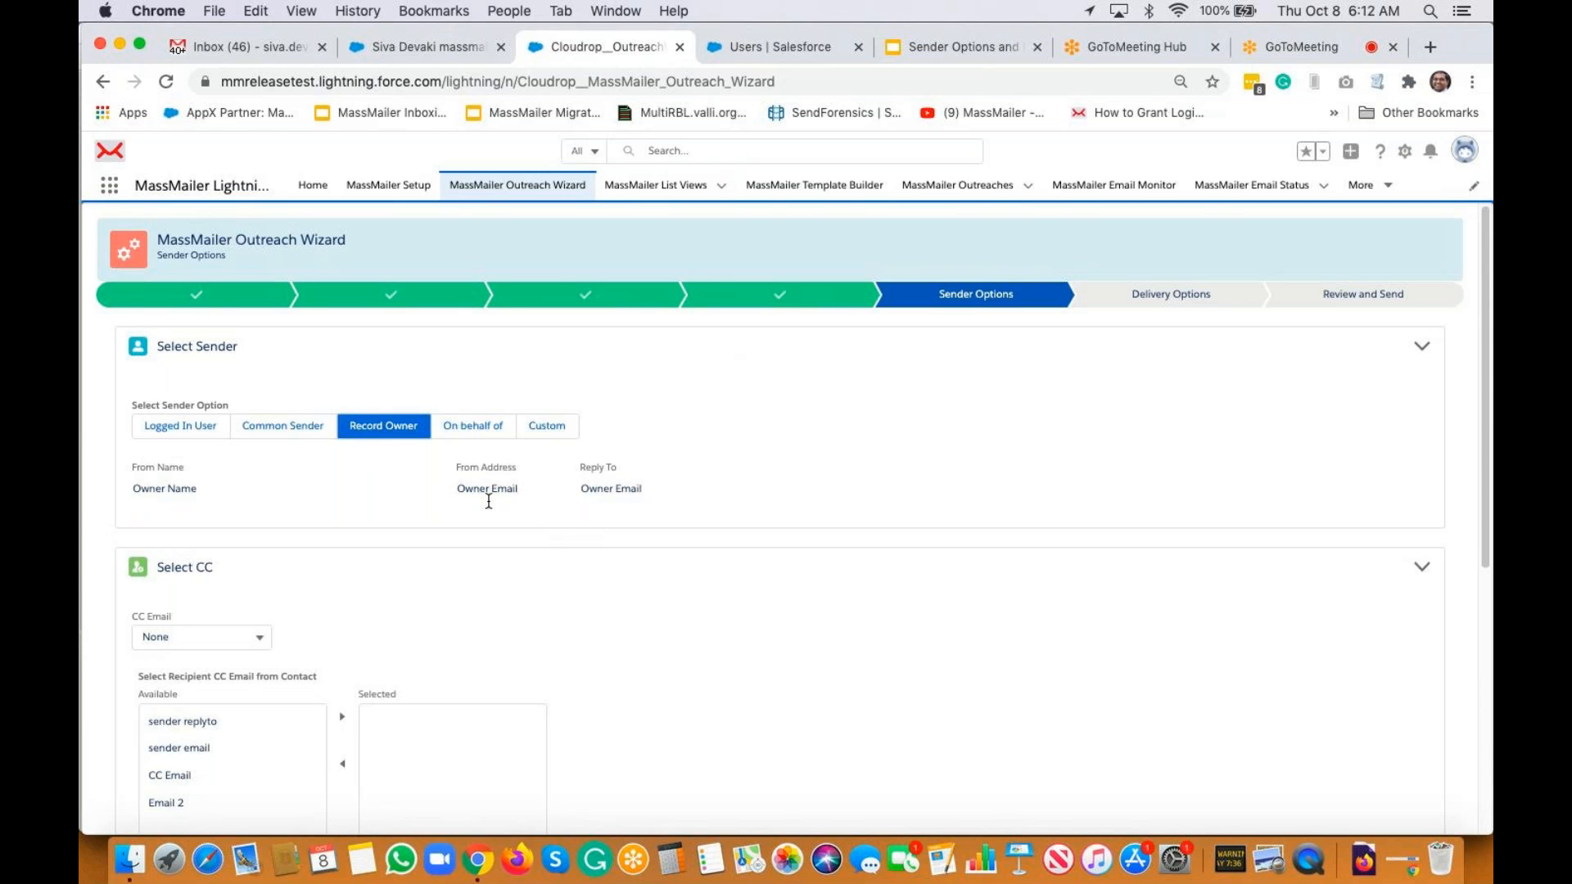
left_click(485, 429)
left_click(228, 484)
type("MassMailer")
key("Tab")
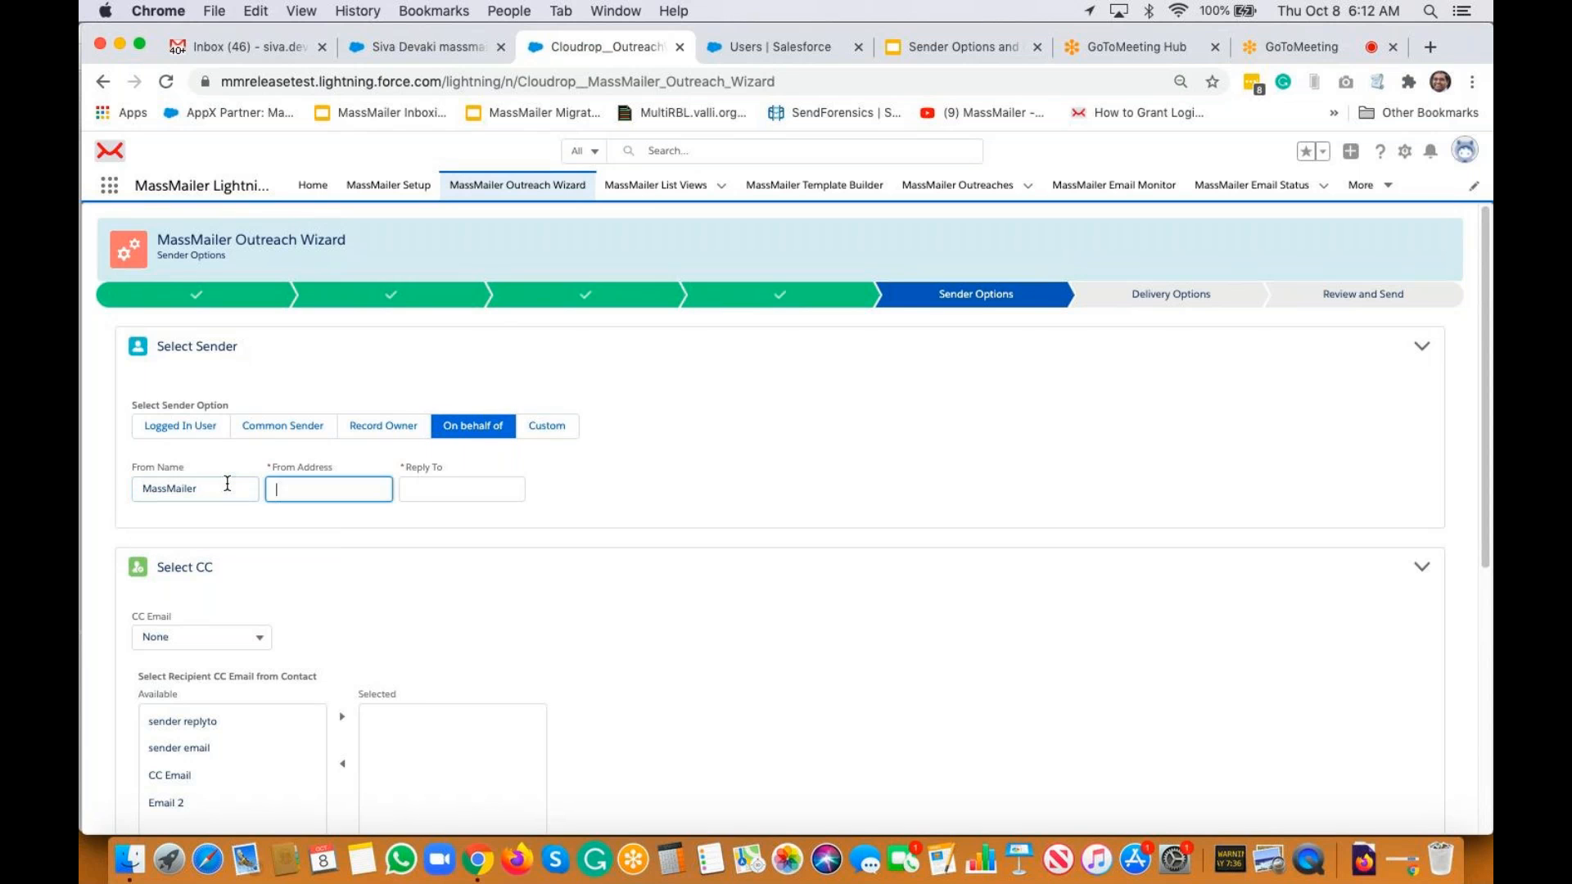
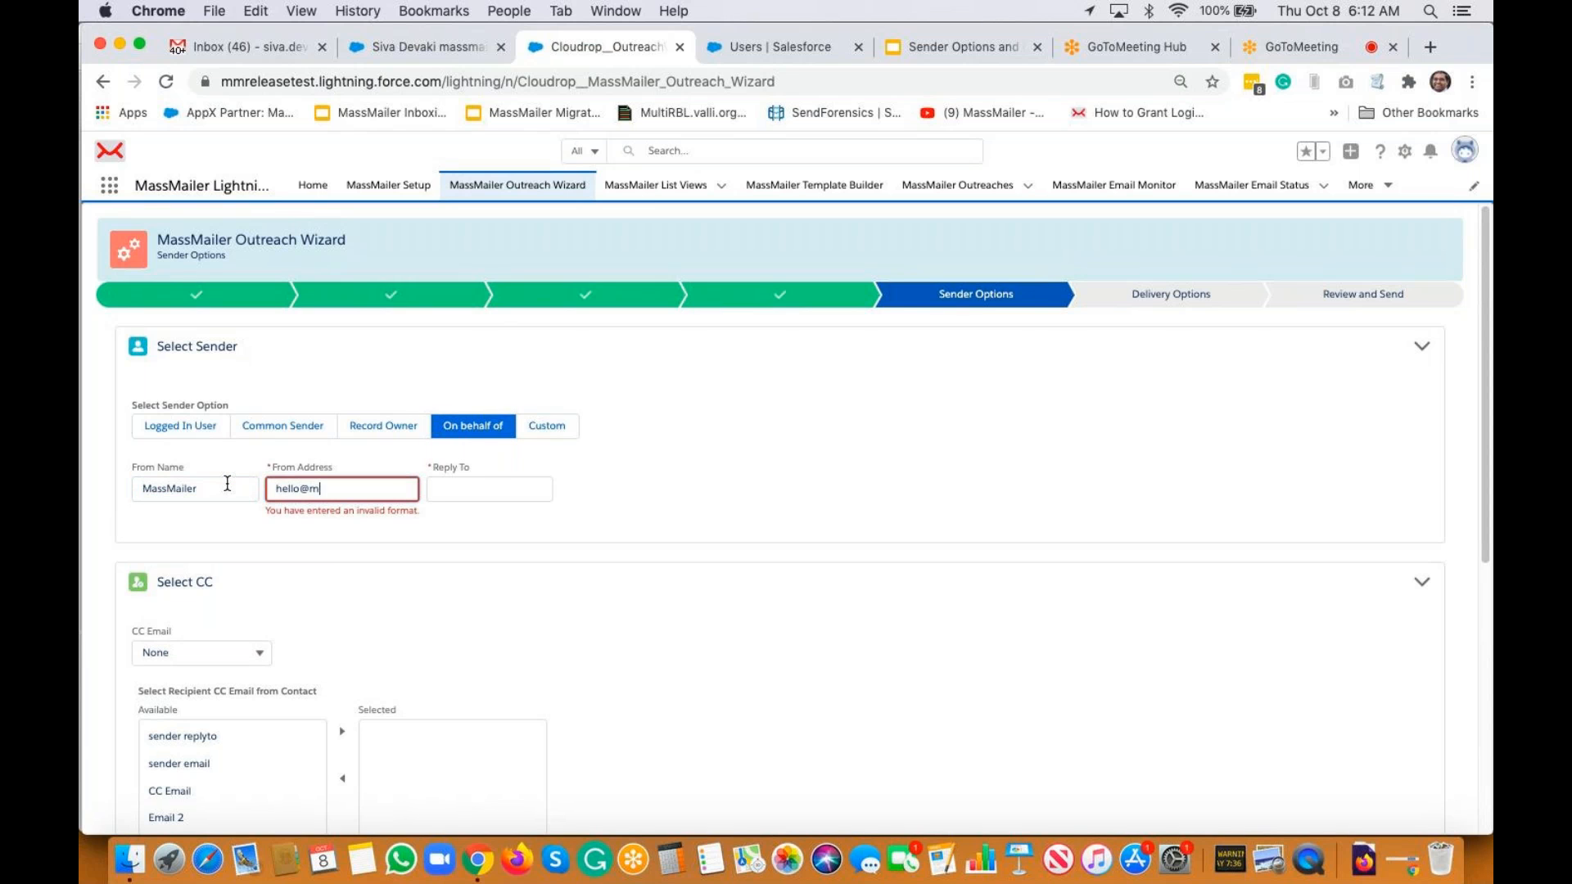
key("Tab")
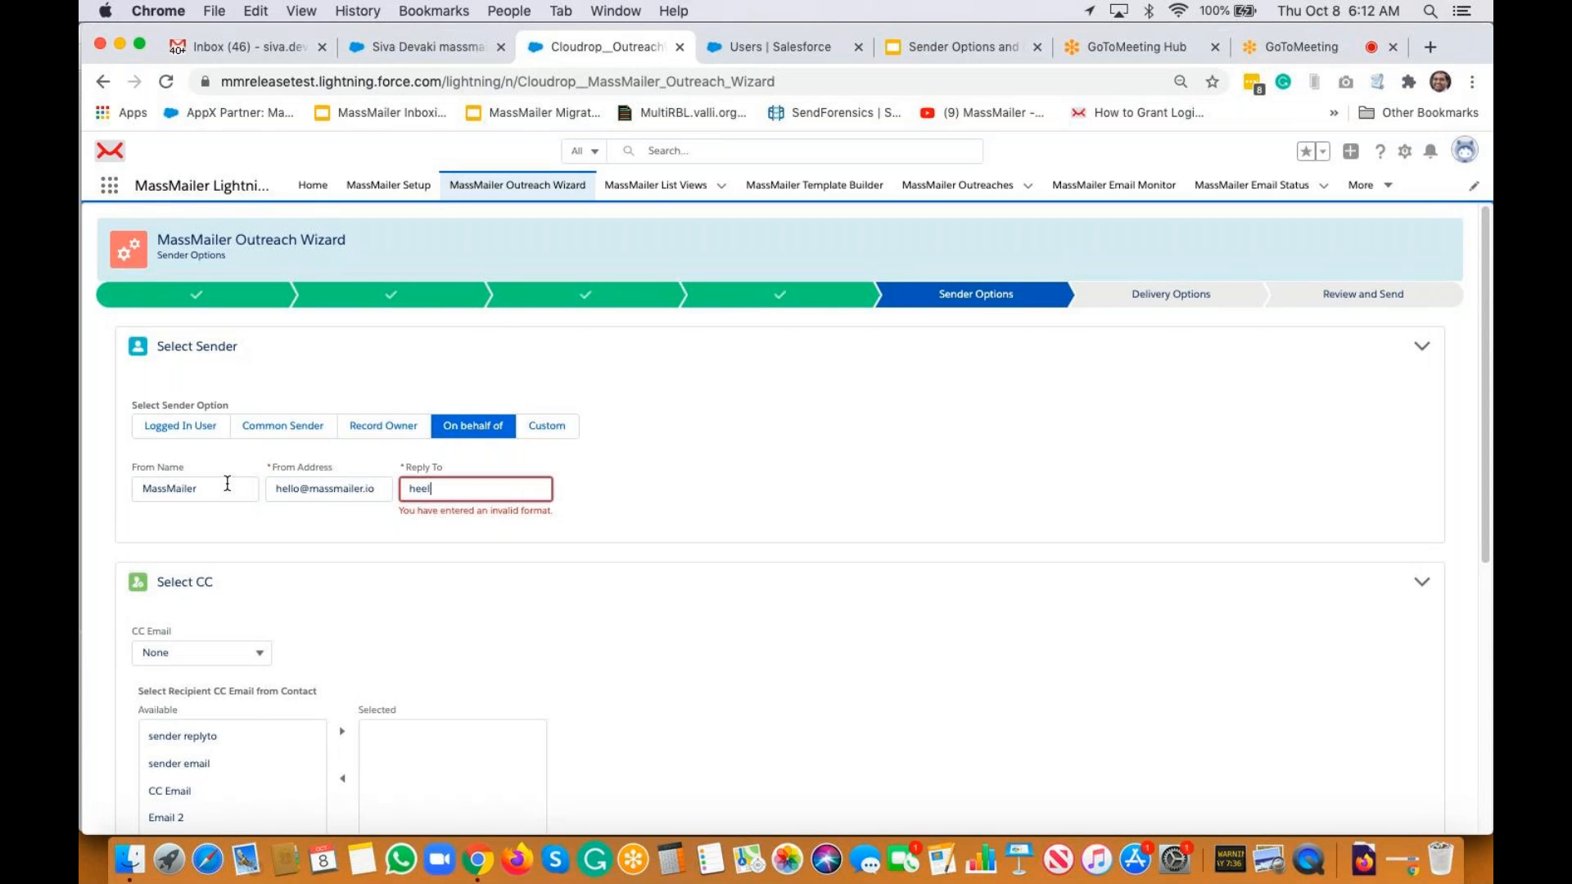
key("Tab")
left_click(548, 497)
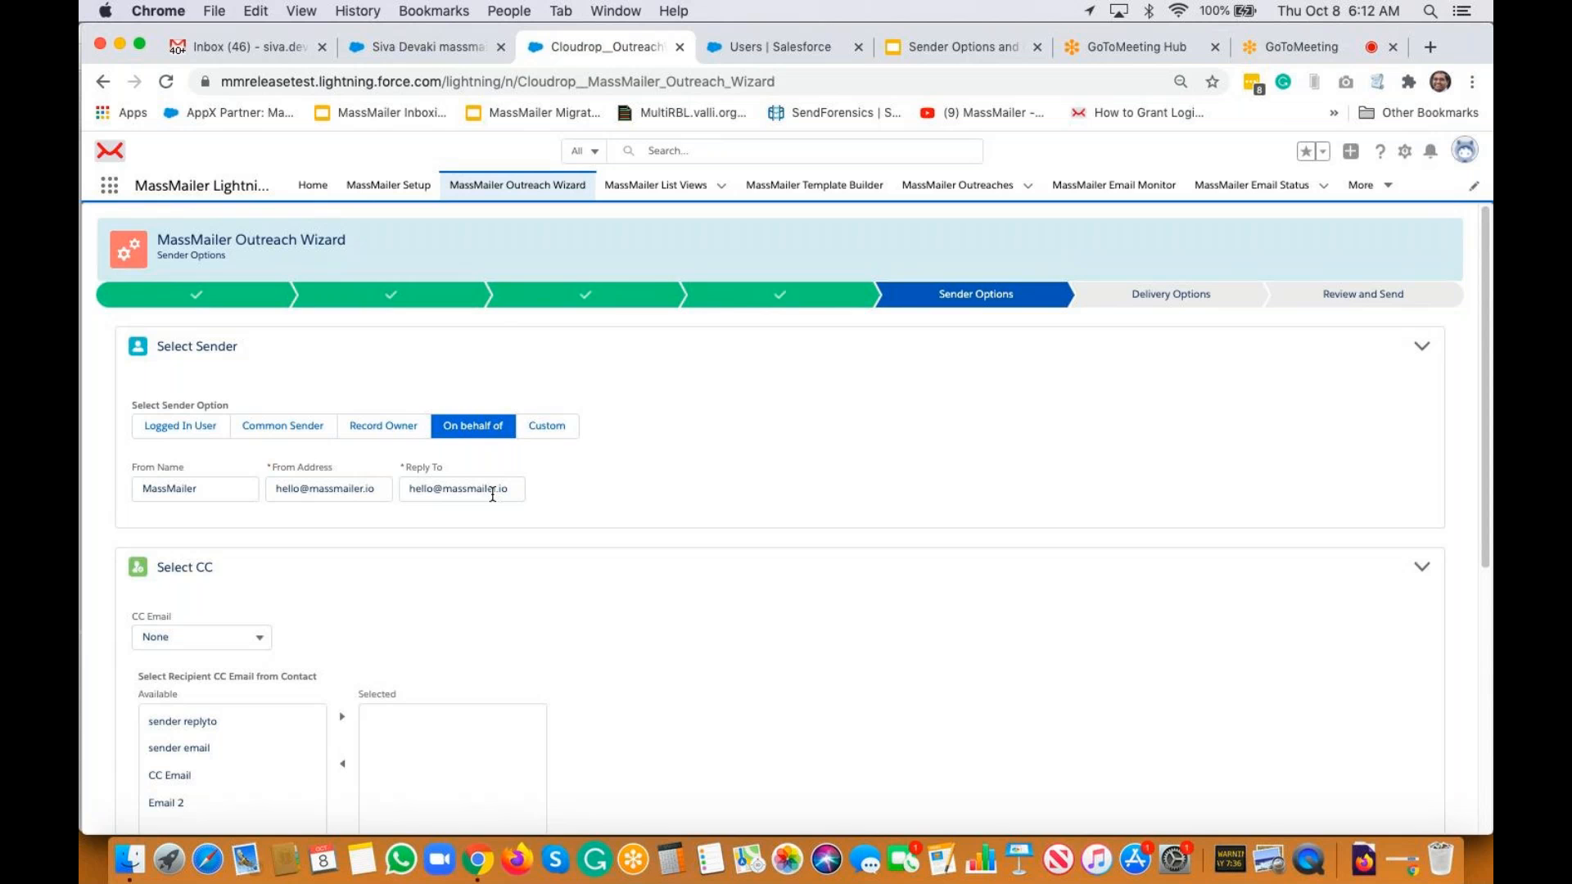
left_click(562, 430)
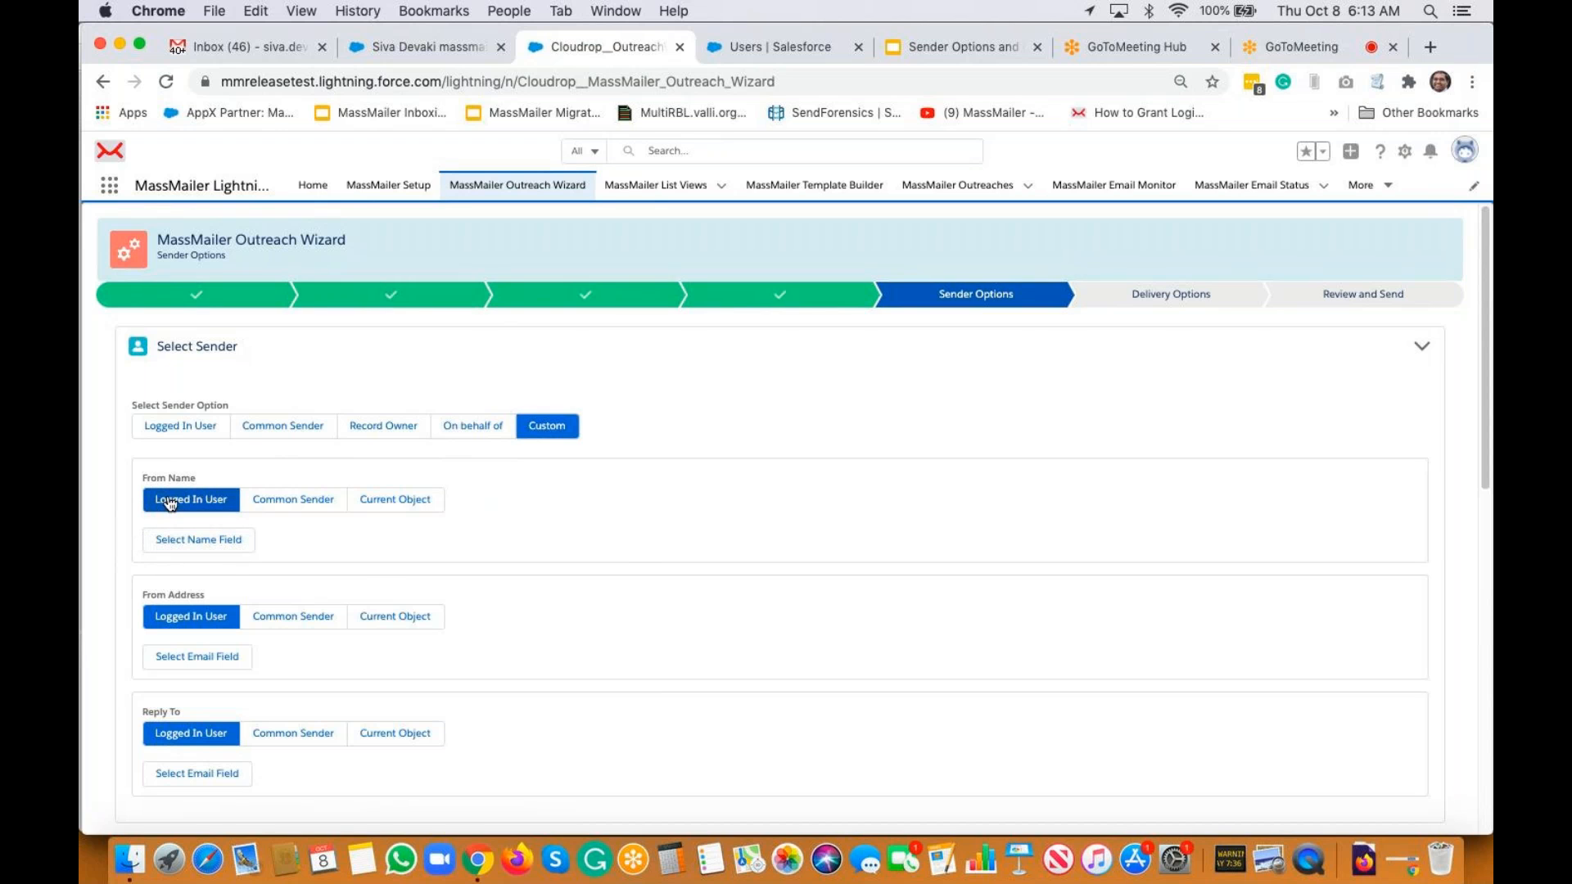
Set the custom sender's From Name to the Name field
left_click(215, 542)
left_click(247, 402)
left_click(244, 424)
type("name")
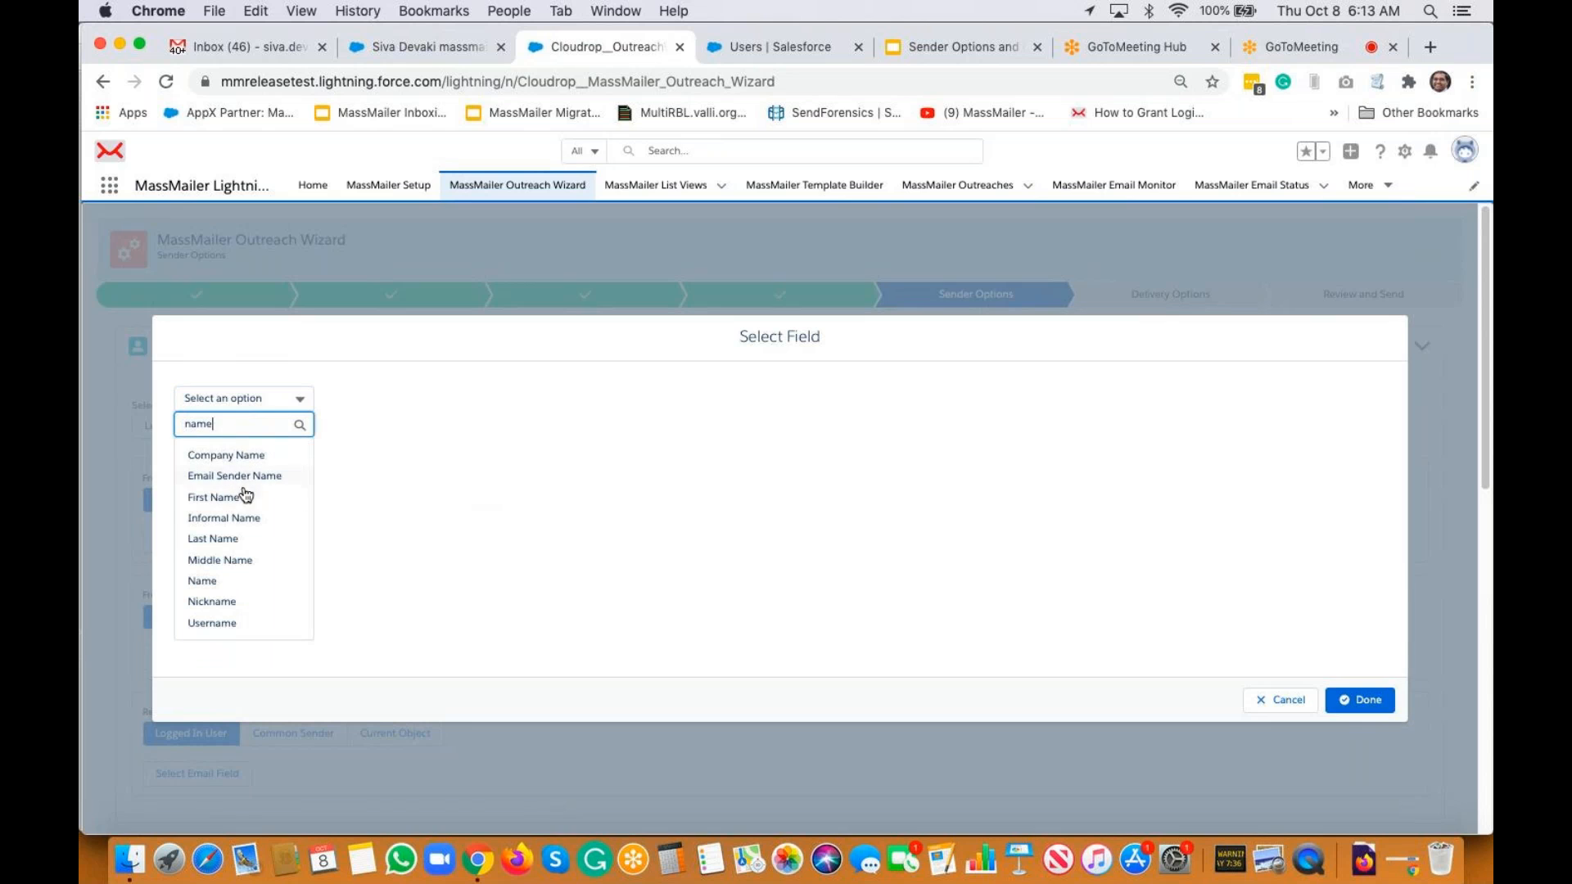
left_click(223, 582)
left_click(1389, 709)
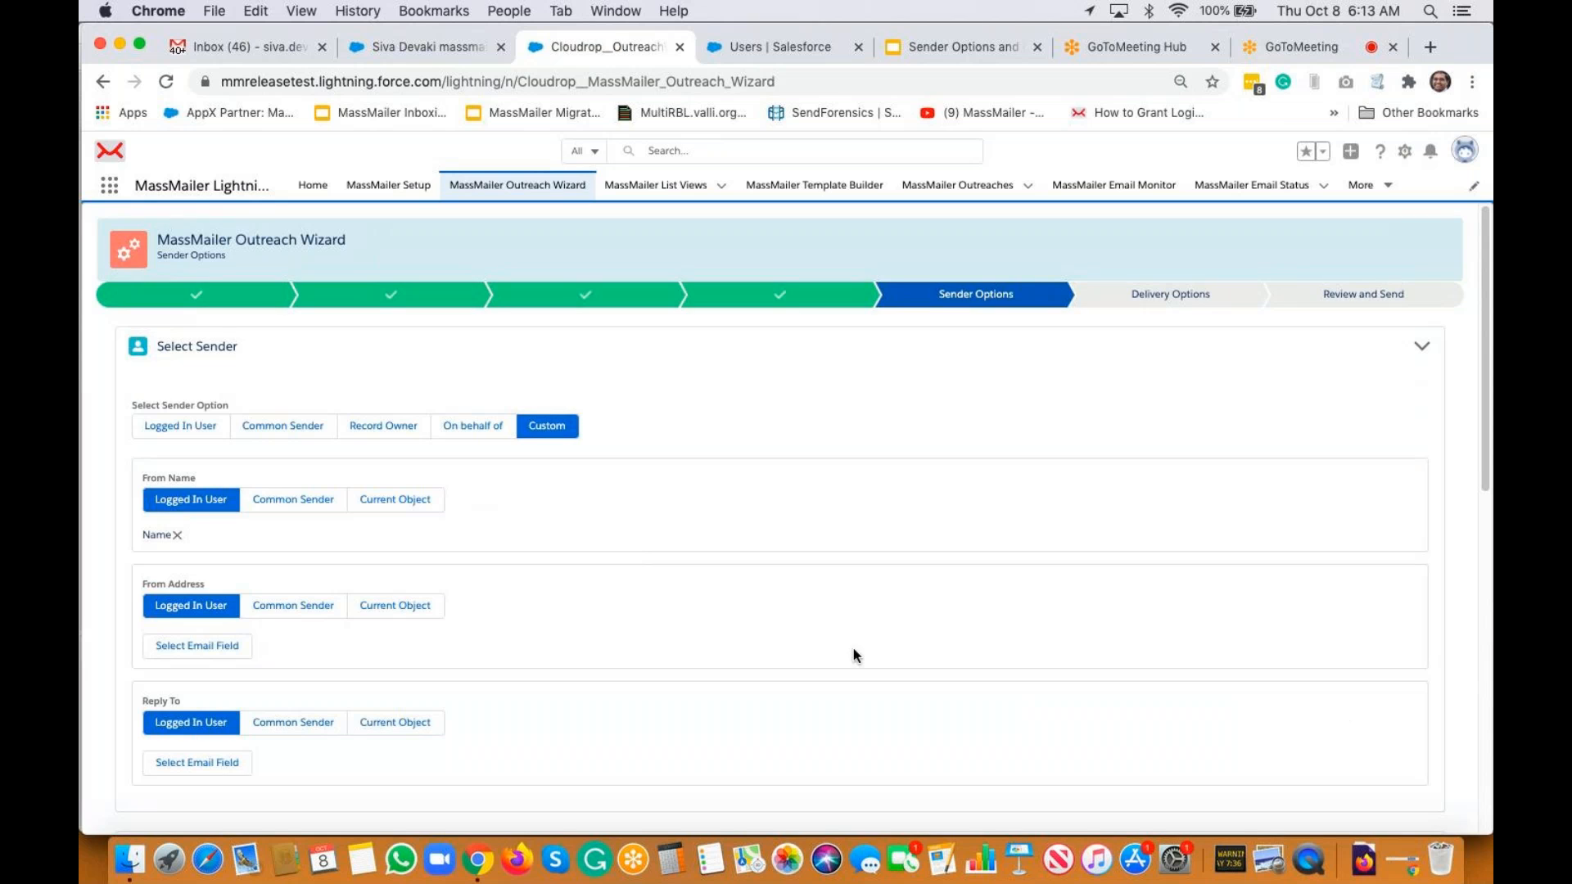
Set the From Address to the Outreach Email field
left_click(201, 648)
left_click(234, 404)
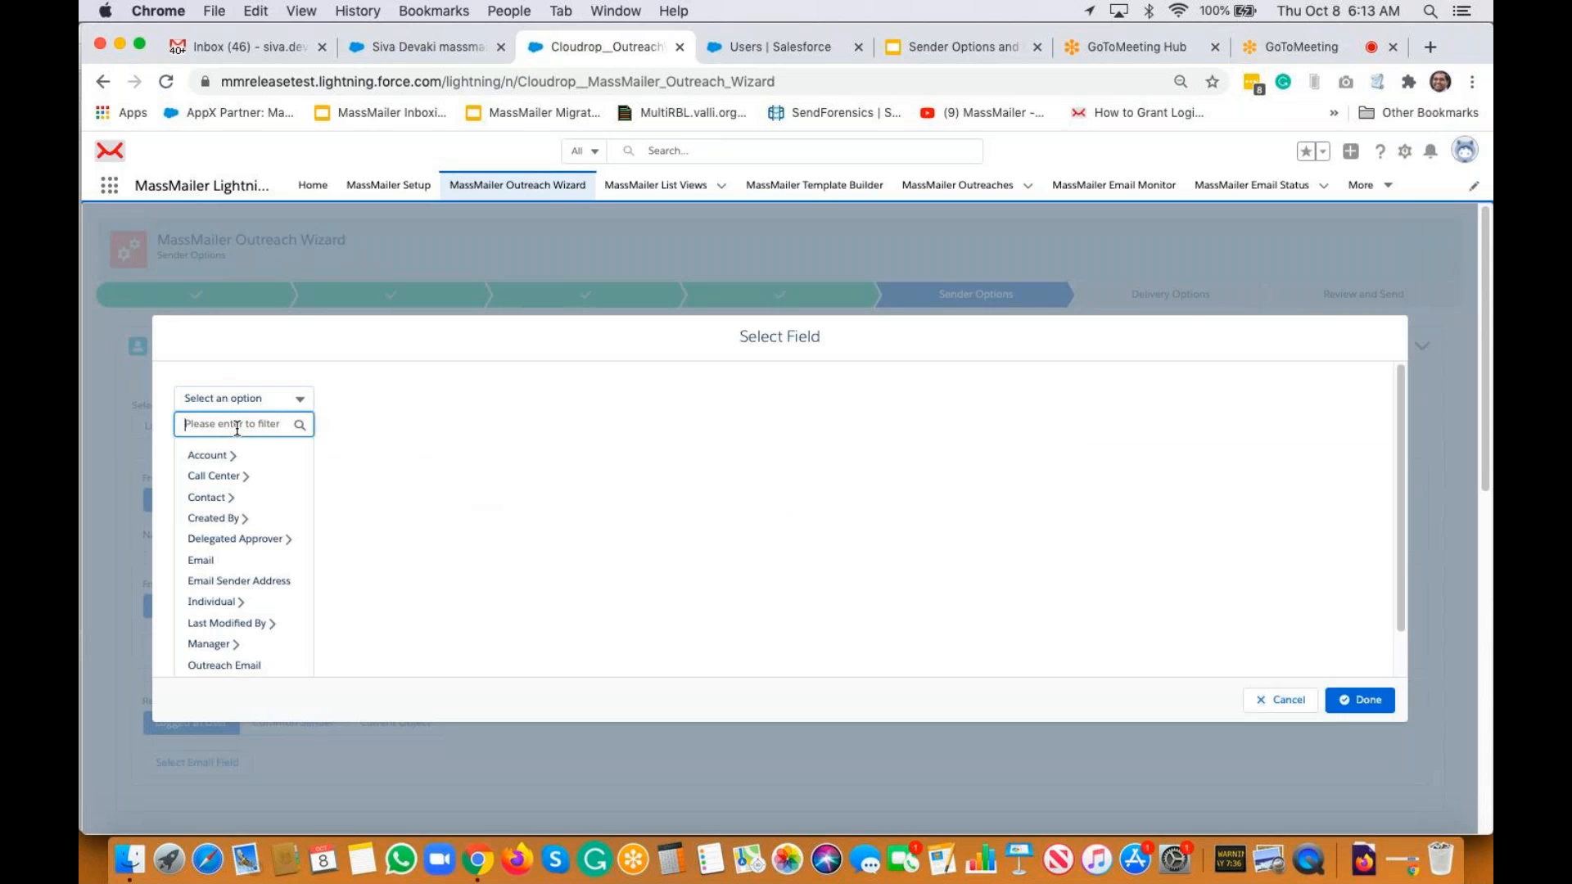
type("out")
left_click(257, 457)
left_click(1355, 700)
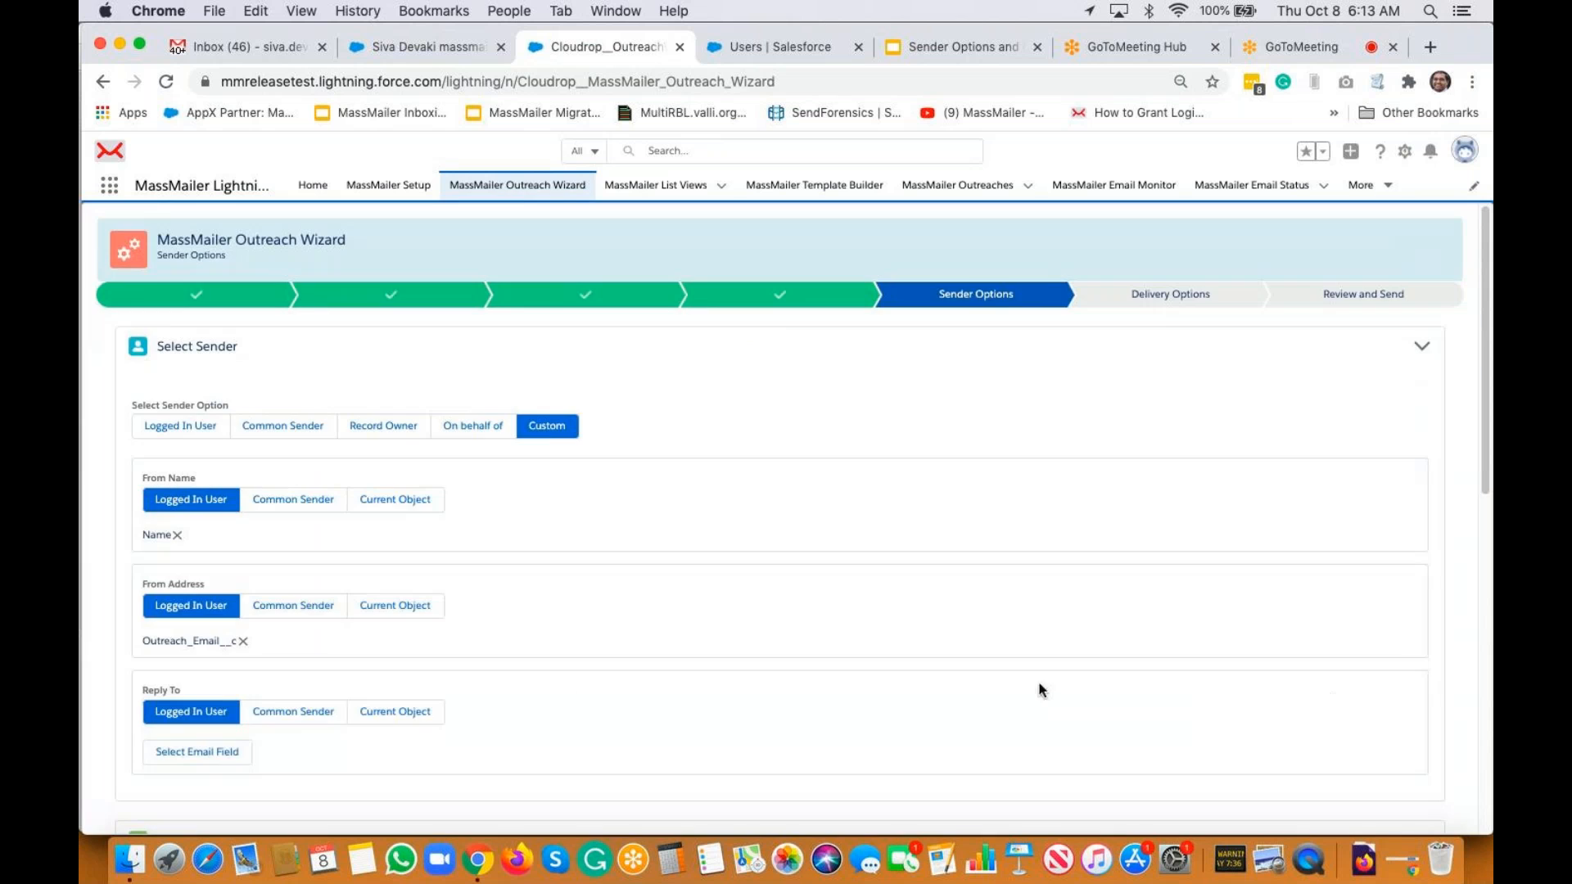
Set the Reply To to the Outreach Email field and continue to Delivery Options
left_click(238, 748)
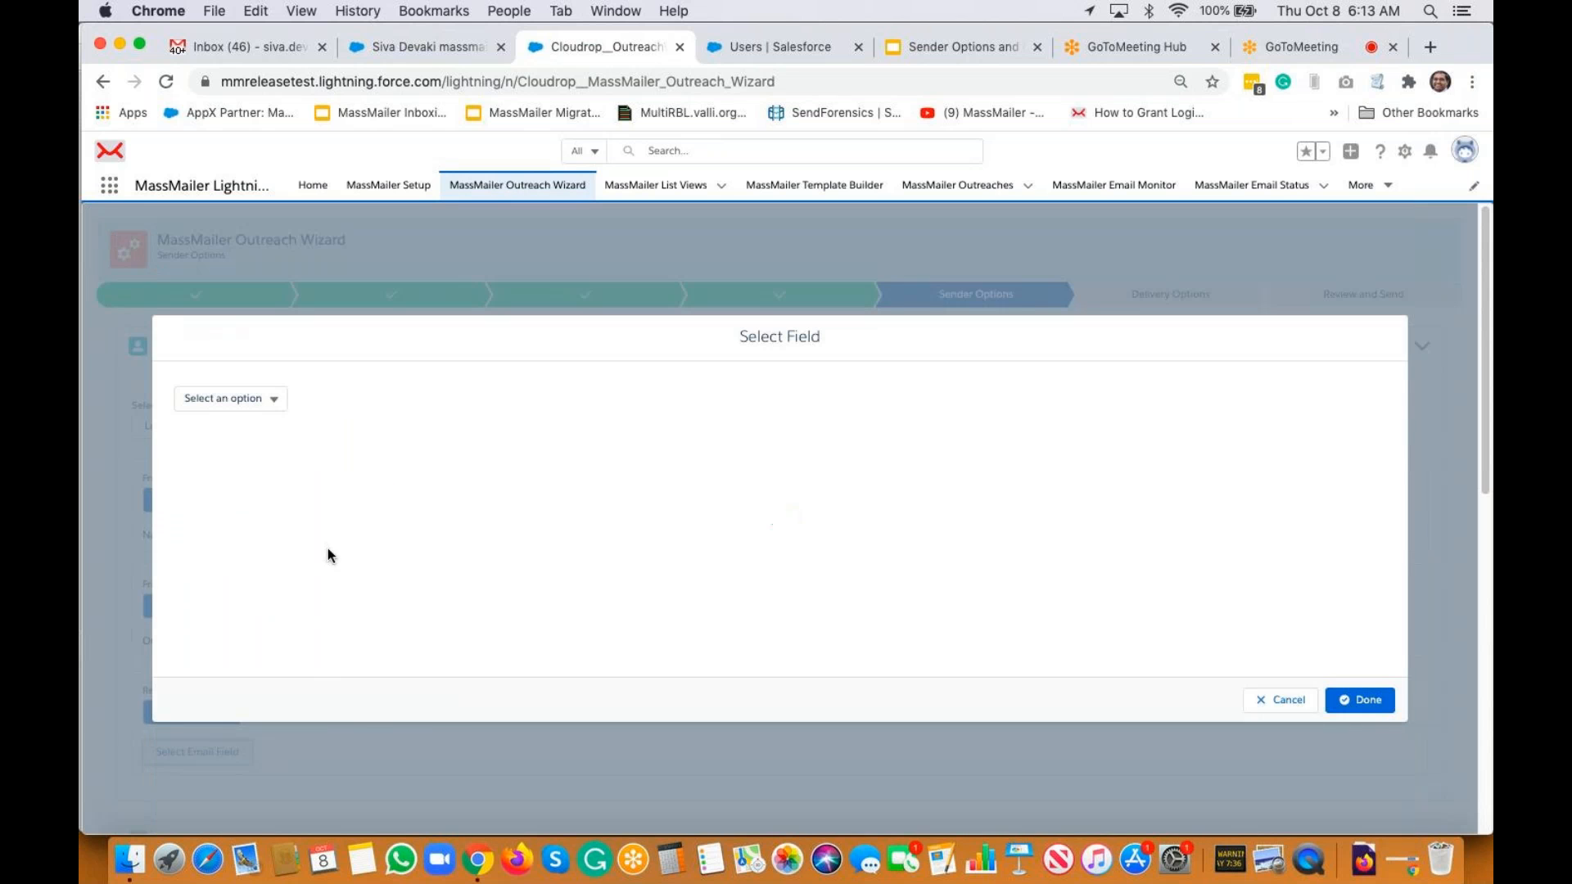
left_click(263, 398)
left_click(268, 425)
type("ou")
left_click(270, 475)
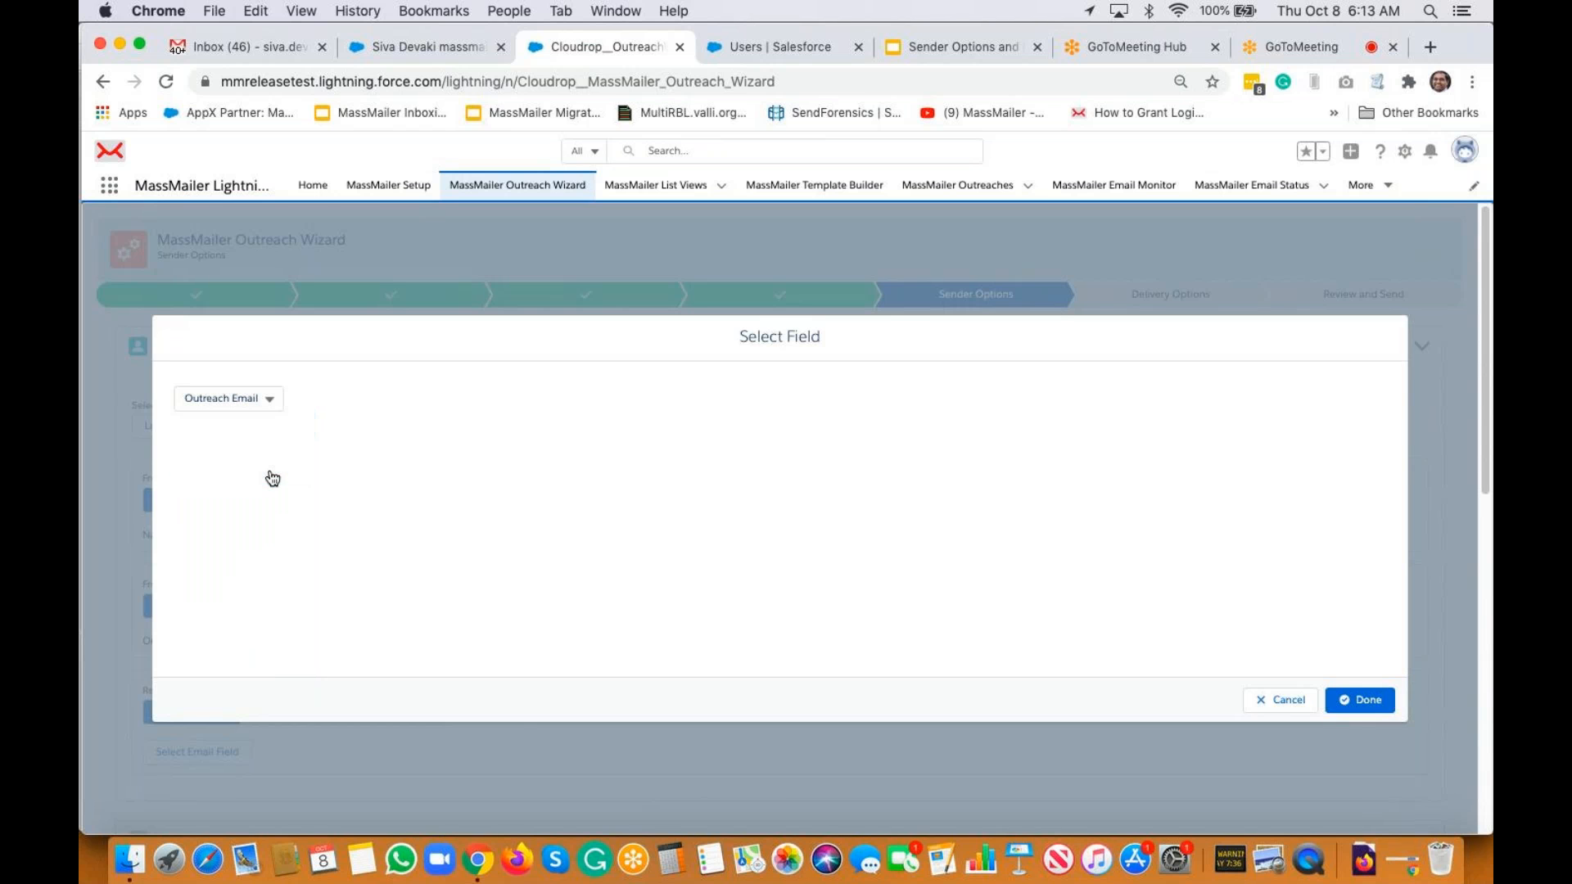
left_click(1374, 705)
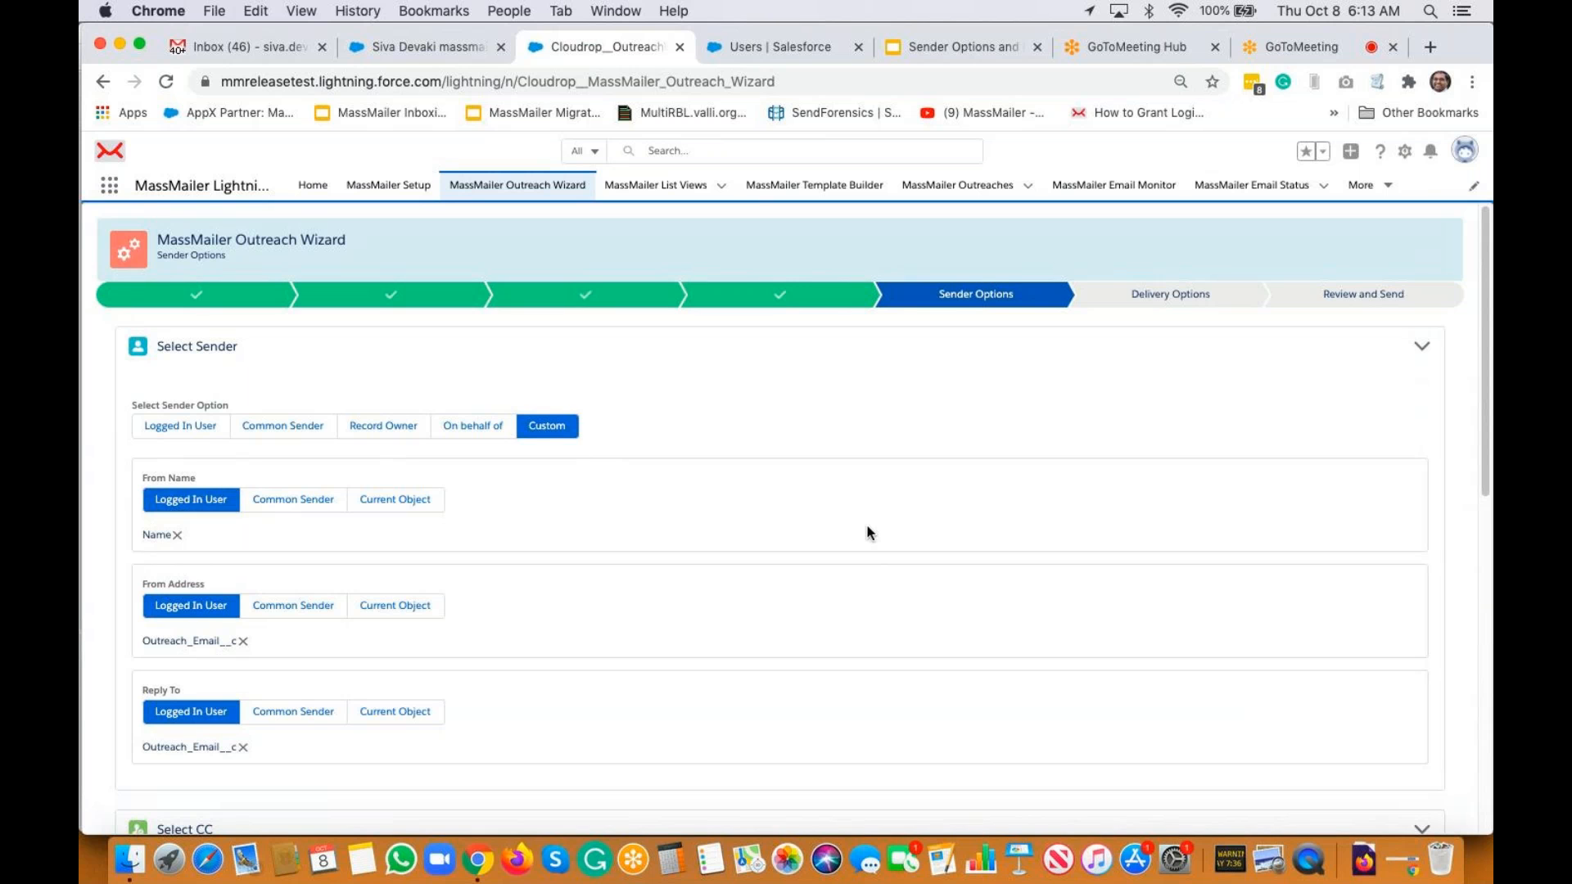
scroll(869, 533, "down", 10)
left_click(1363, 806)
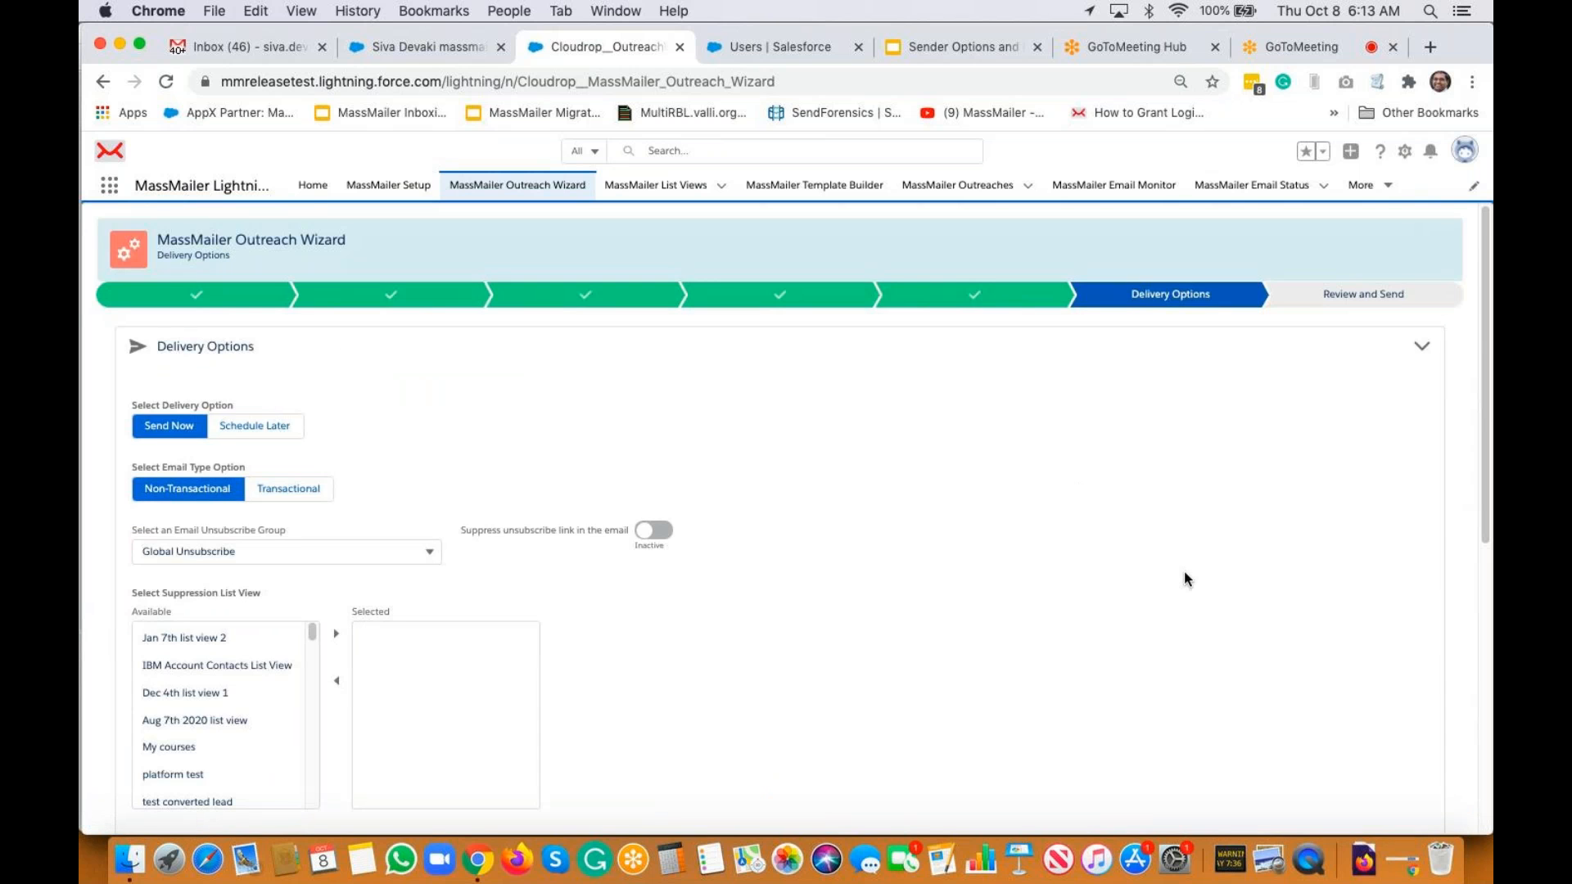
Finish the outreach on Review and Send and confirm the submission with OK
scroll(1184, 579, "down", 8)
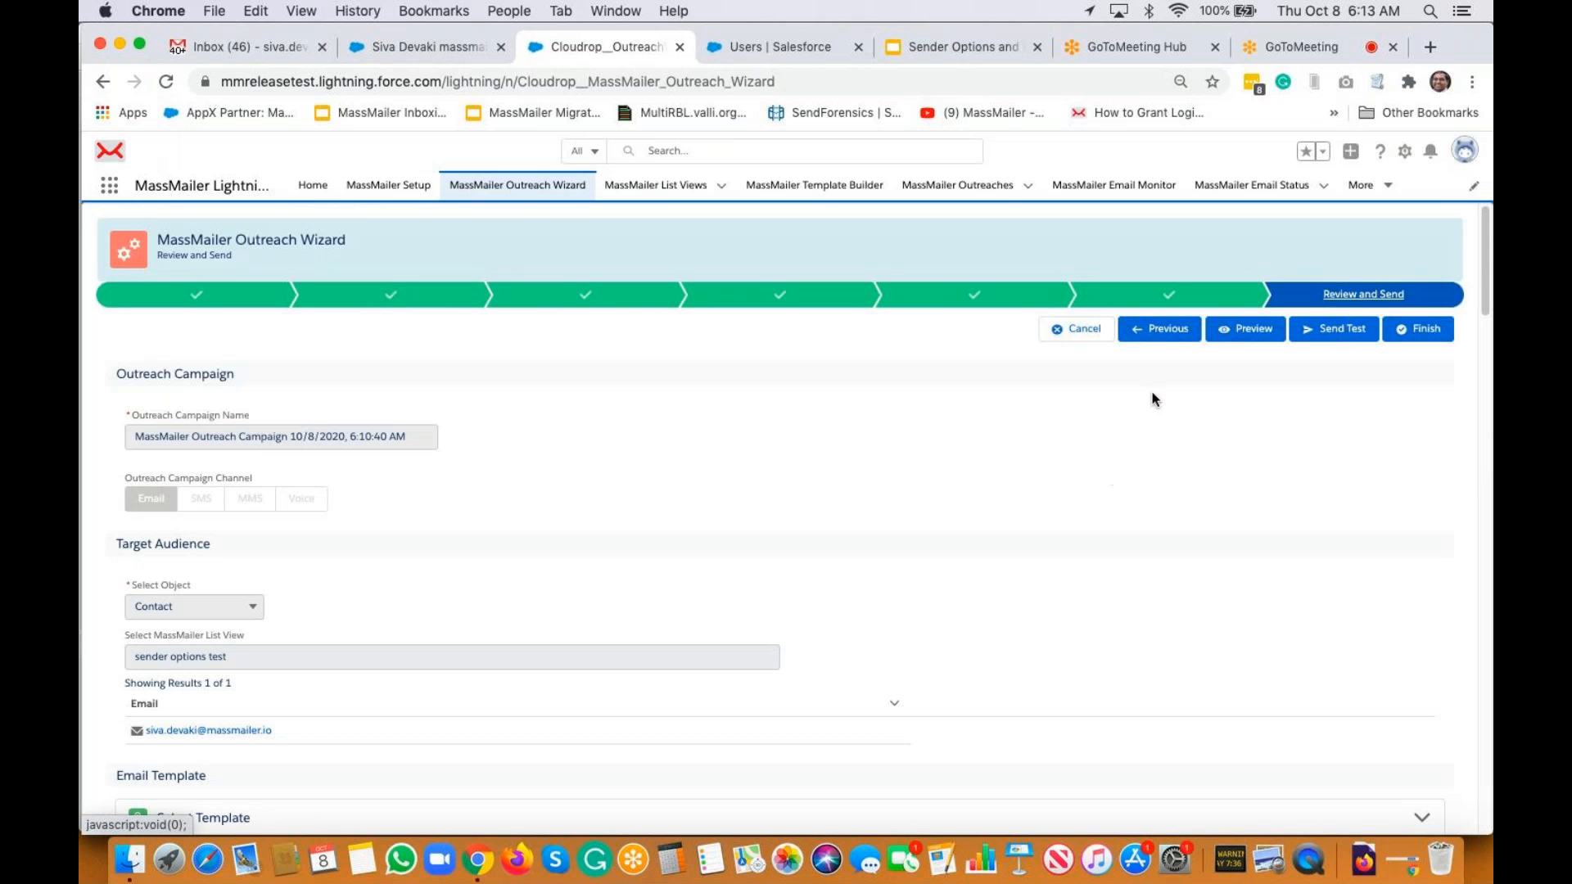
left_click(1429, 332)
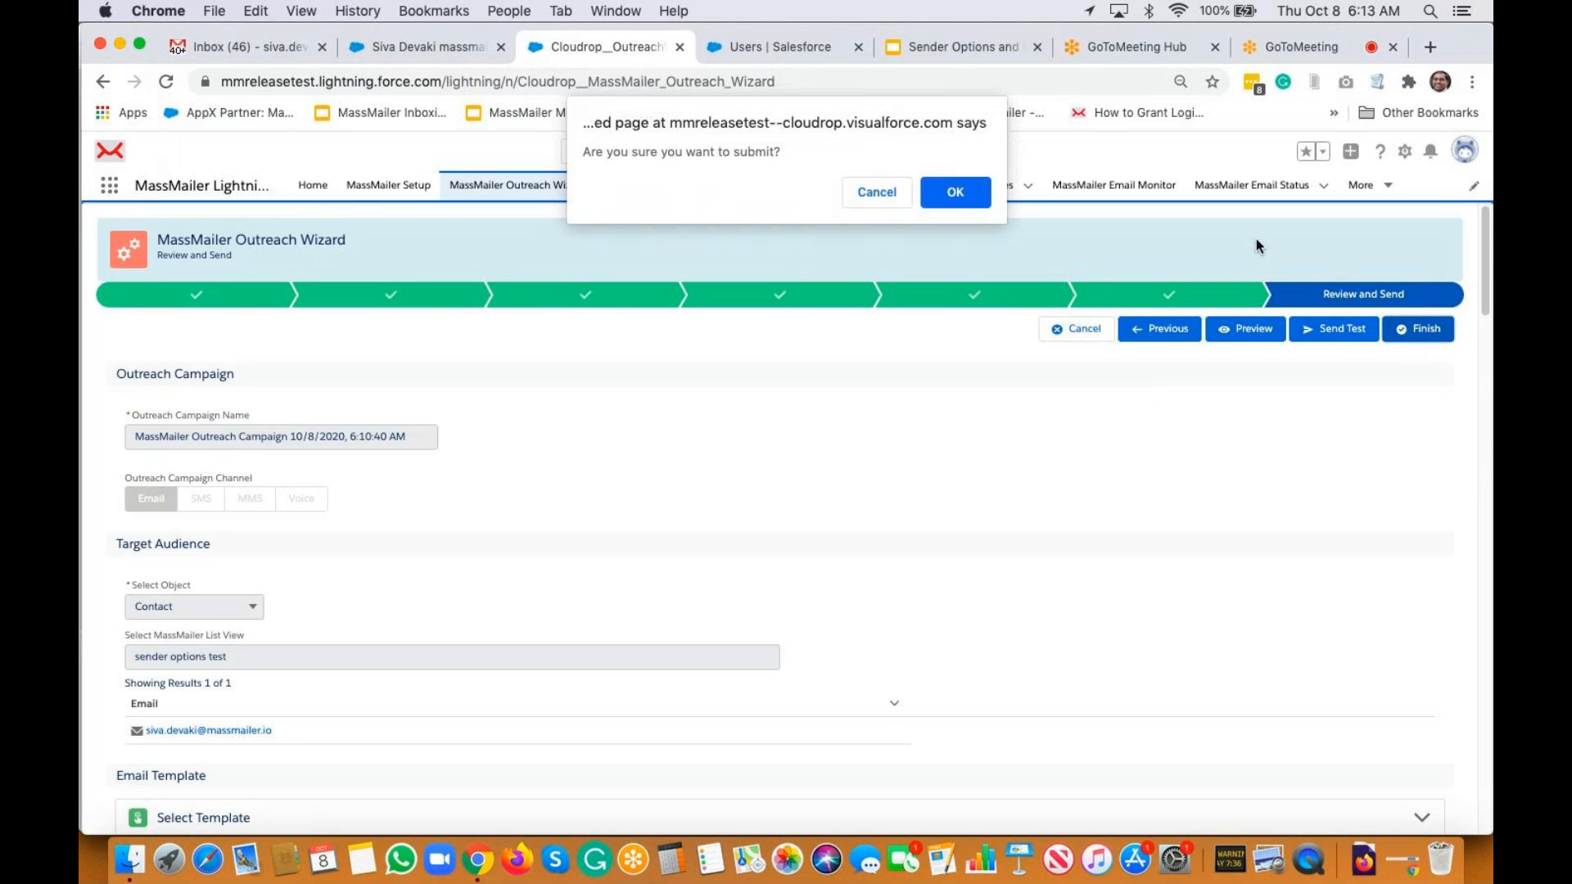
left_click(976, 200)
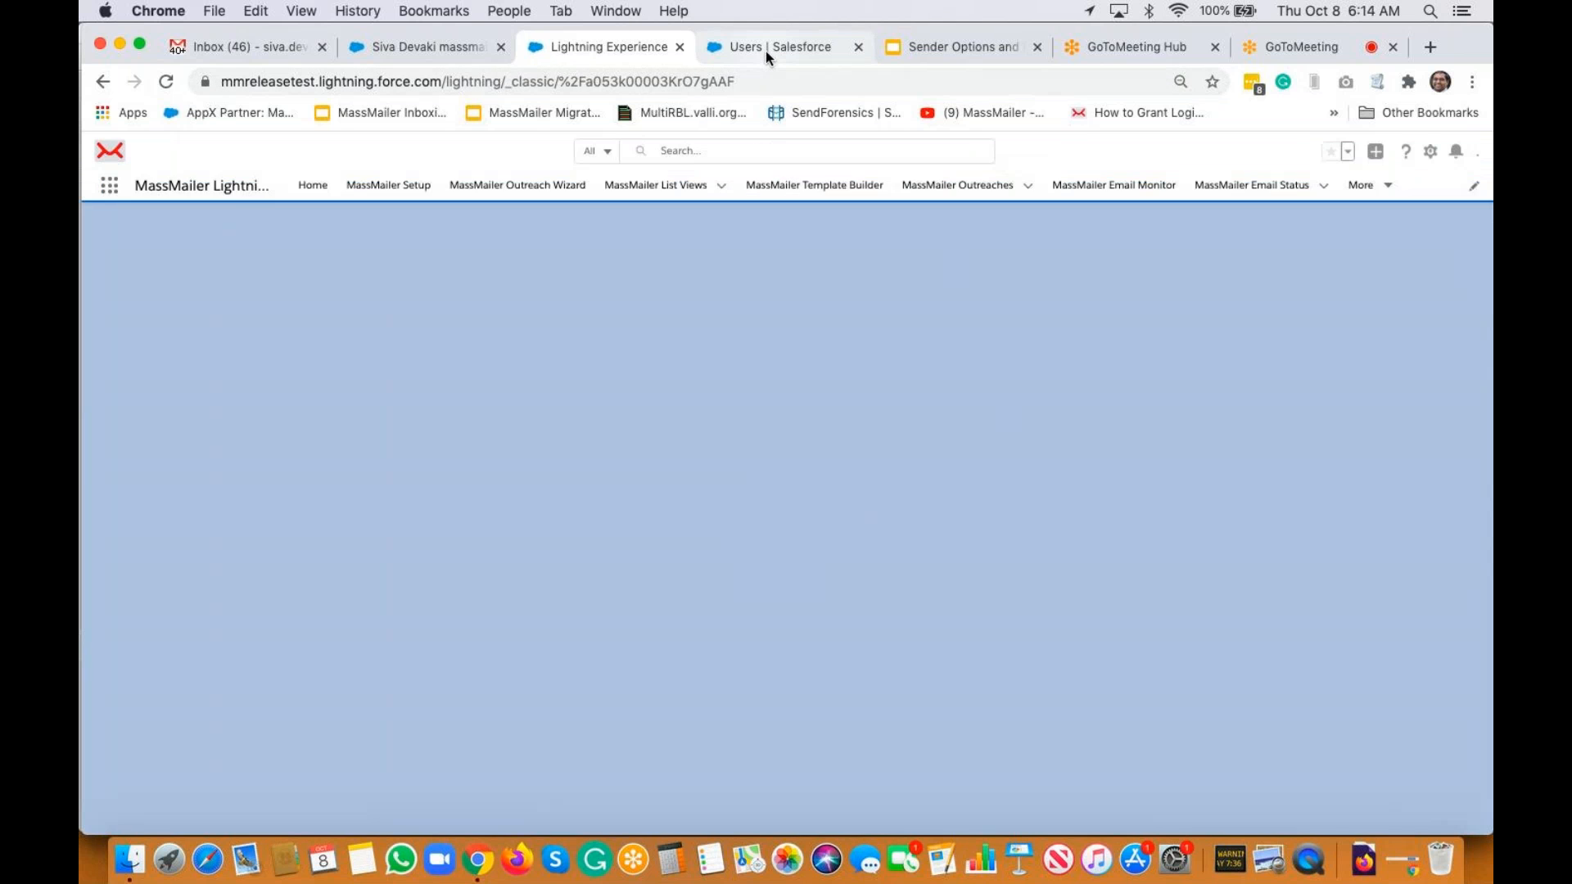
left_click(765, 51)
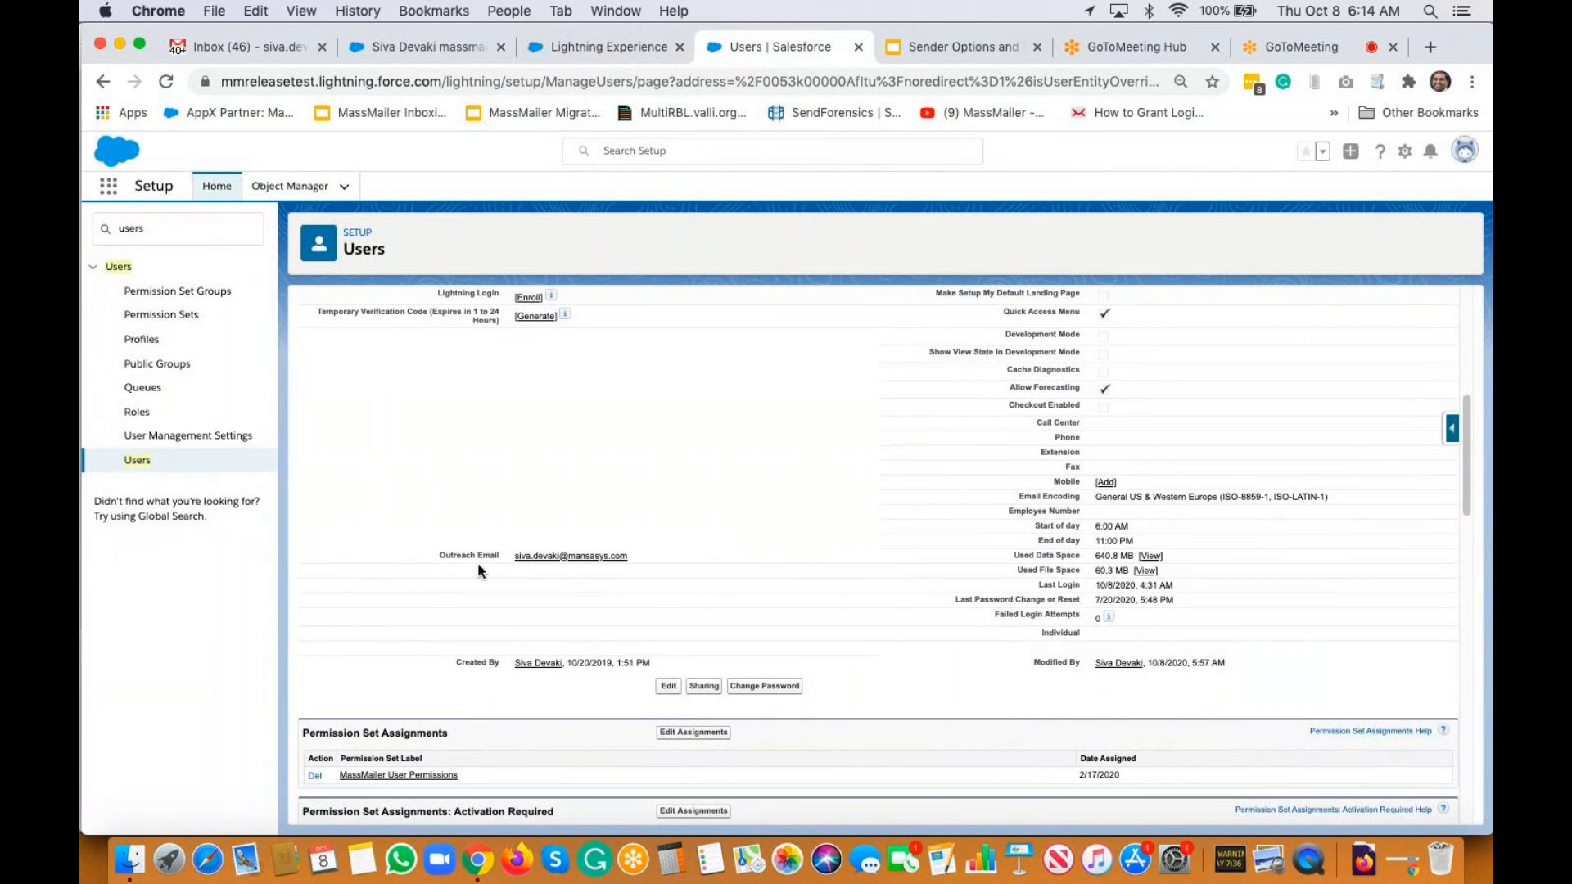
Highlight the Outreach Email label and address on the user's detail page
left_click_drag(441, 557, 497, 558)
left_click(453, 557)
left_click_drag(444, 555, 759, 565)
left_click(749, 540)
Open 'Sender Options Test 1' in Gmail, display images, and inspect the sender details
left_click(264, 49)
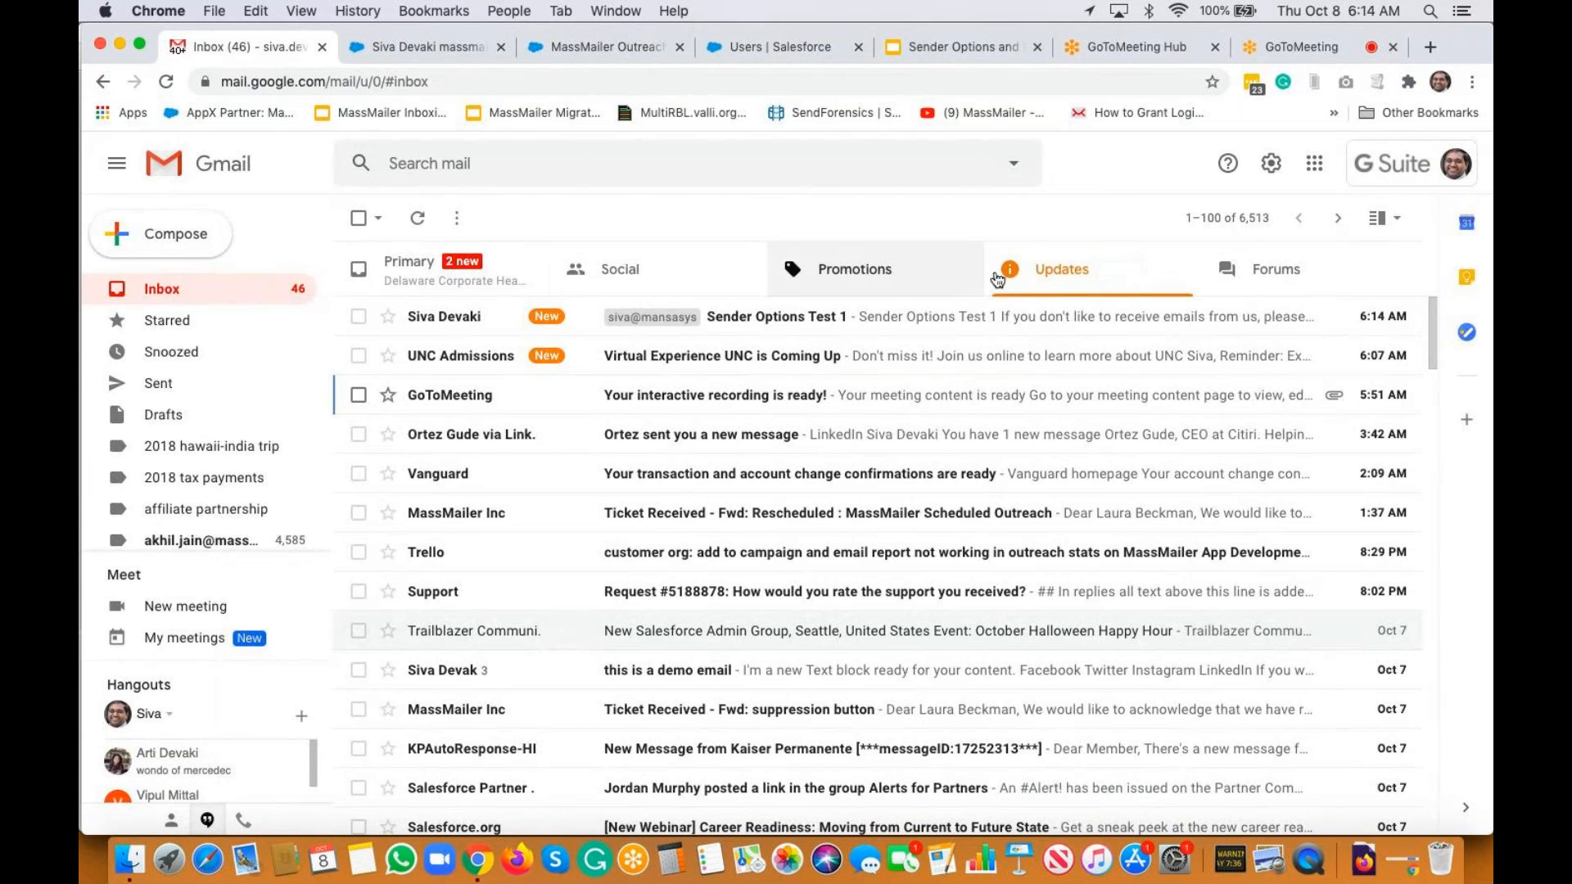
left_click(819, 325)
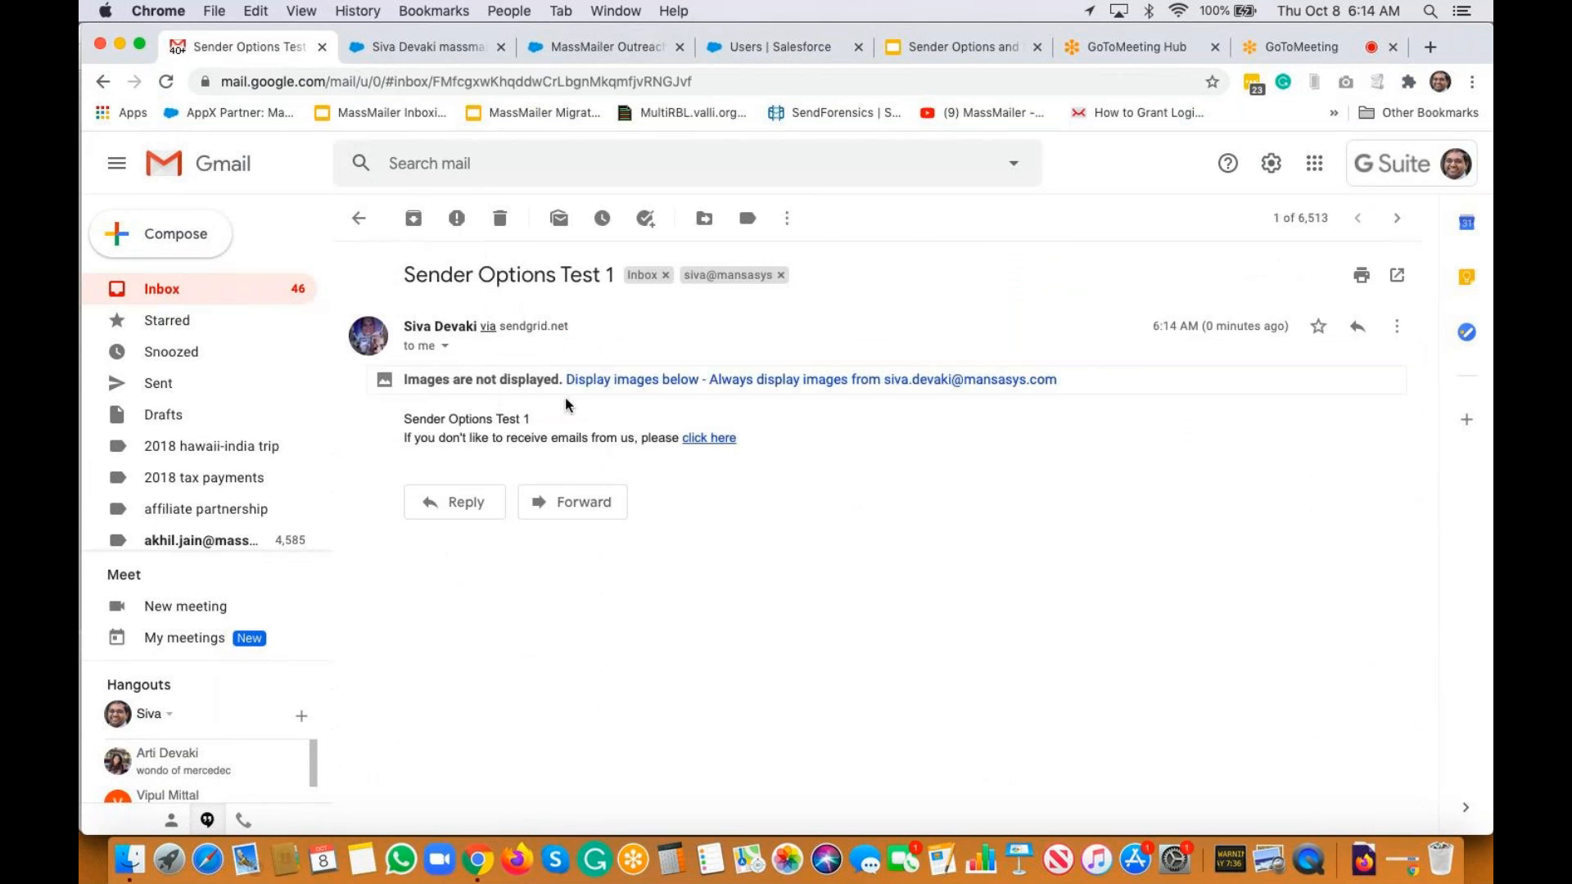
left_click(591, 380)
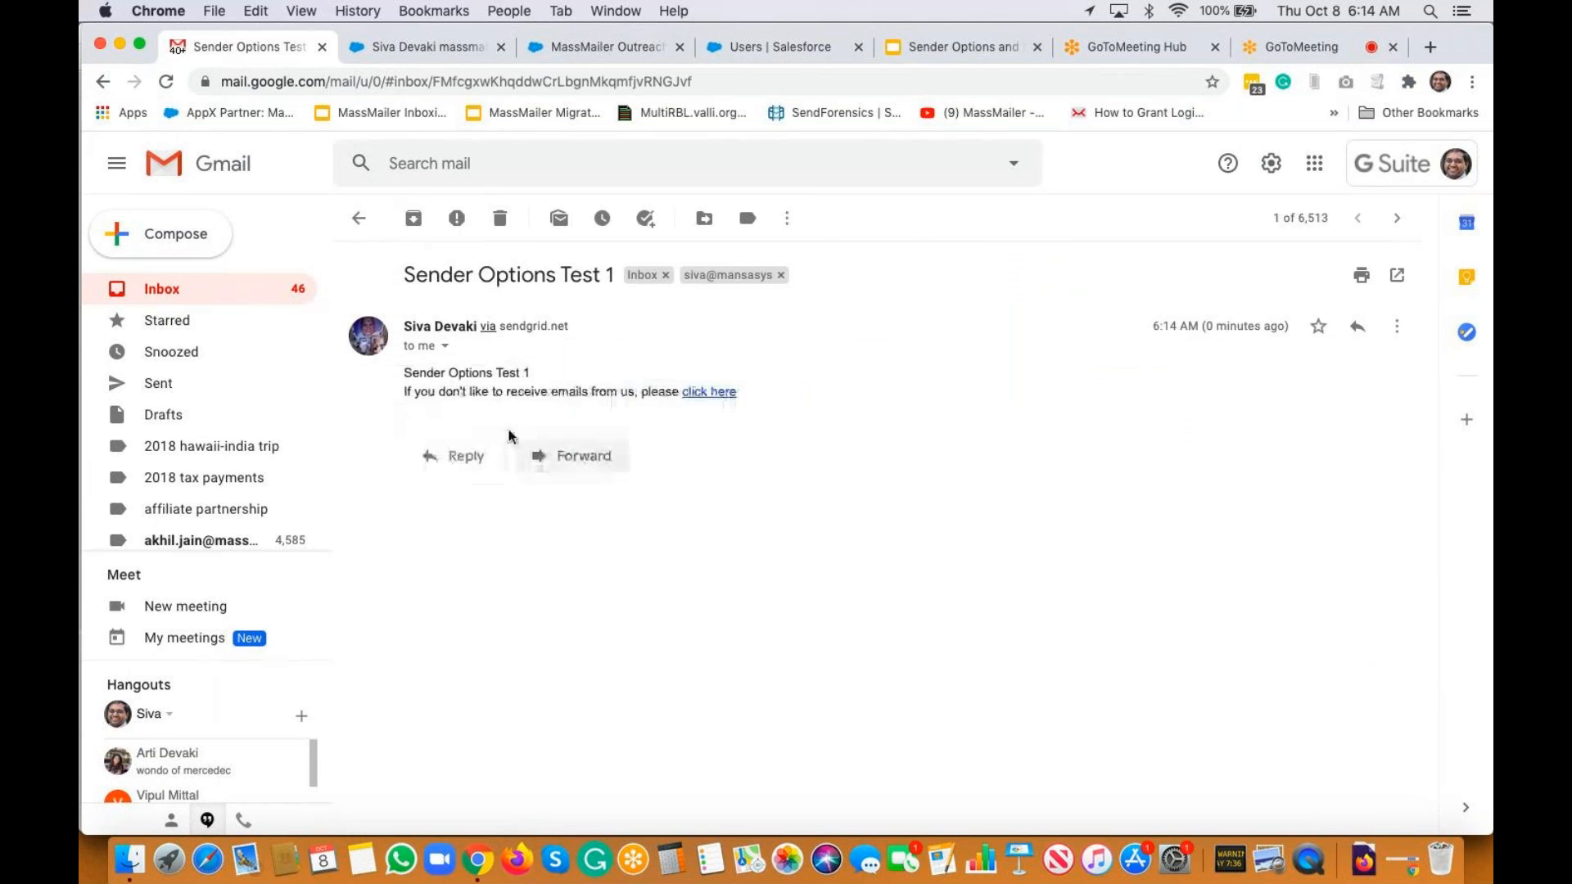
left_click(447, 348)
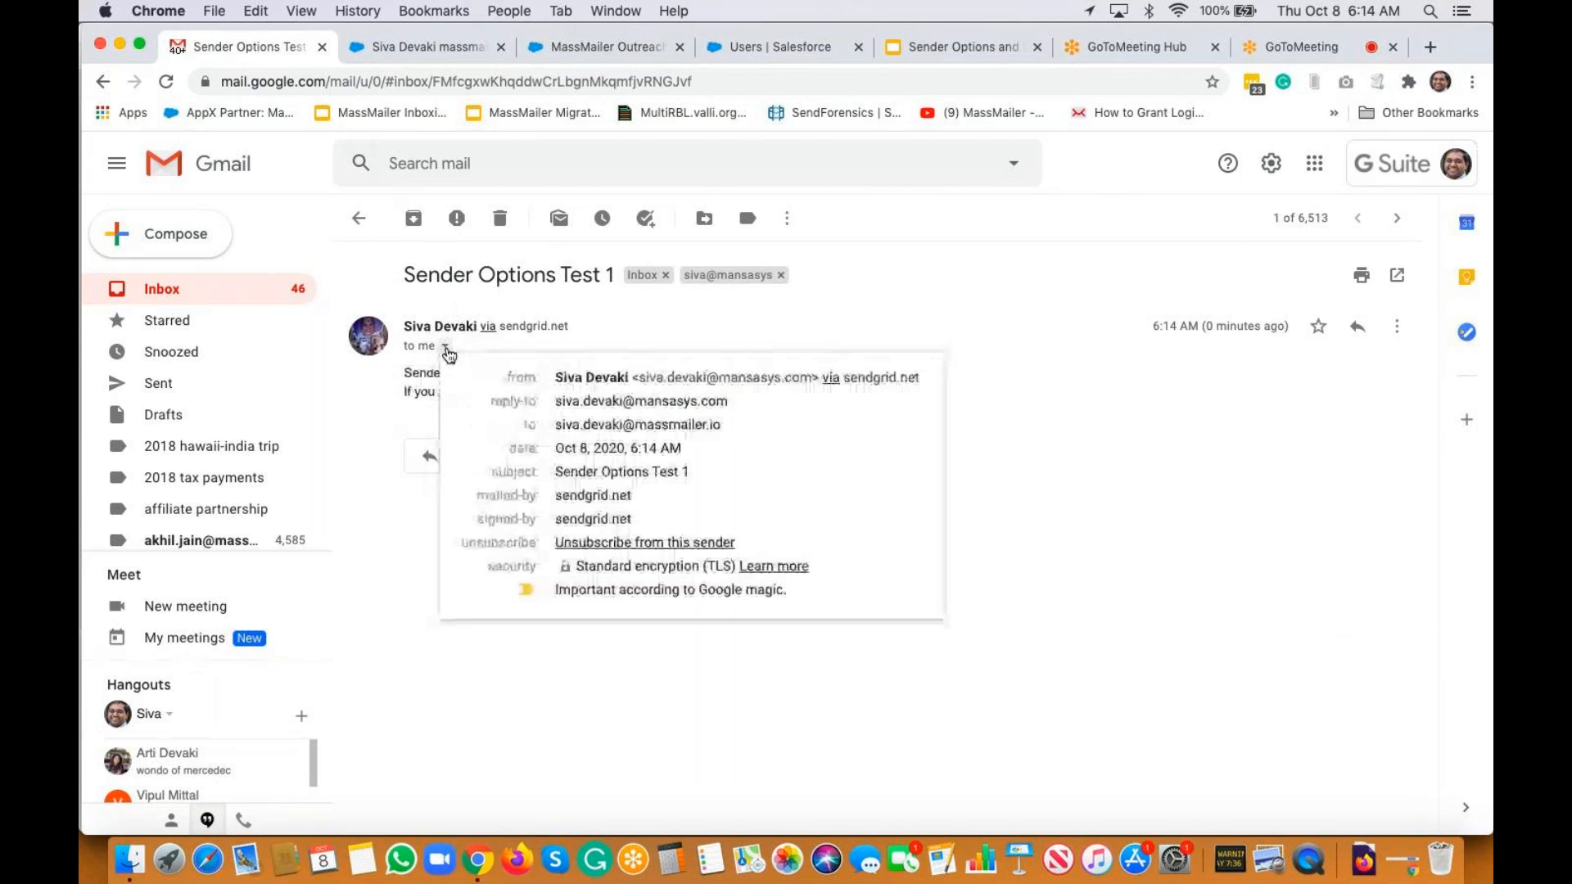
left_click_drag(639, 377, 809, 377)
mouse_move(598, 424)
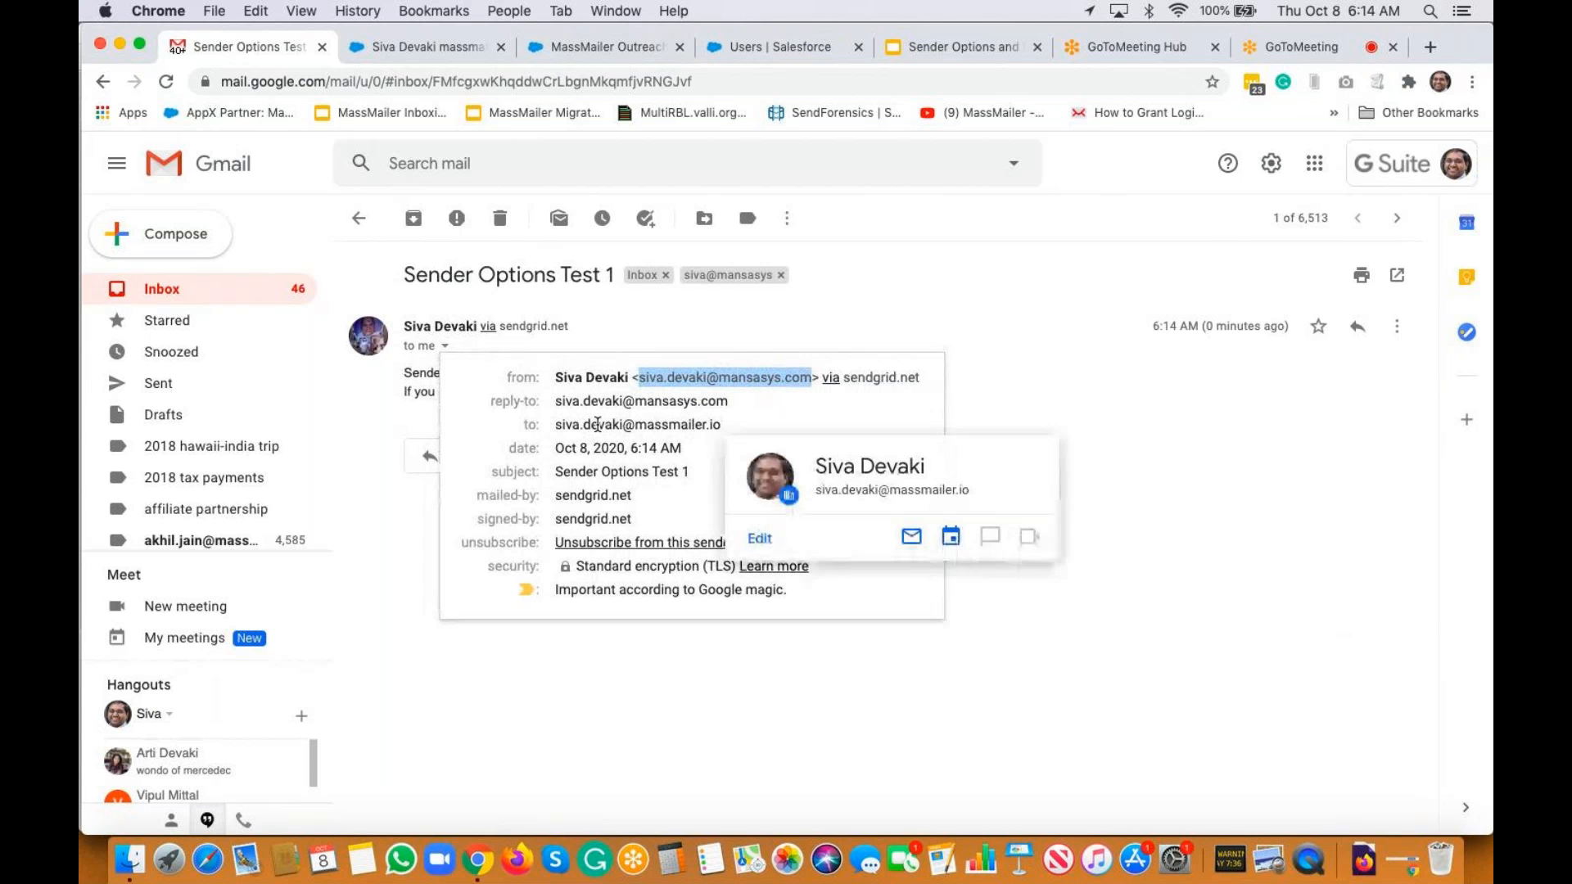
left_click(963, 401)
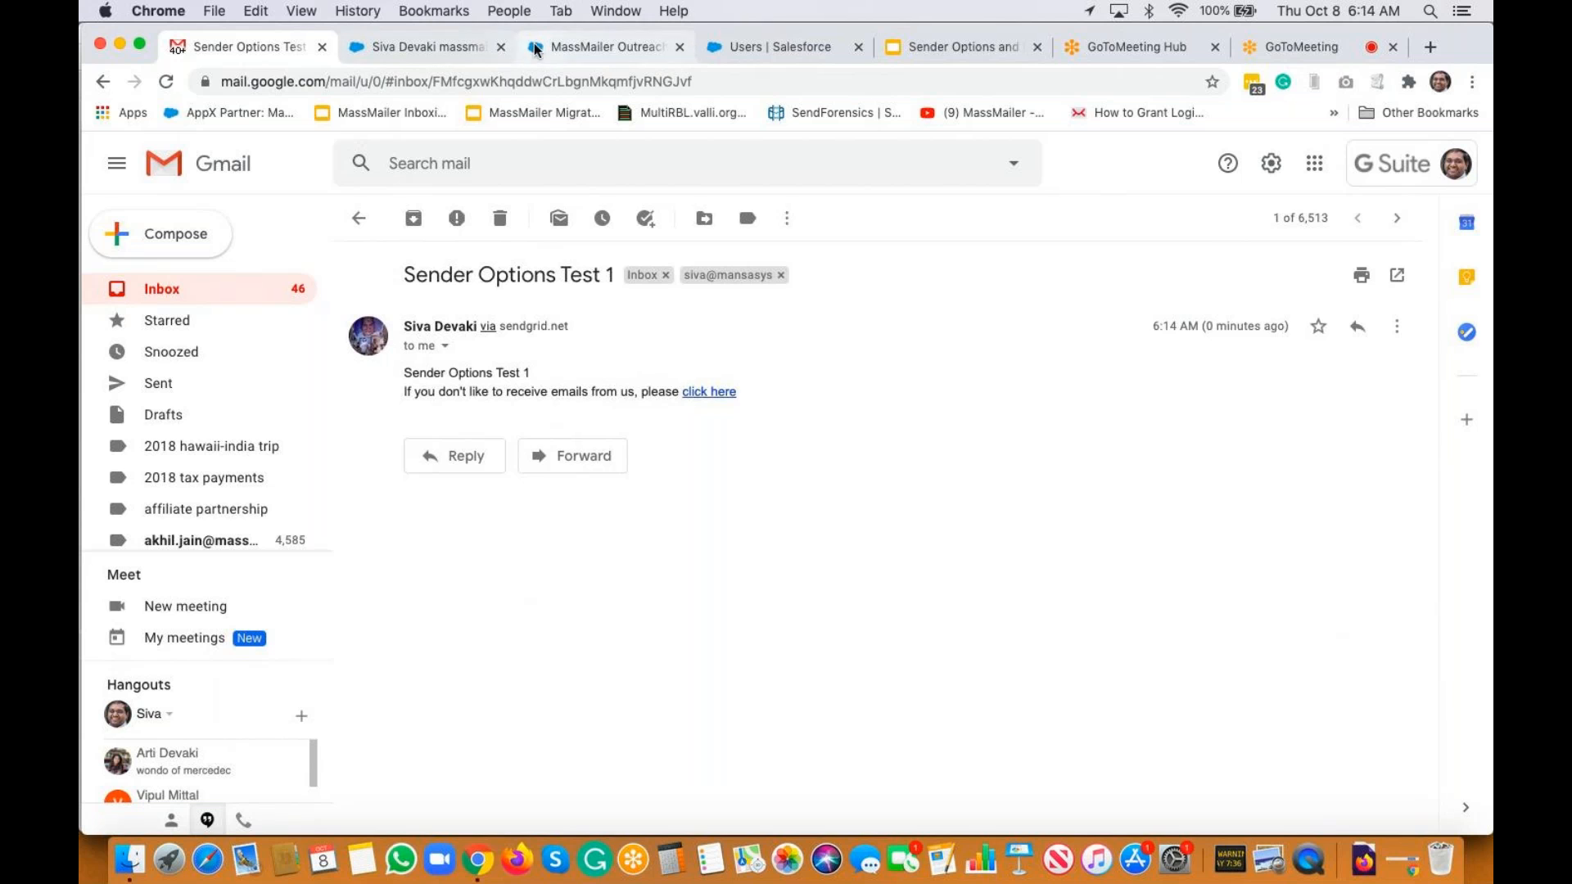
Search for the test contact from the header and open its record
left_click(446, 54)
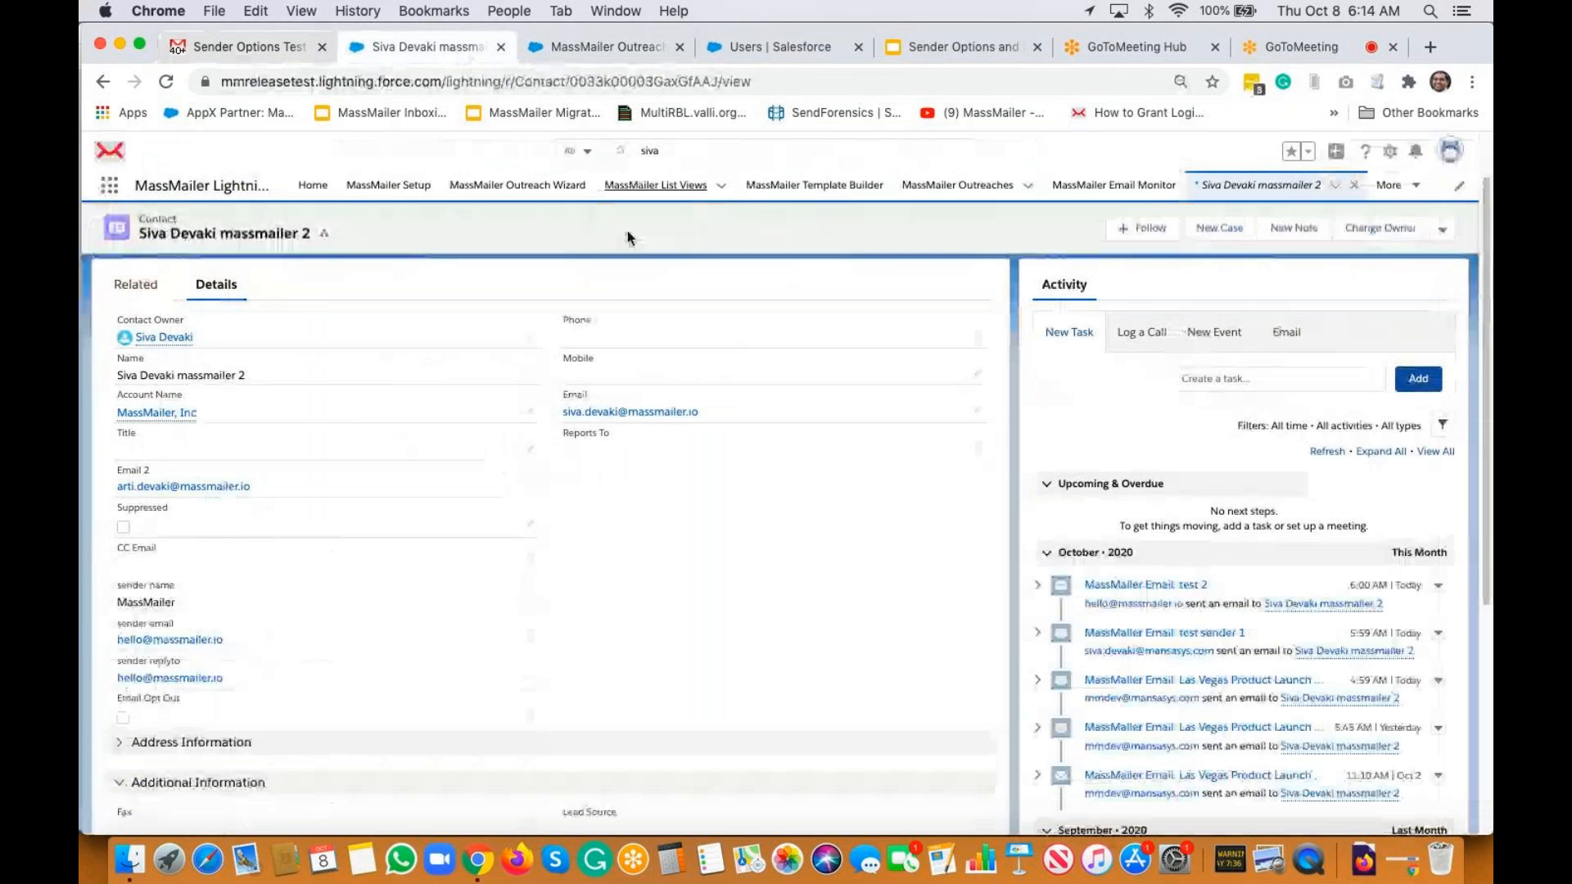
left_click(594, 49)
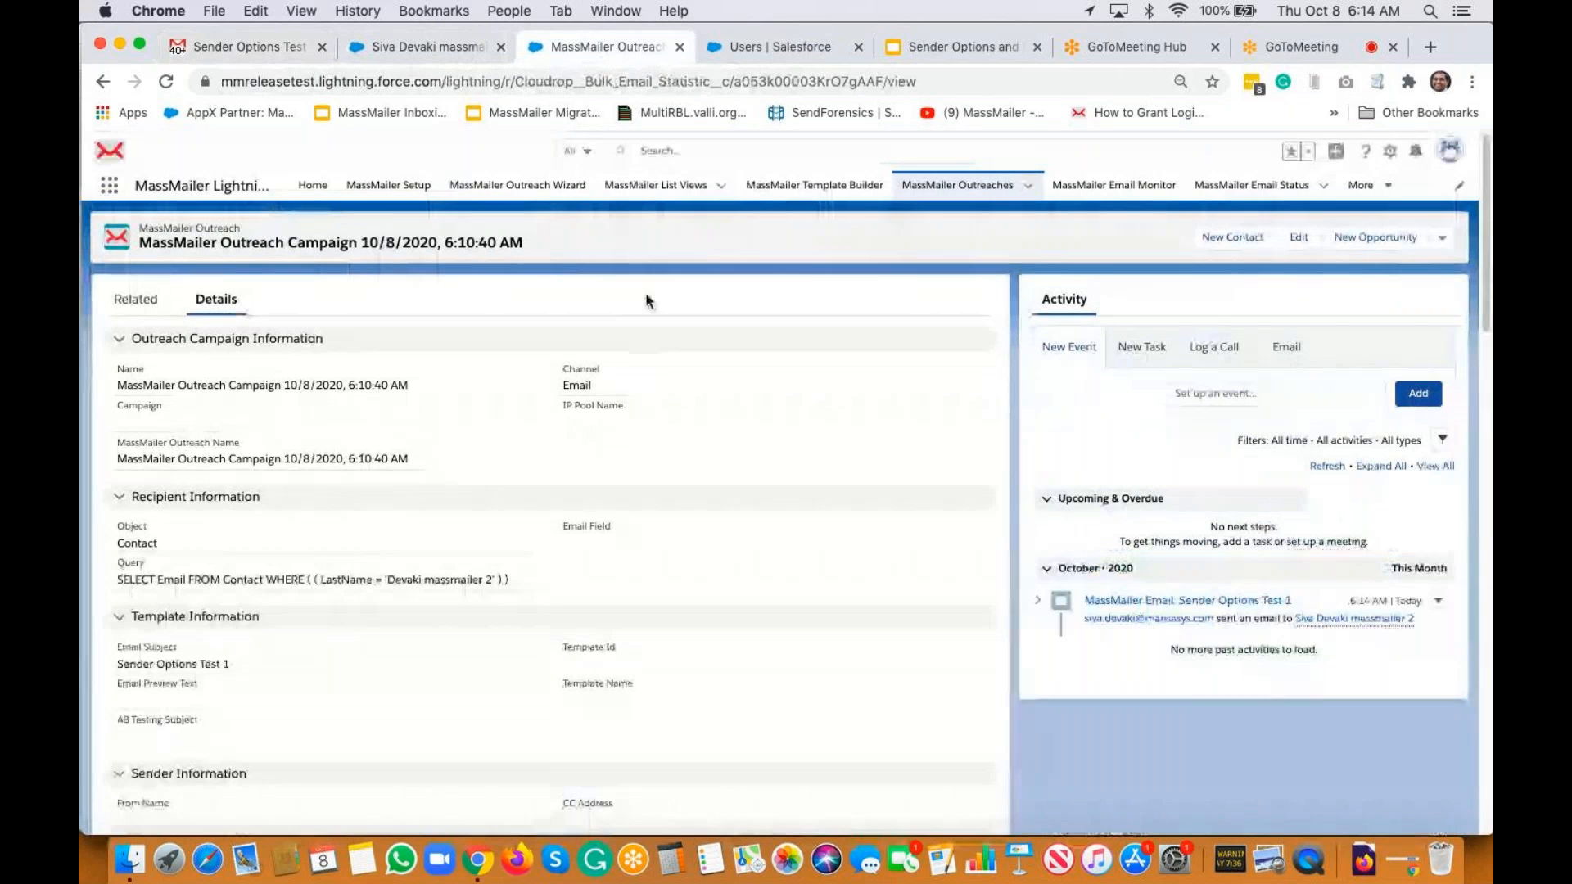
left_click(673, 147)
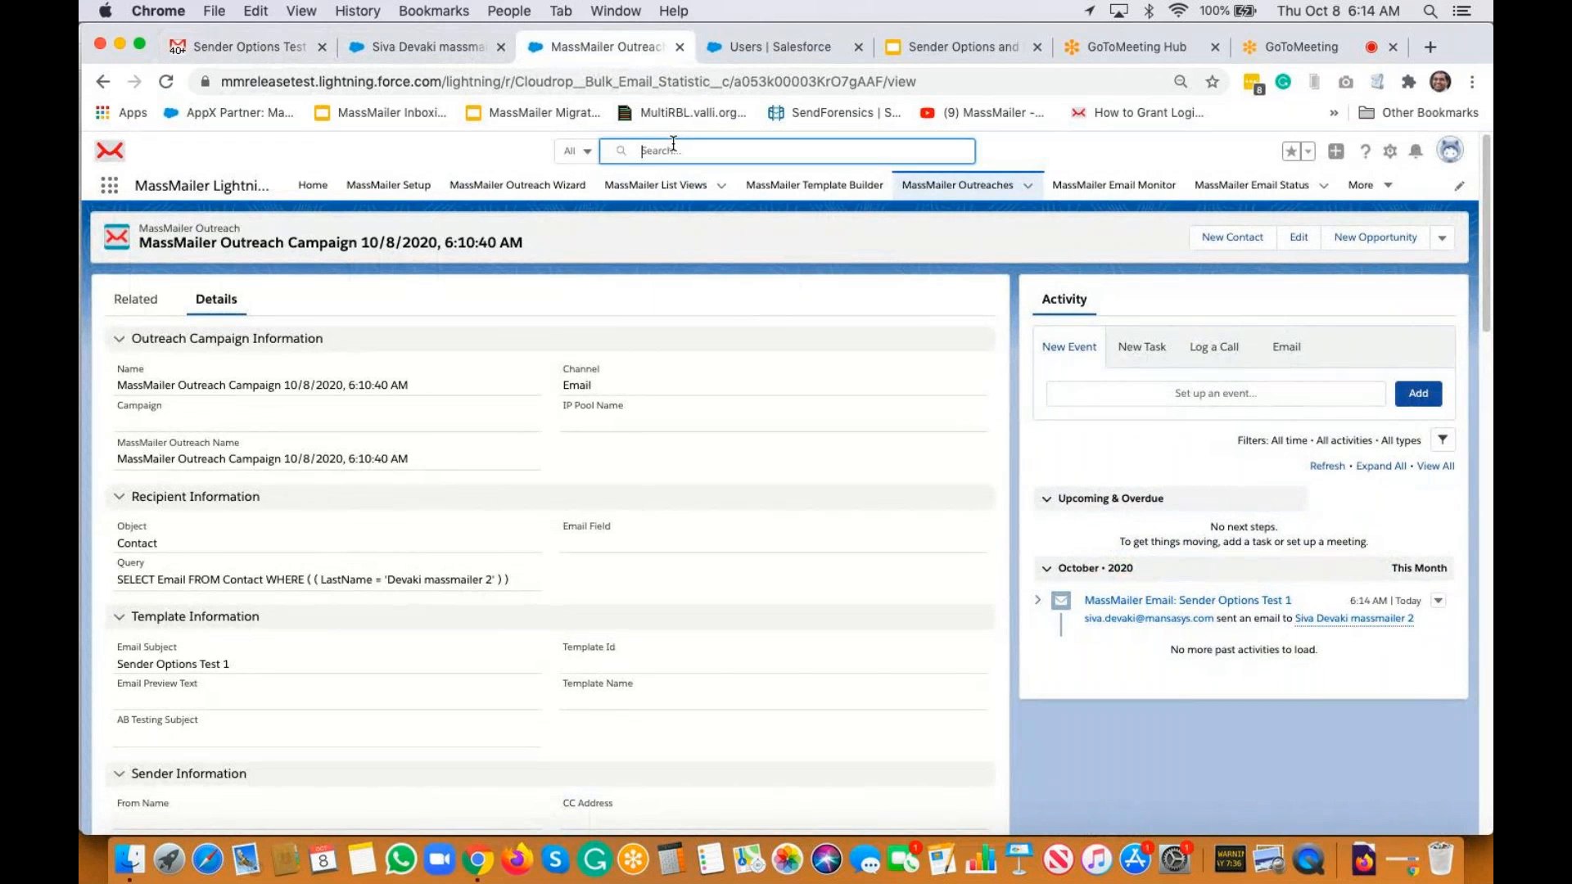
type("siva")
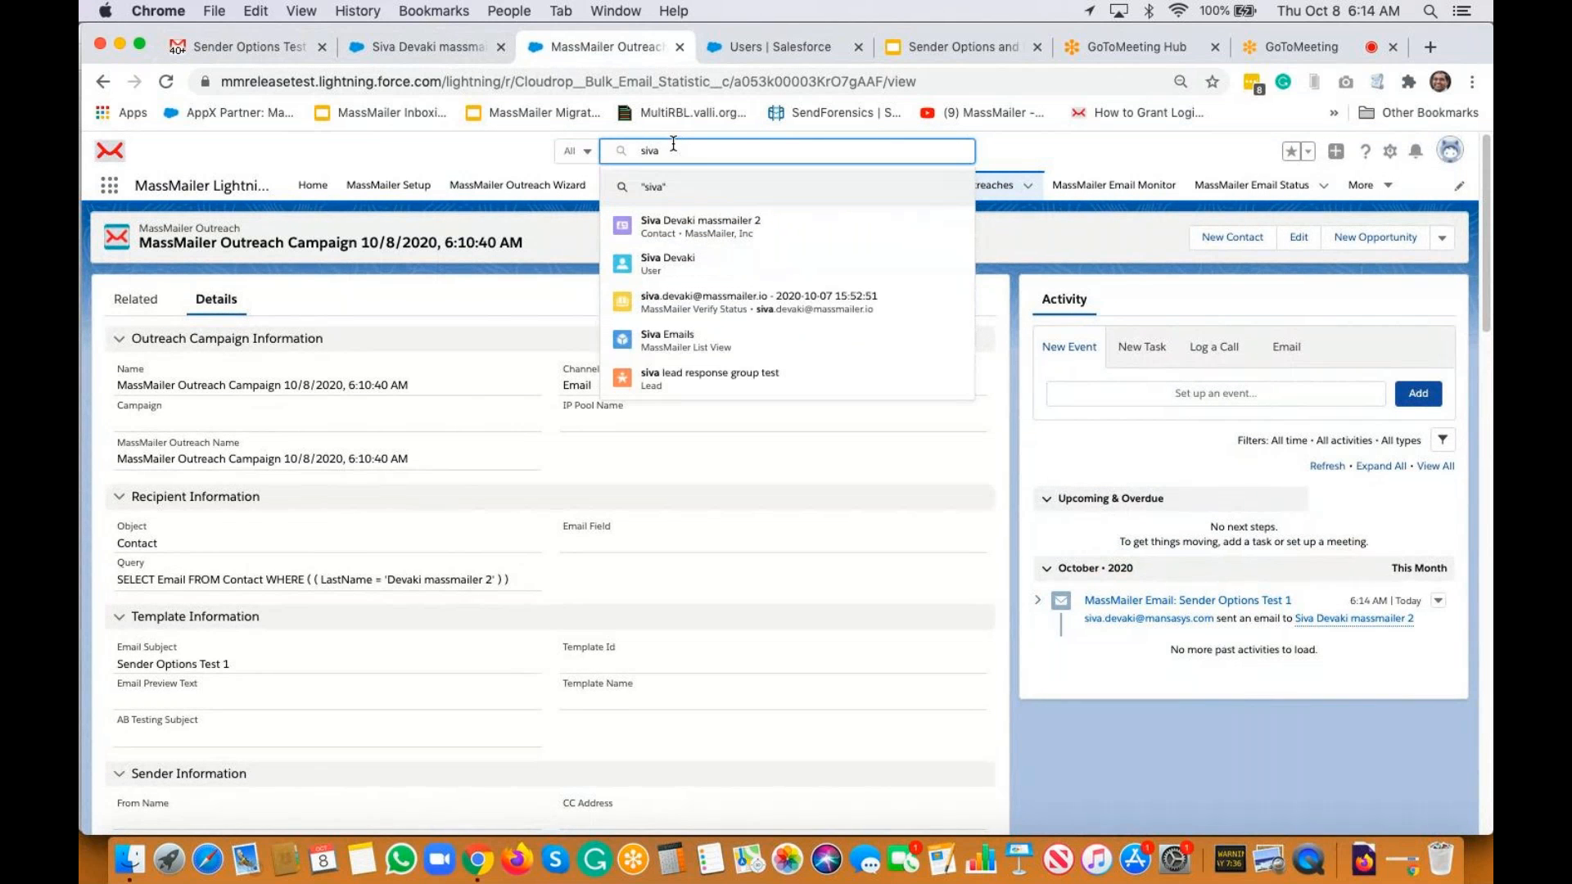
left_click(709, 217)
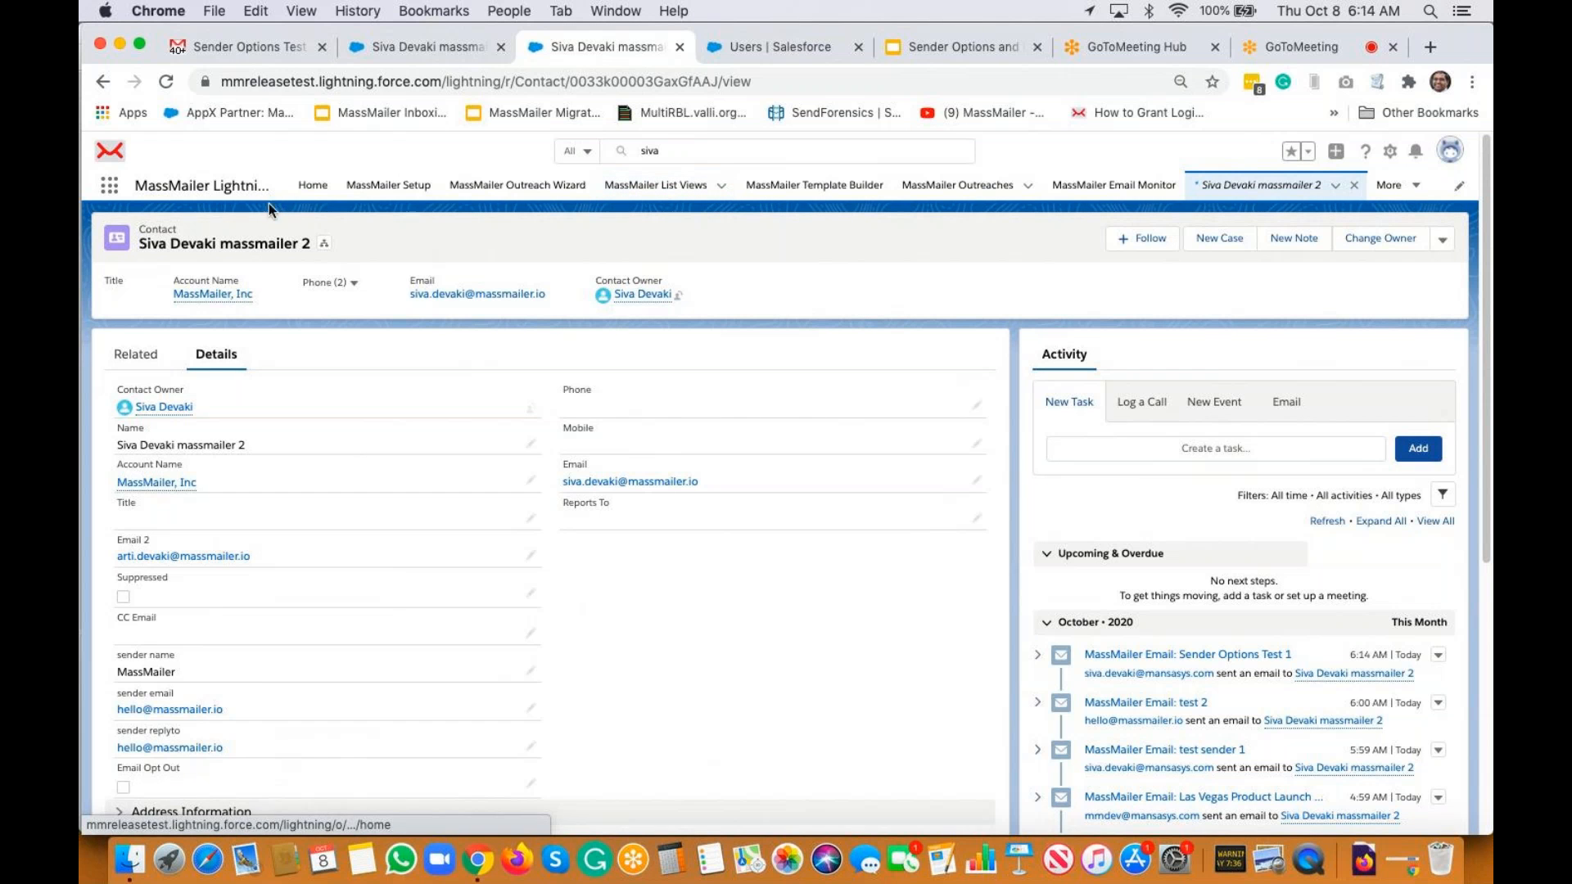
Review the contact's activity and open the record actions menu beside Change Owner
left_click(1442, 244)
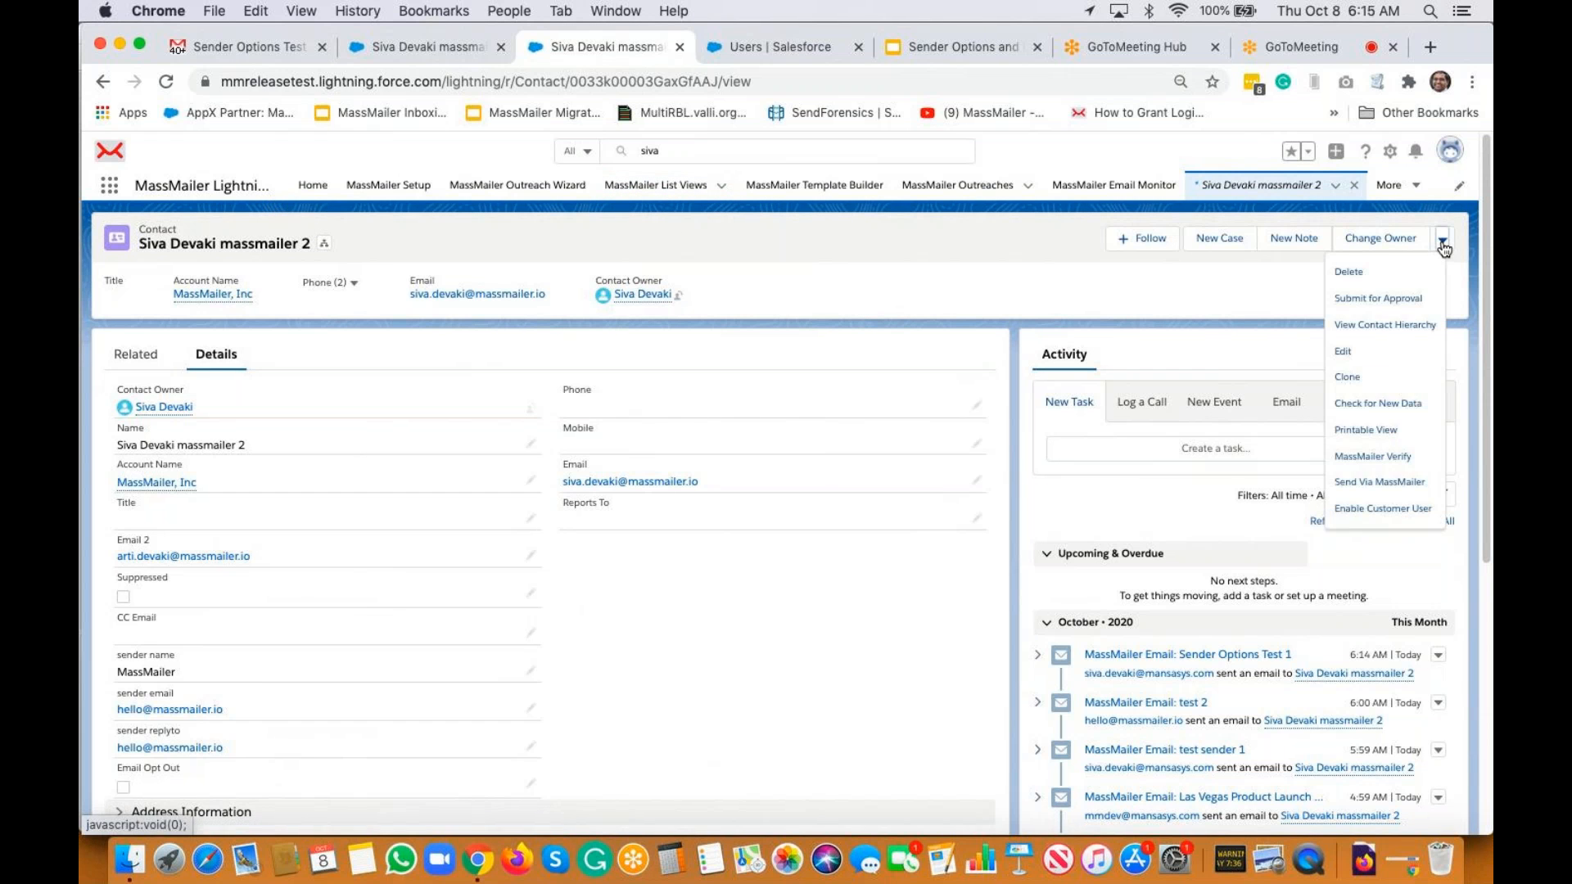
left_click(347, 355)
scroll(347, 355, "down", 2)
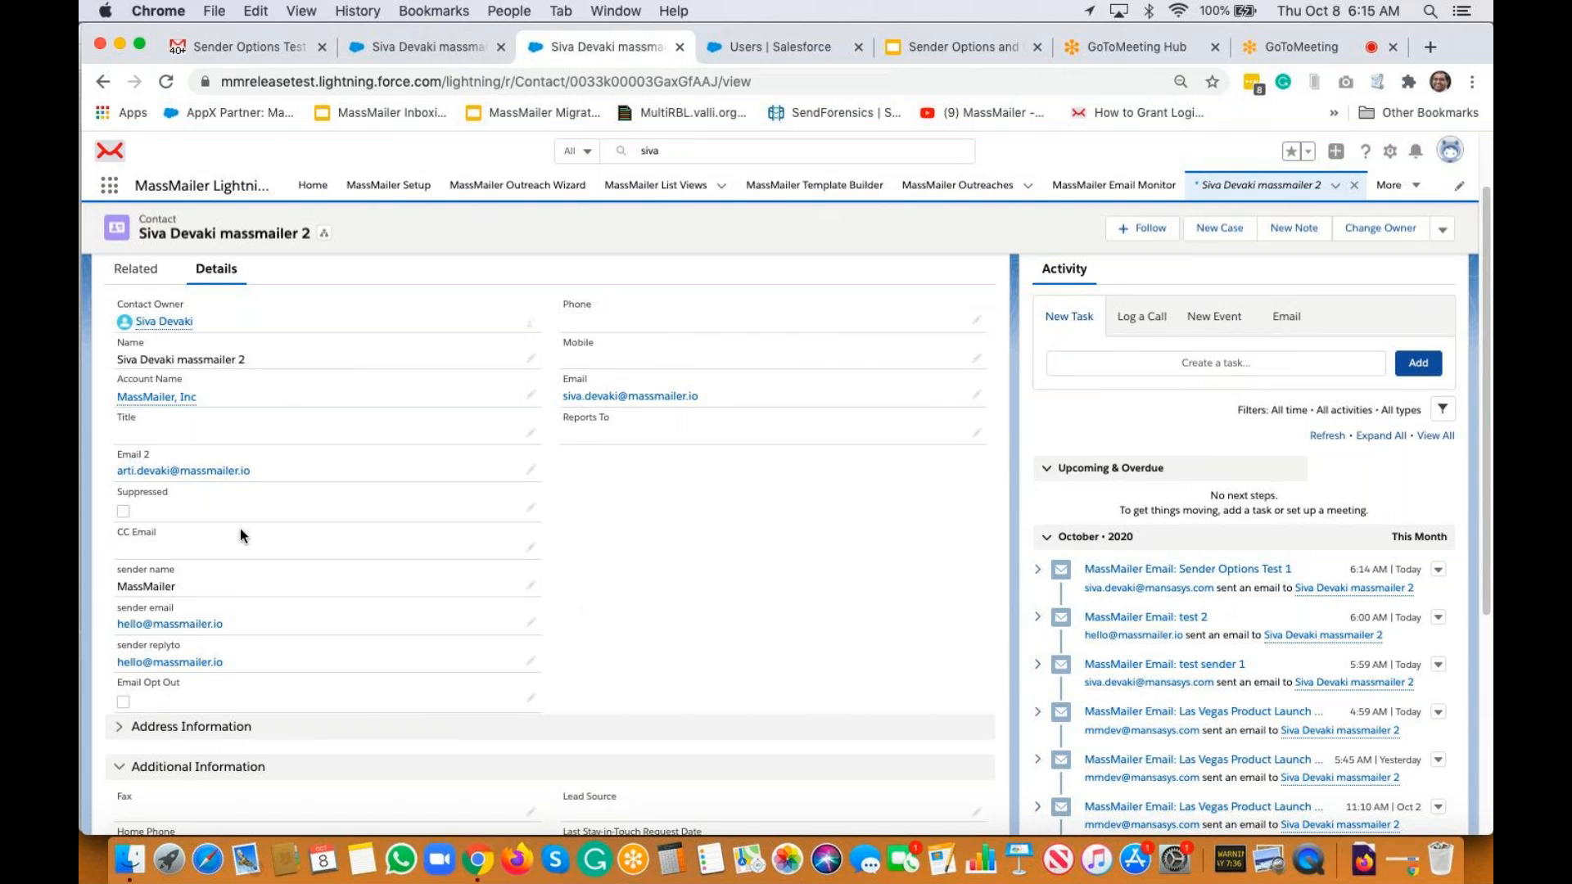
scroll(897, 361, "up", 2)
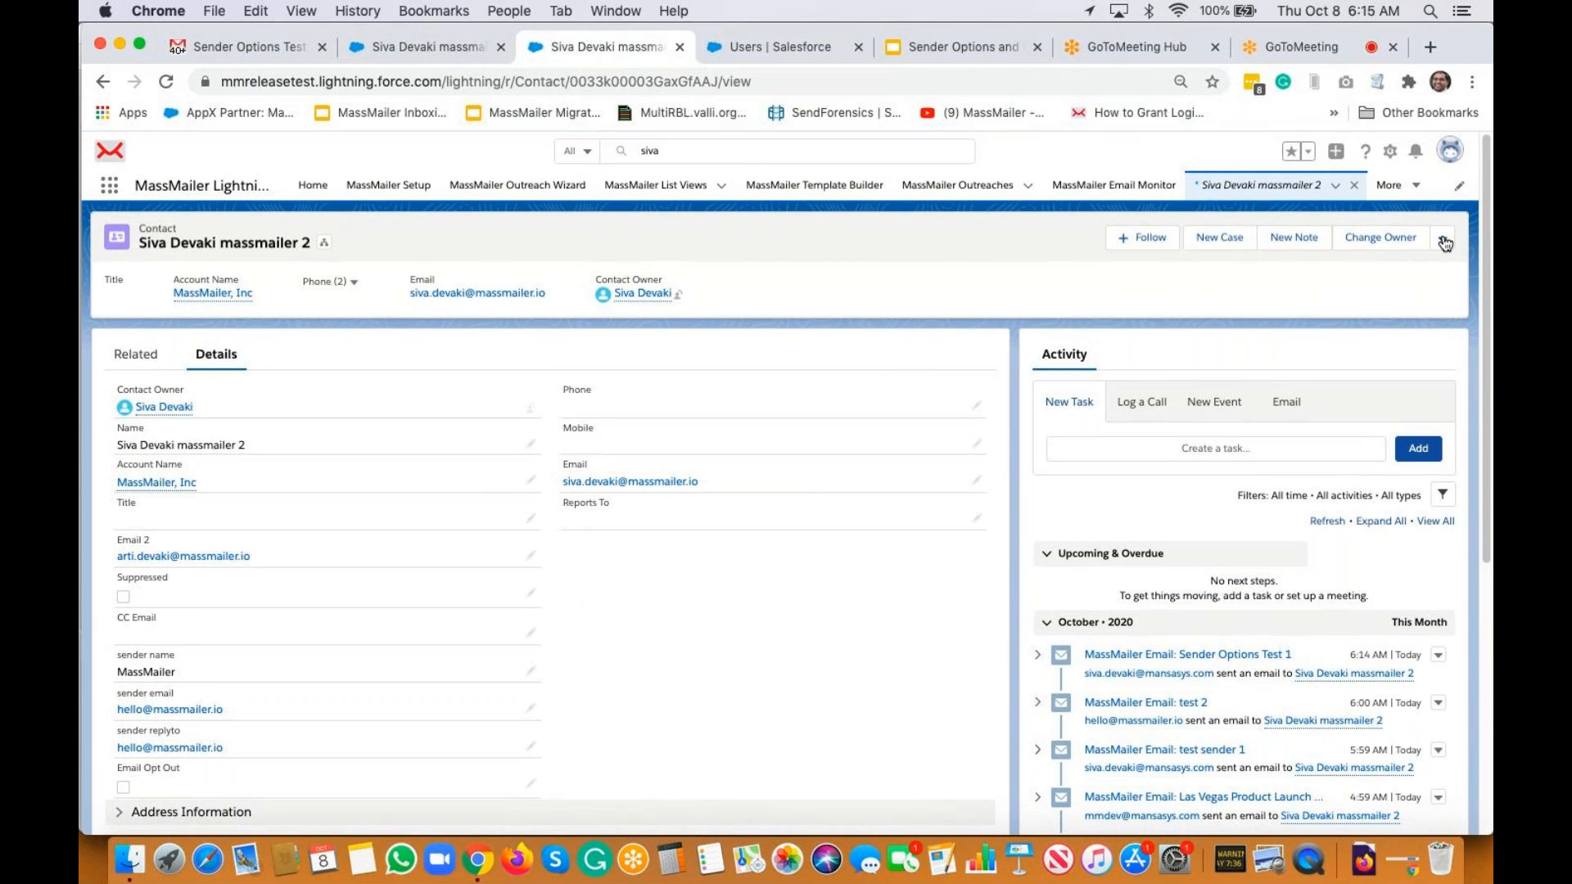
left_click(1445, 243)
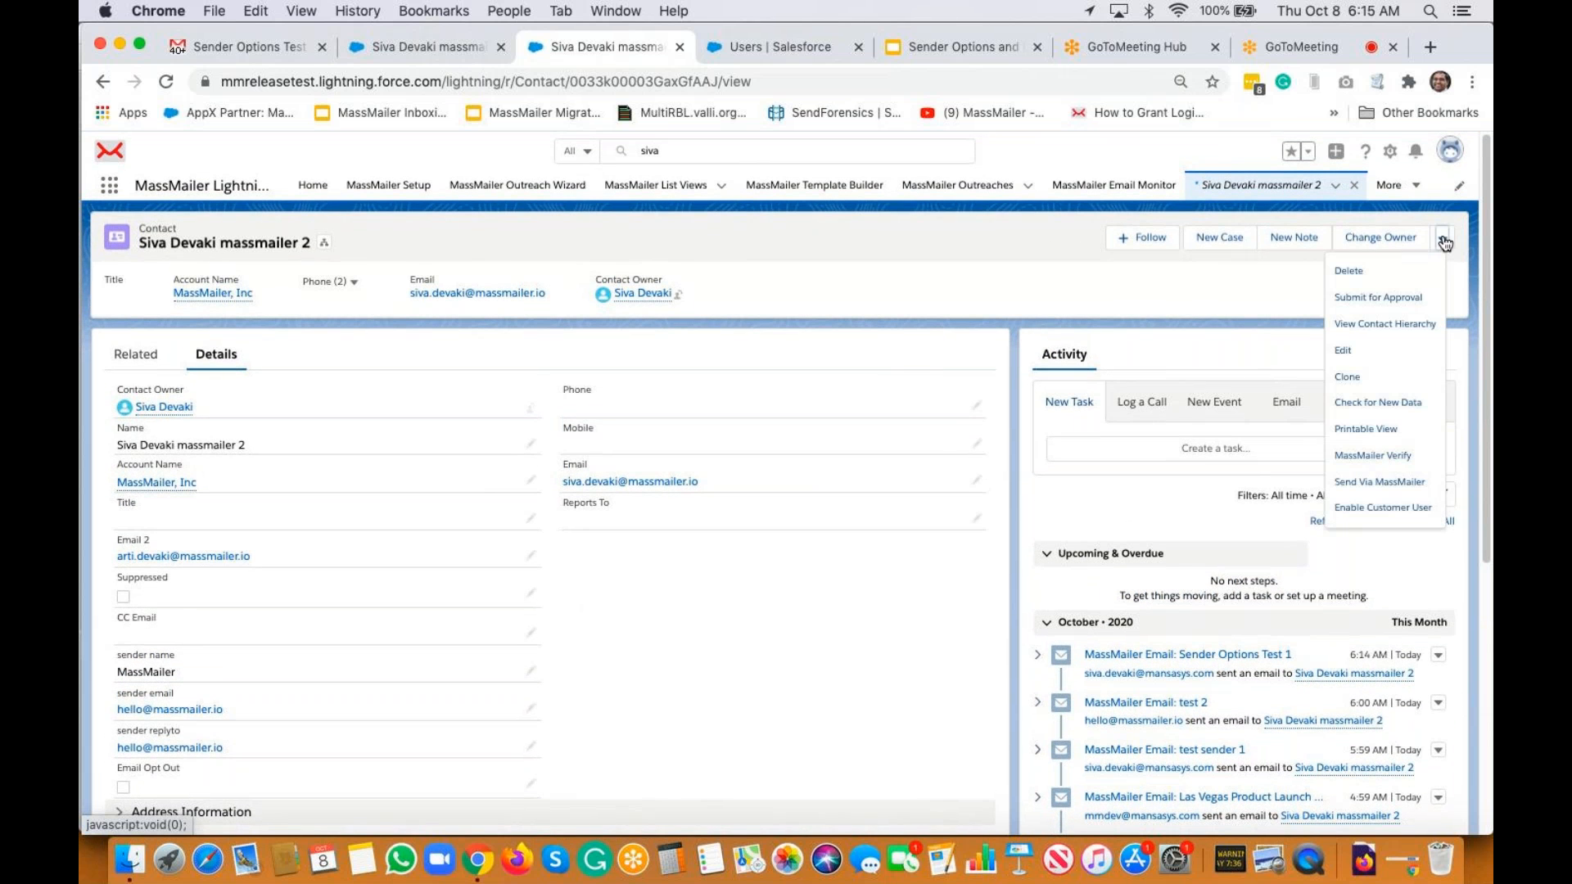
Start a new MassMailer outreach for the contact and advance to the email template step
left_click(1370, 481)
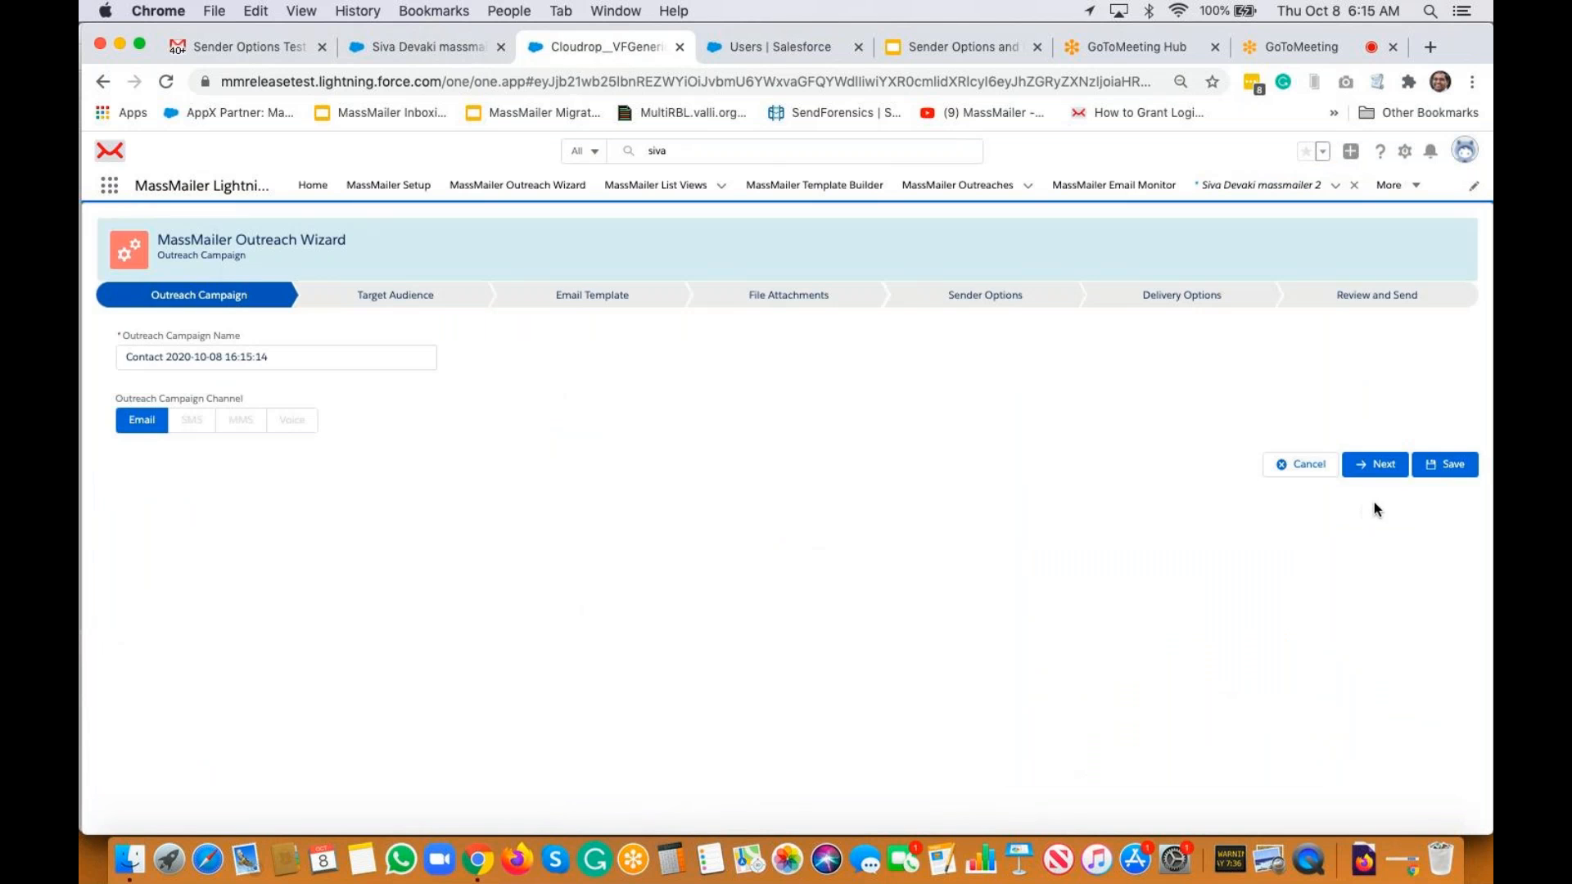
left_click(1377, 464)
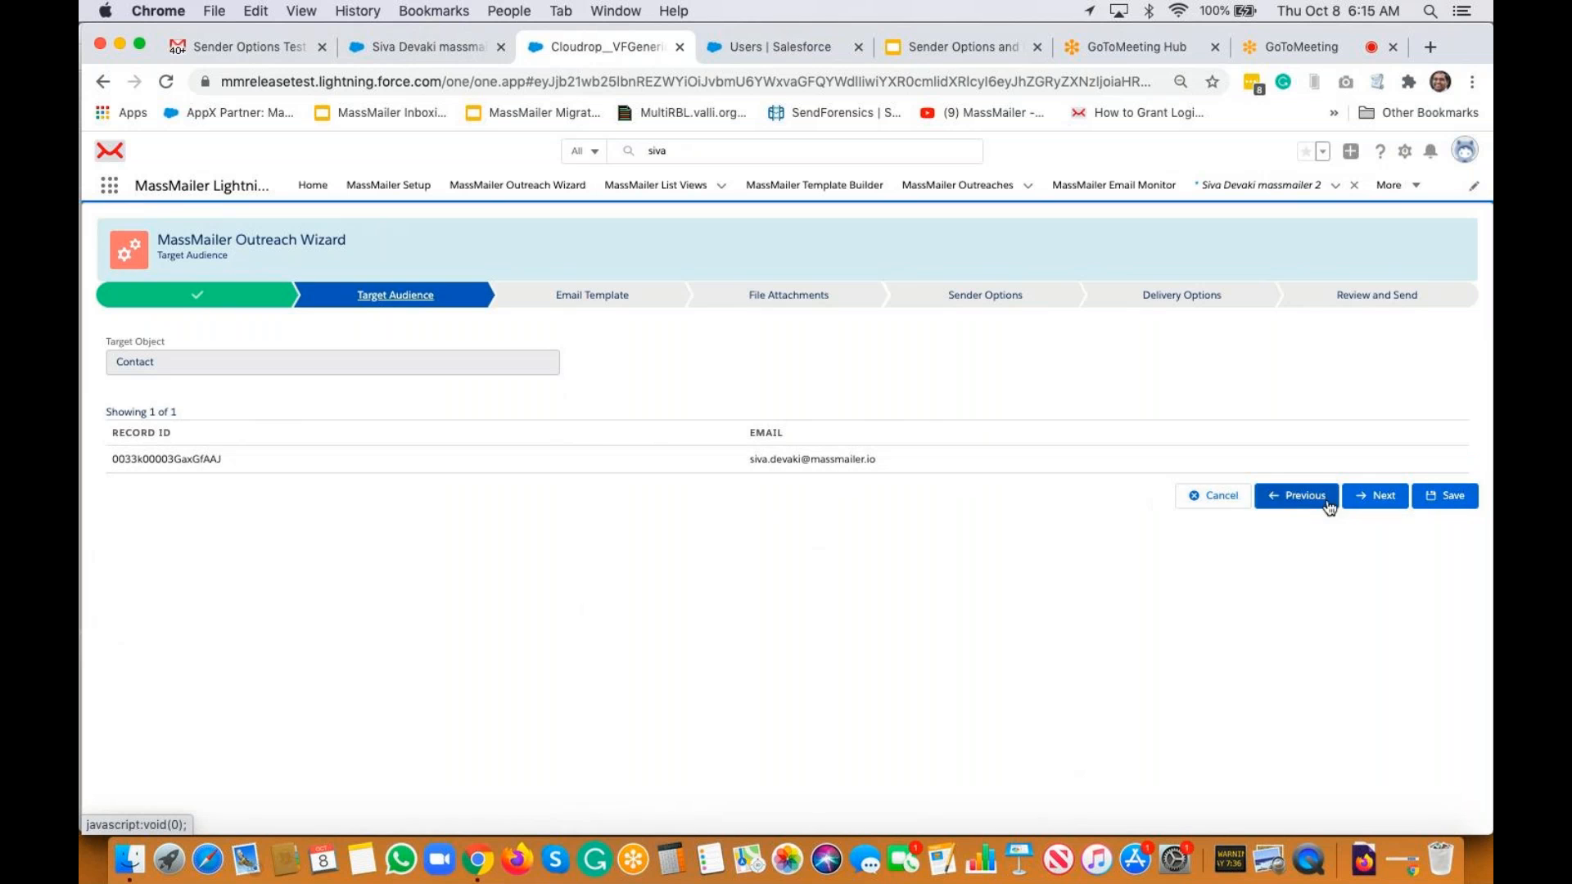
left_click(1382, 497)
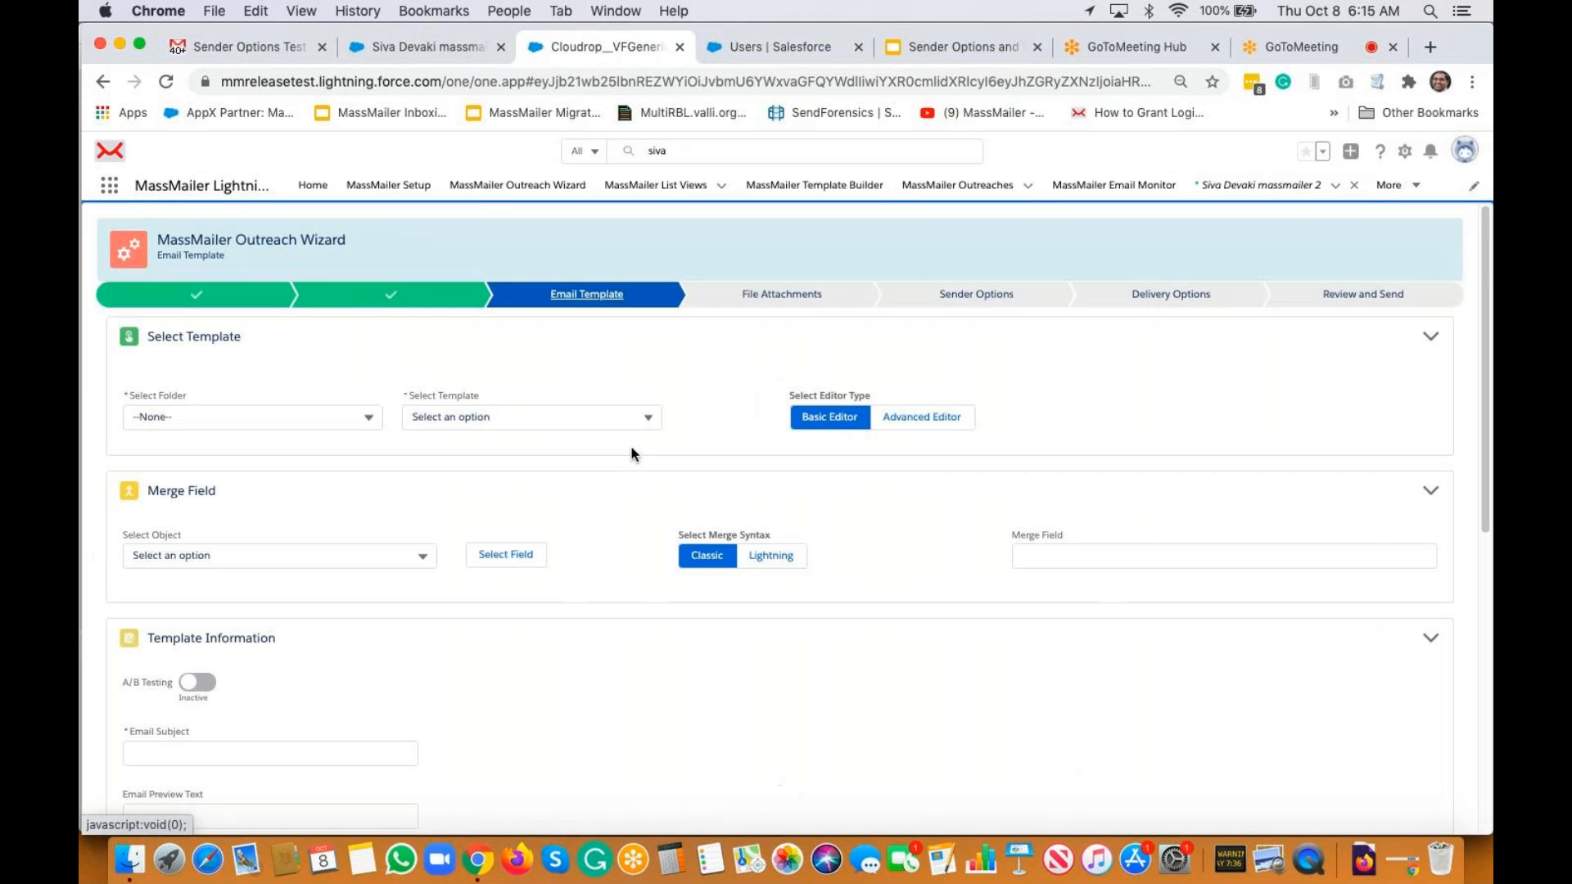
scroll(401, 534, "down", 3)
Enter subject 'sender options - custom field on the object', paste it as the body, and advance past attachments
left_click(262, 521)
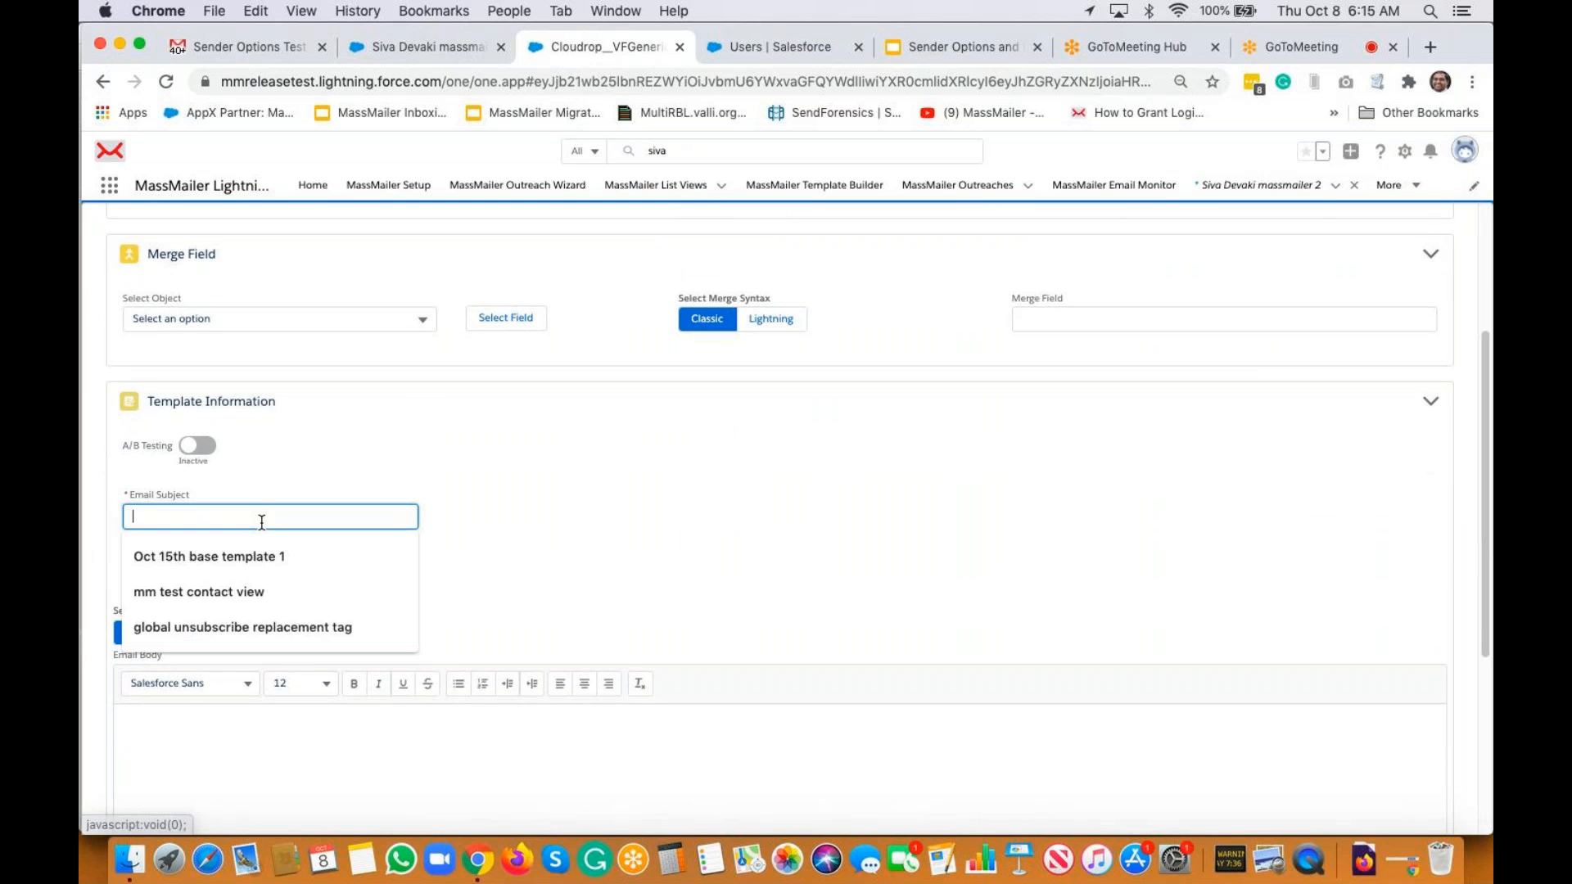
type("sender")
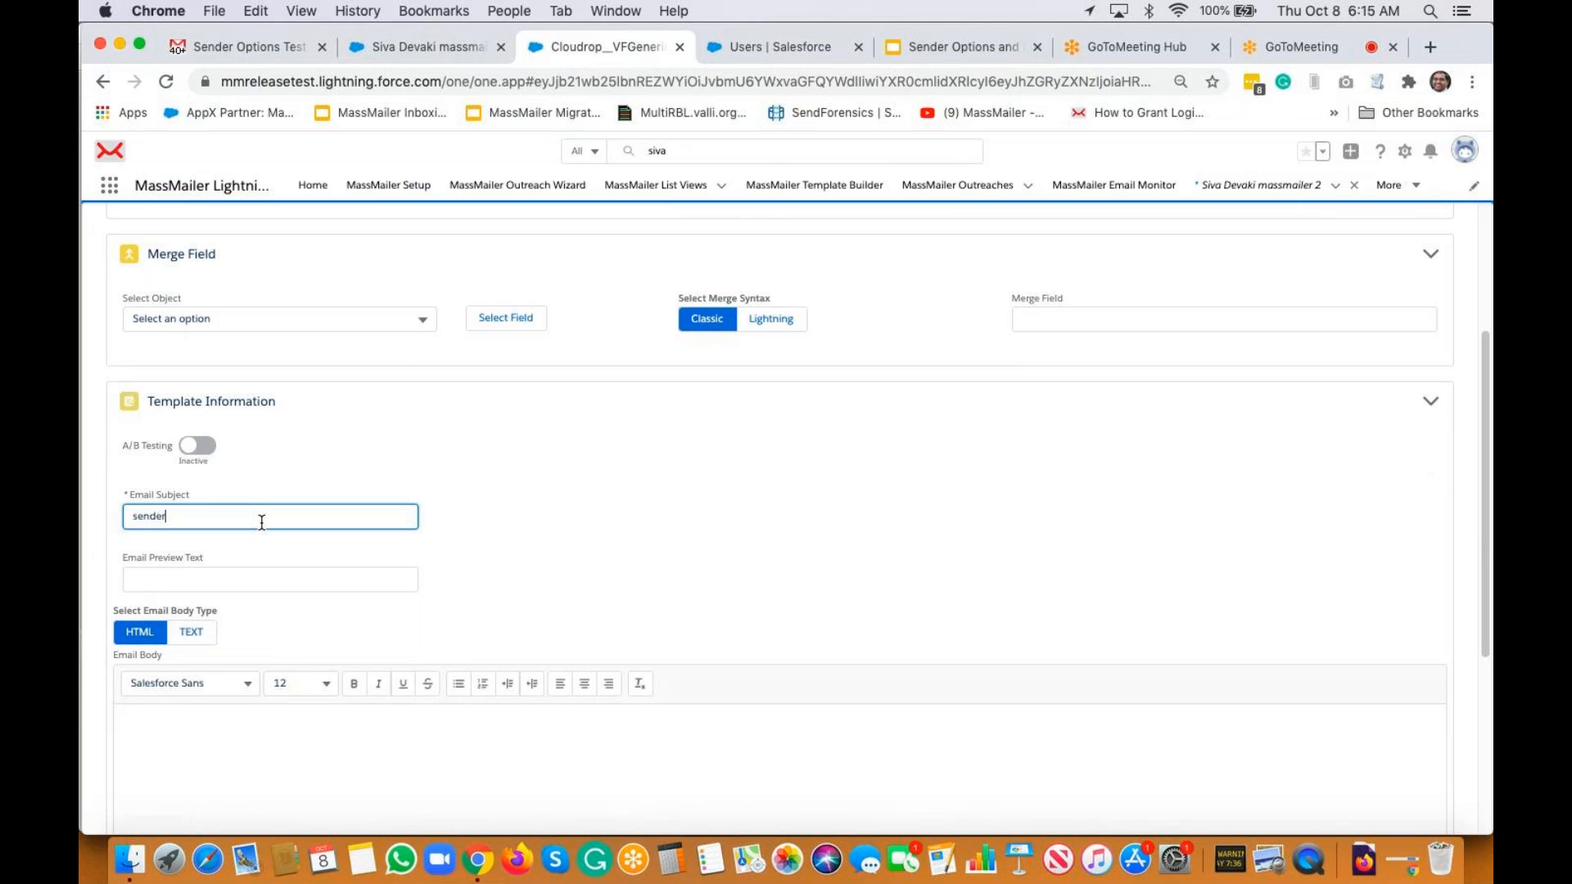
type(" options - custom field on the object")
key("super+a")
key("super+c")
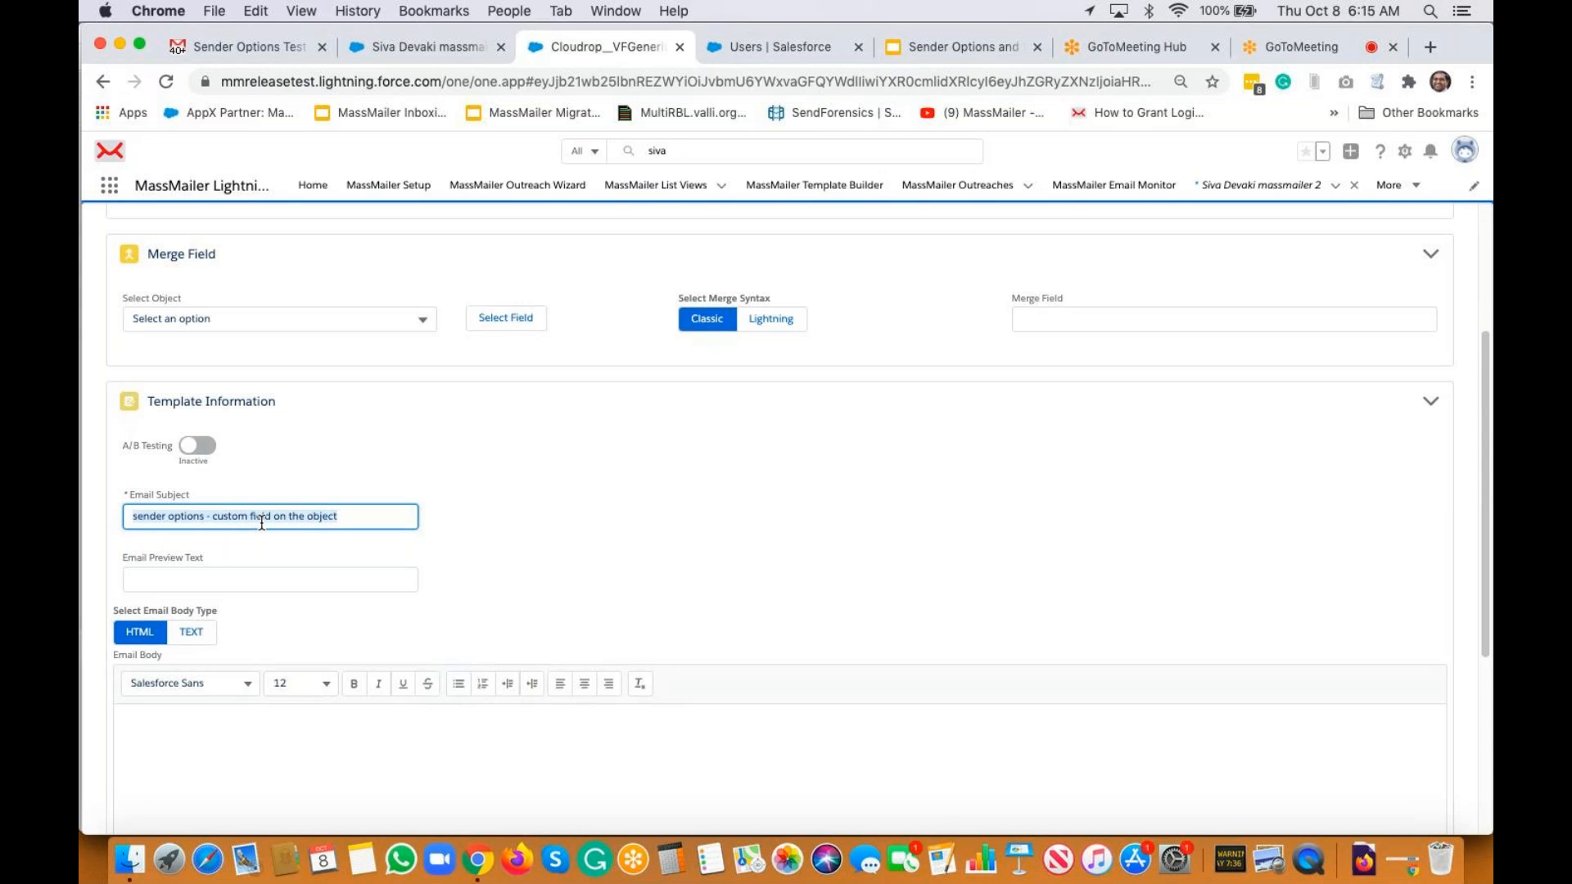
left_click(401, 772)
key("super+v")
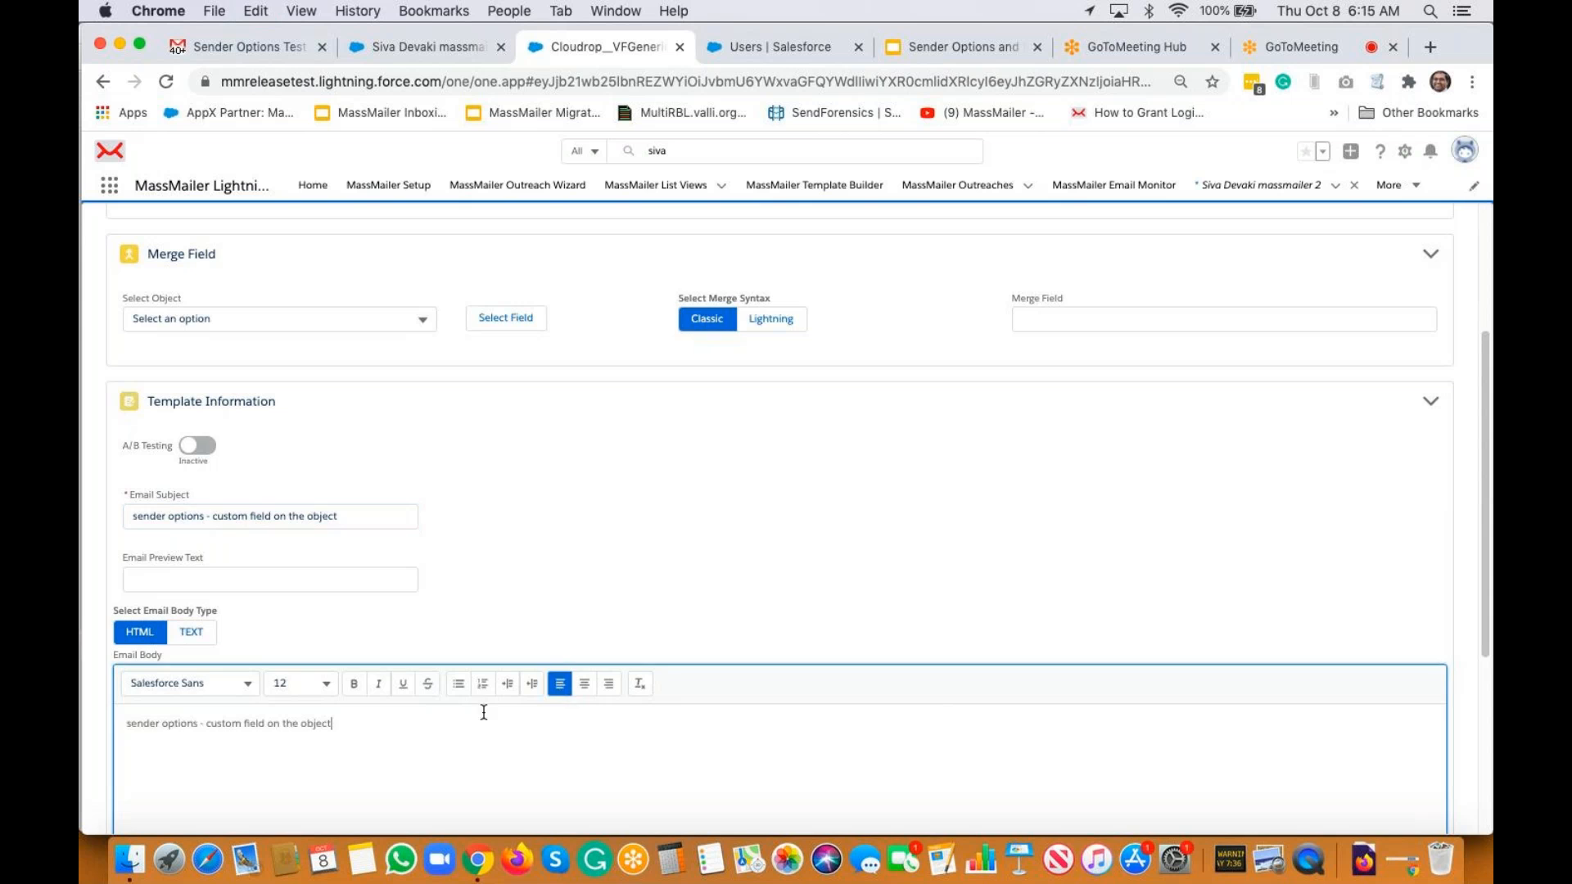
scroll(827, 488, "down", 4)
left_click(1364, 807)
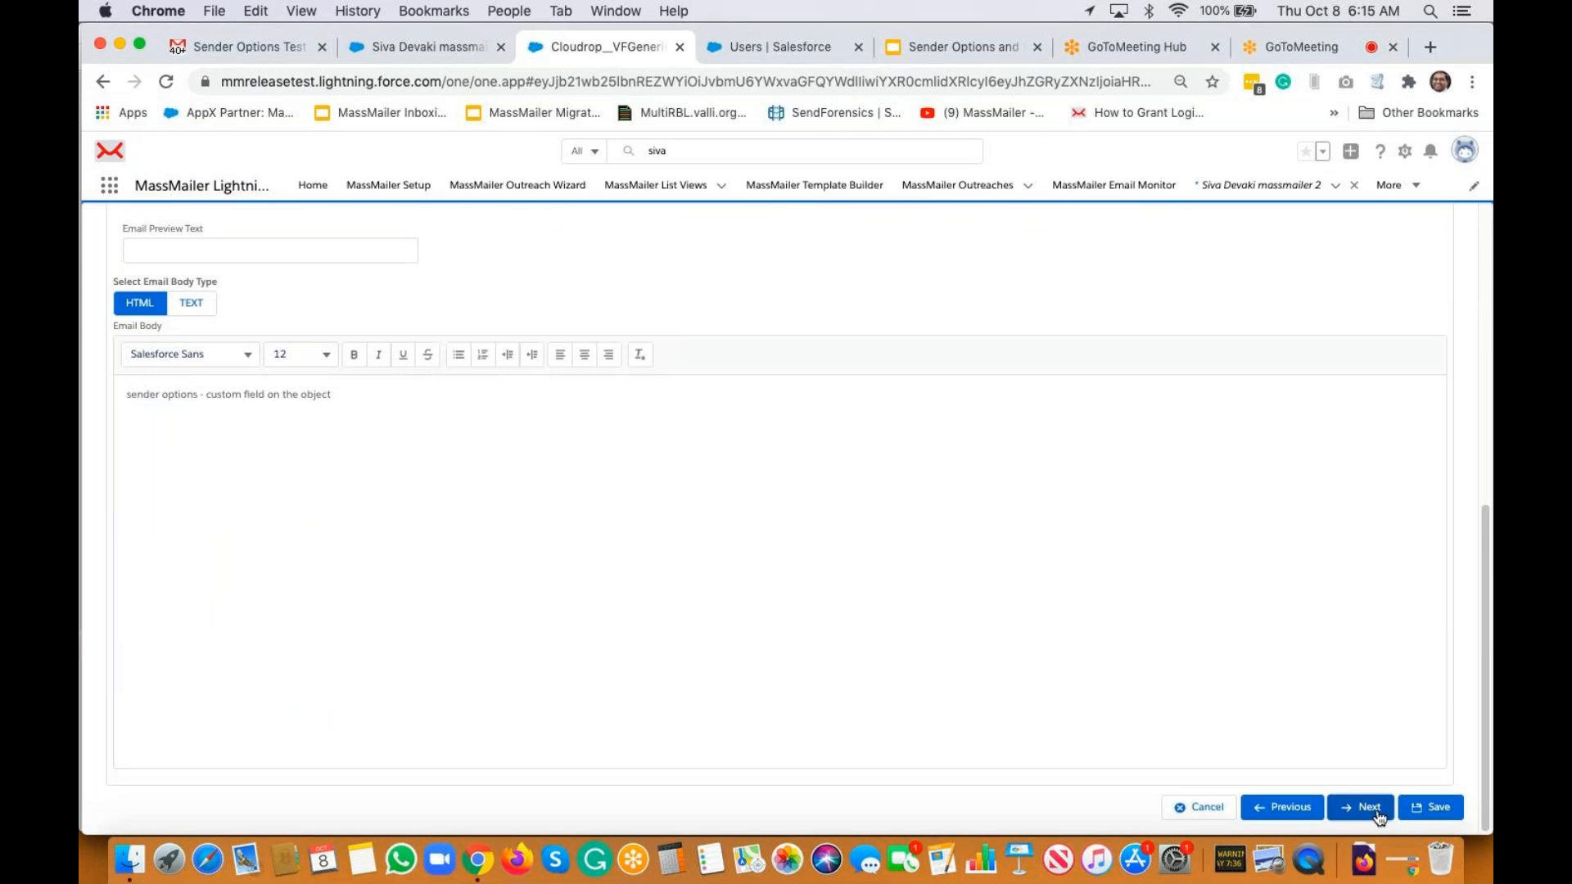
left_click(1371, 509)
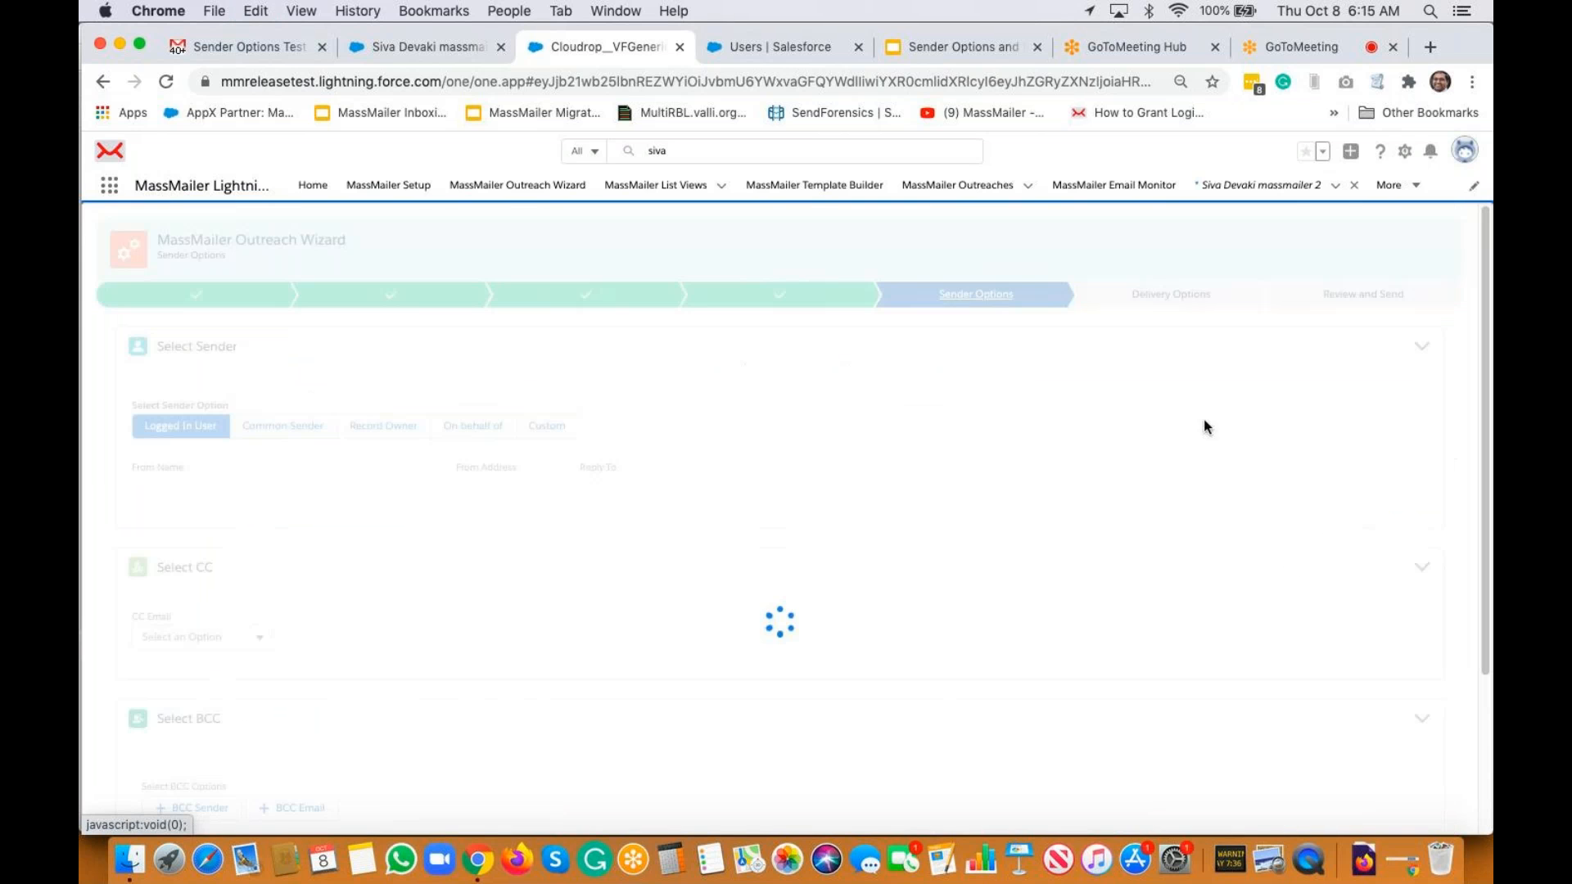
Choose a custom sender and take From Name from the record's sender name field
left_click(556, 427)
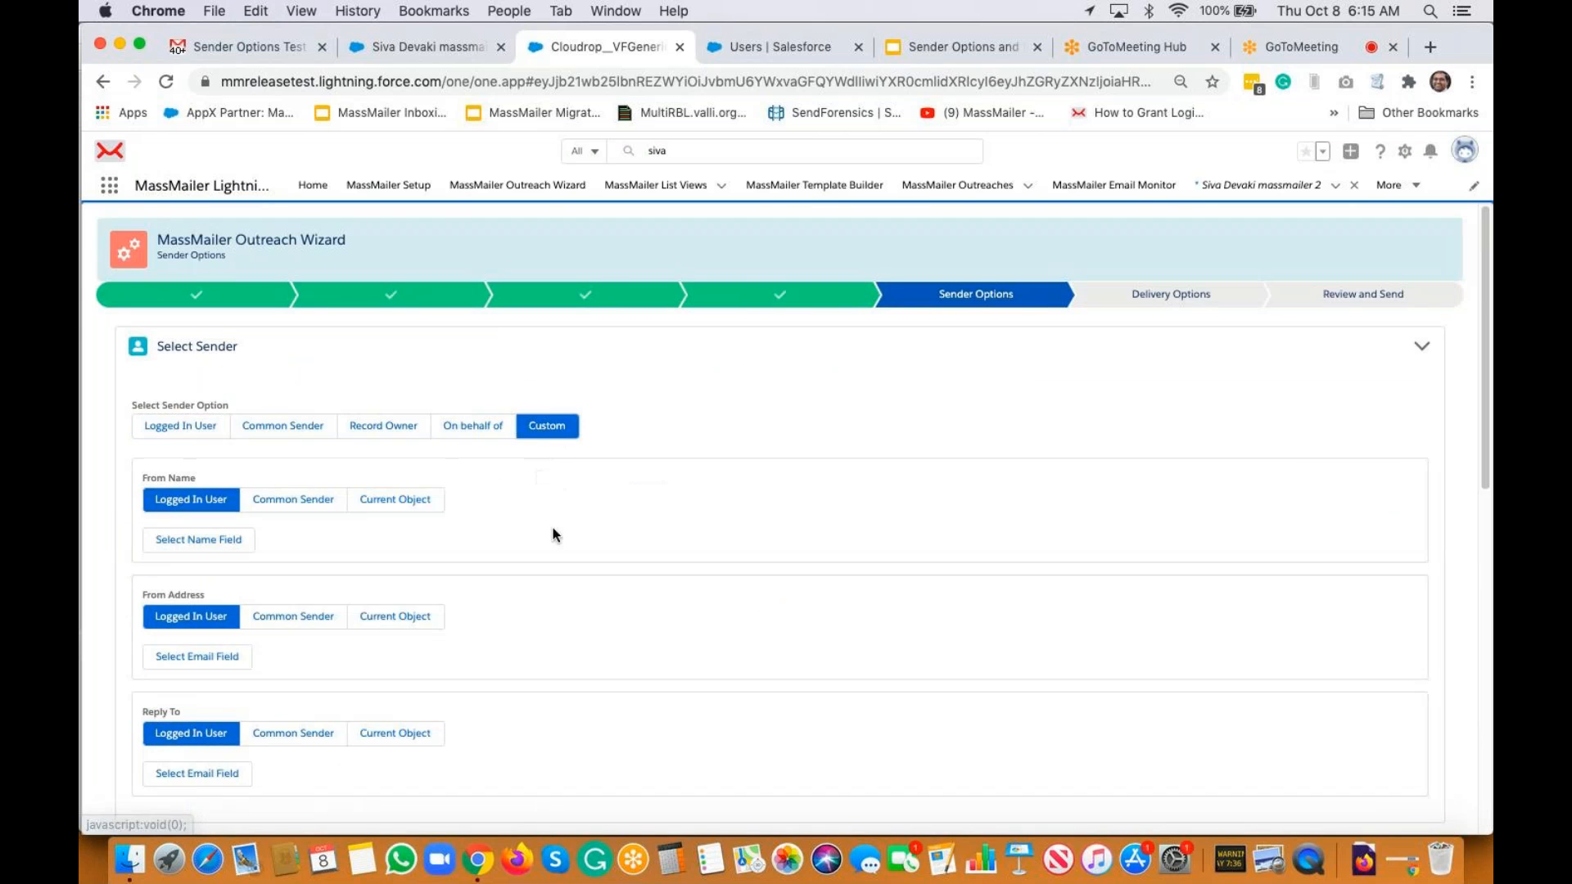
scroll(534, 498, "down", 2)
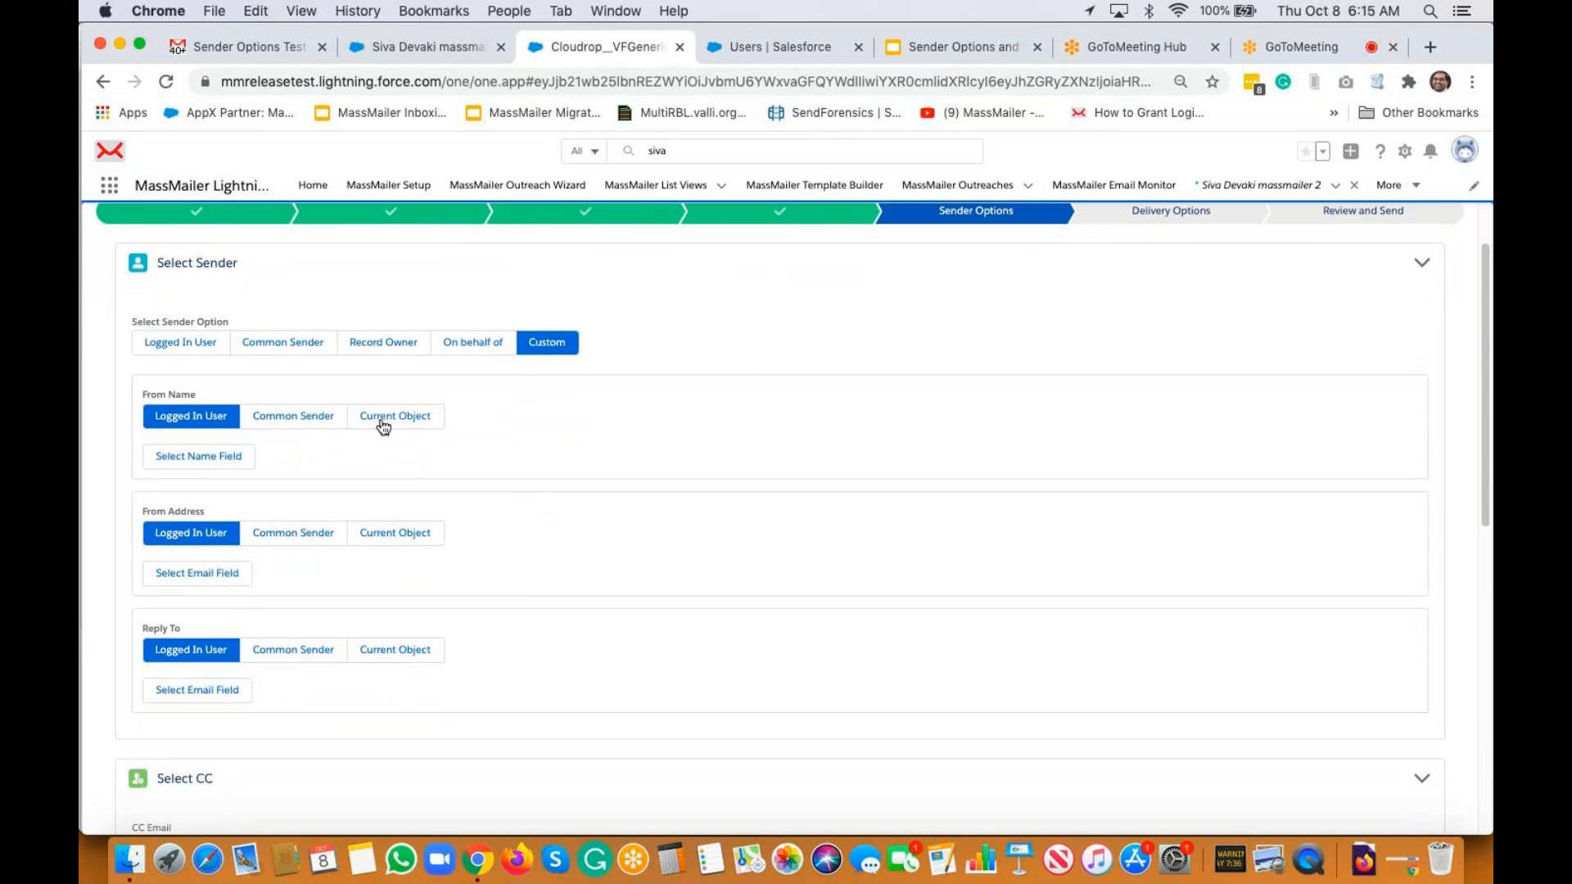
left_click(382, 425)
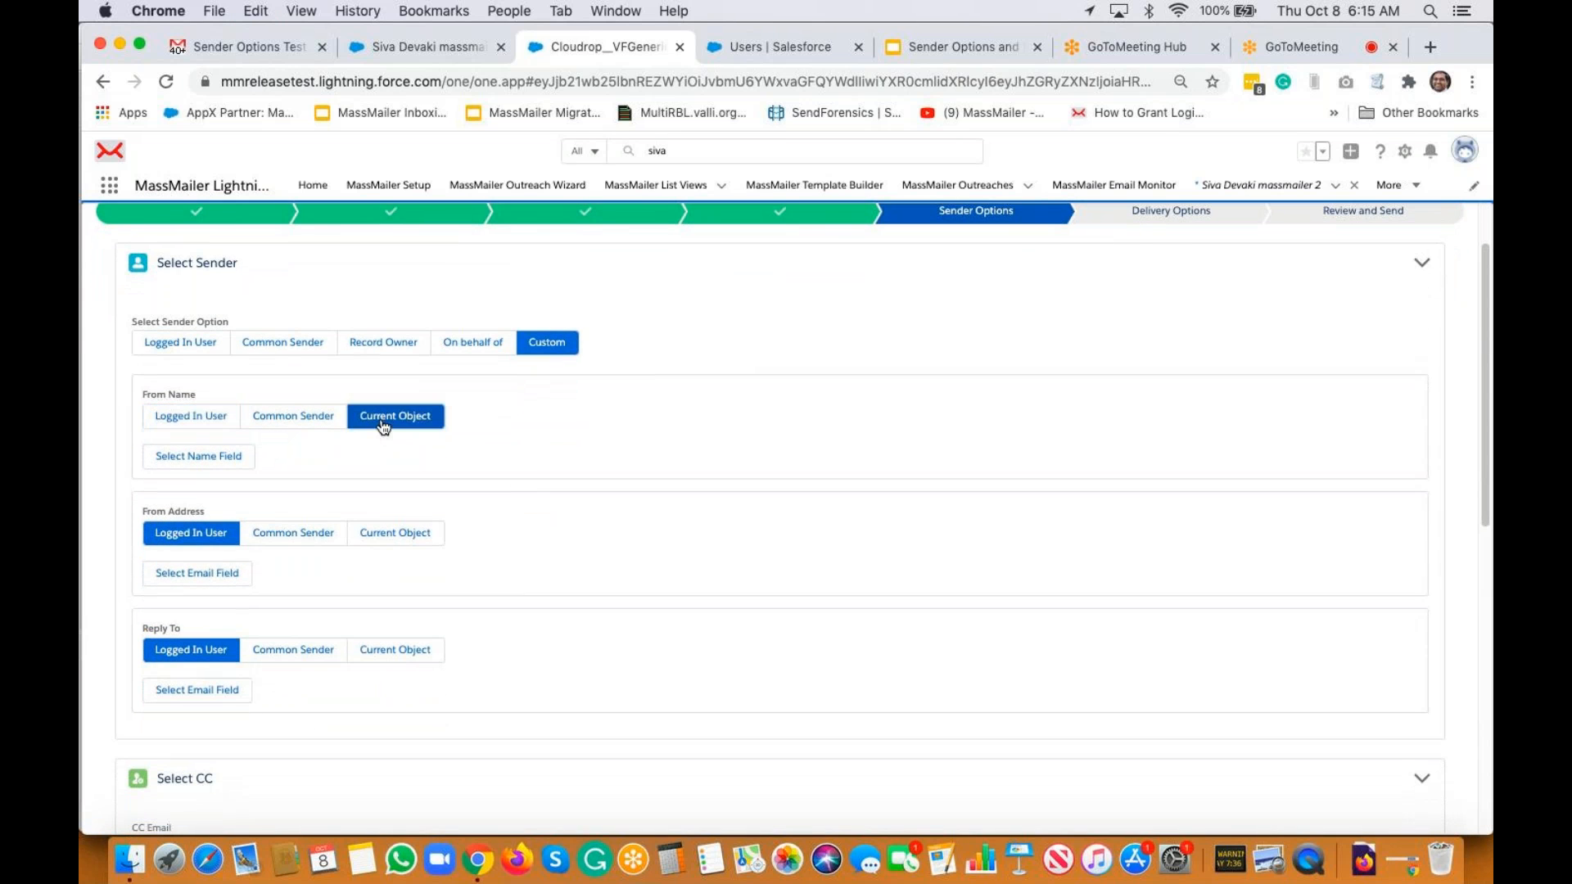
left_click(208, 459)
left_click(210, 398)
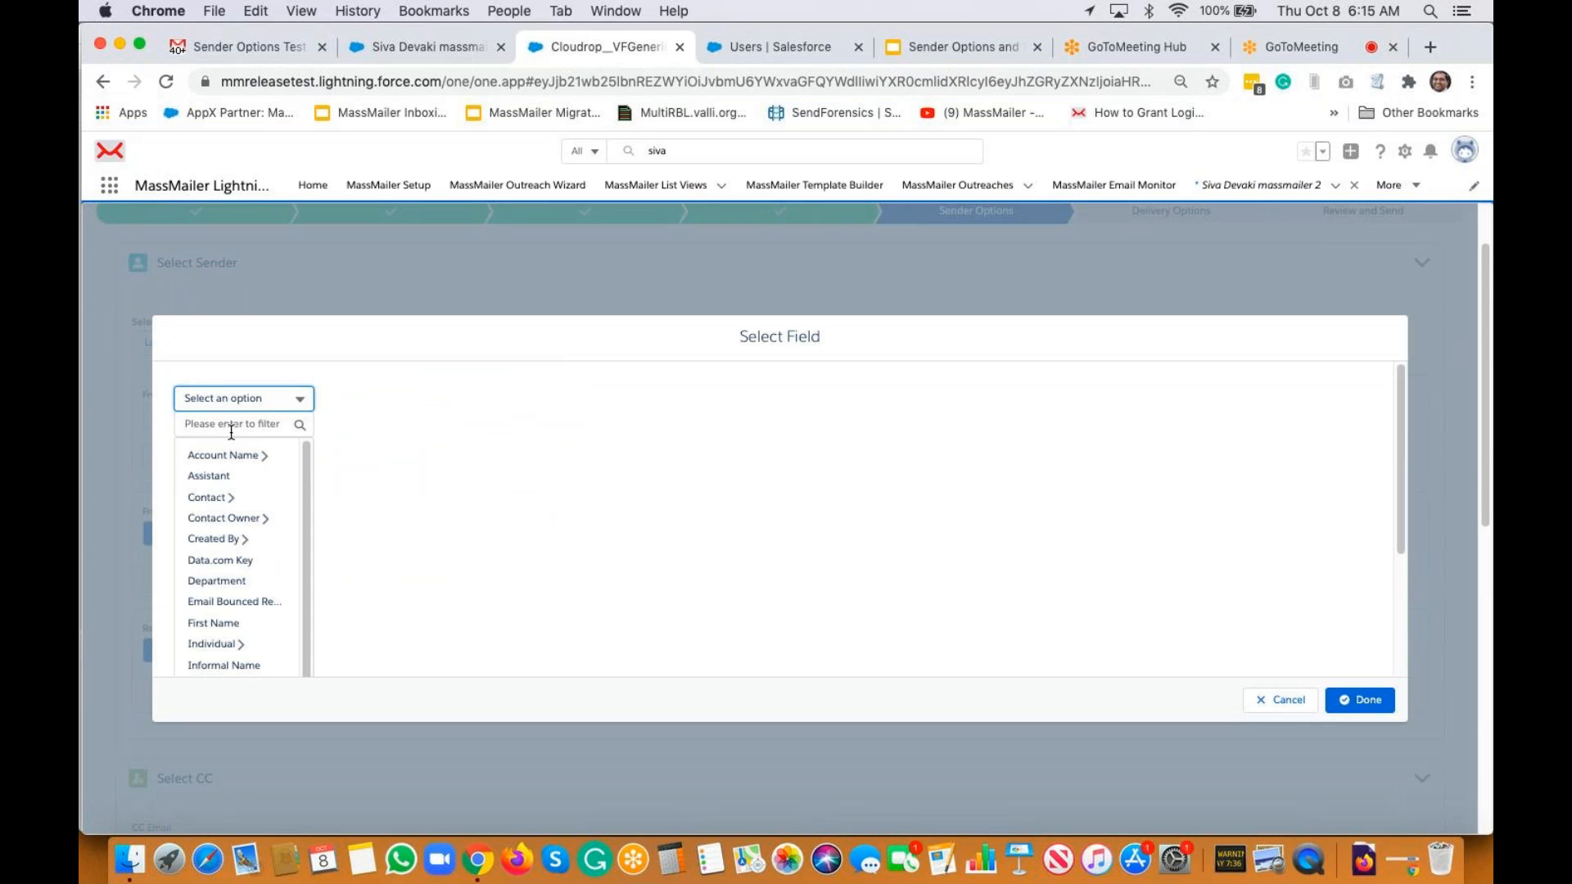
left_click(230, 424)
type("sen")
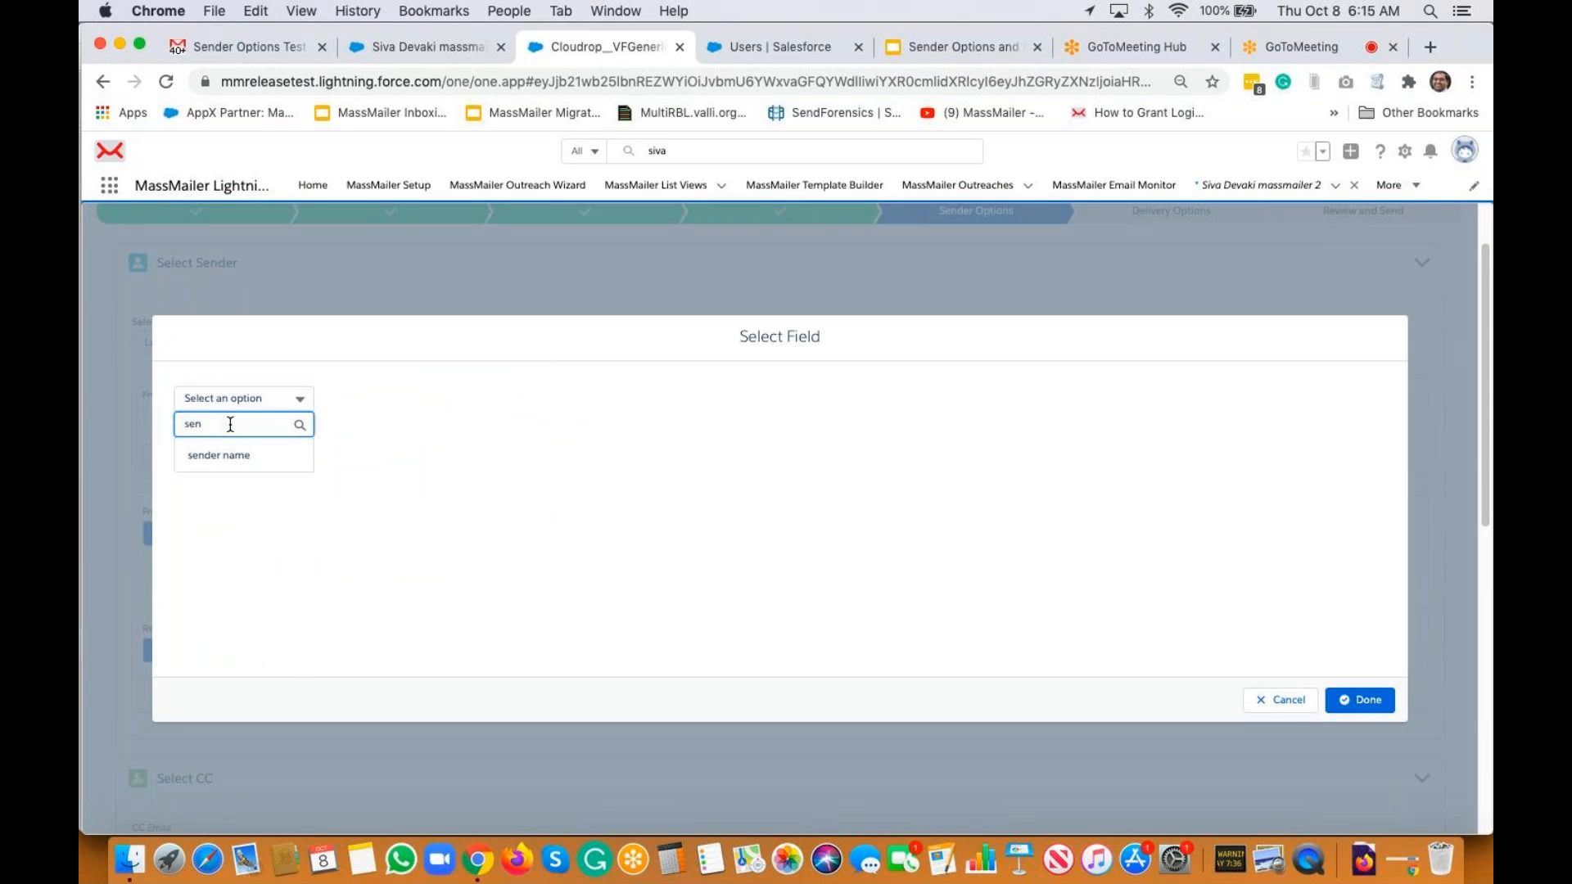
left_click(233, 455)
left_click(1359, 704)
Take From Address from the record's sender email field
left_click(401, 522)
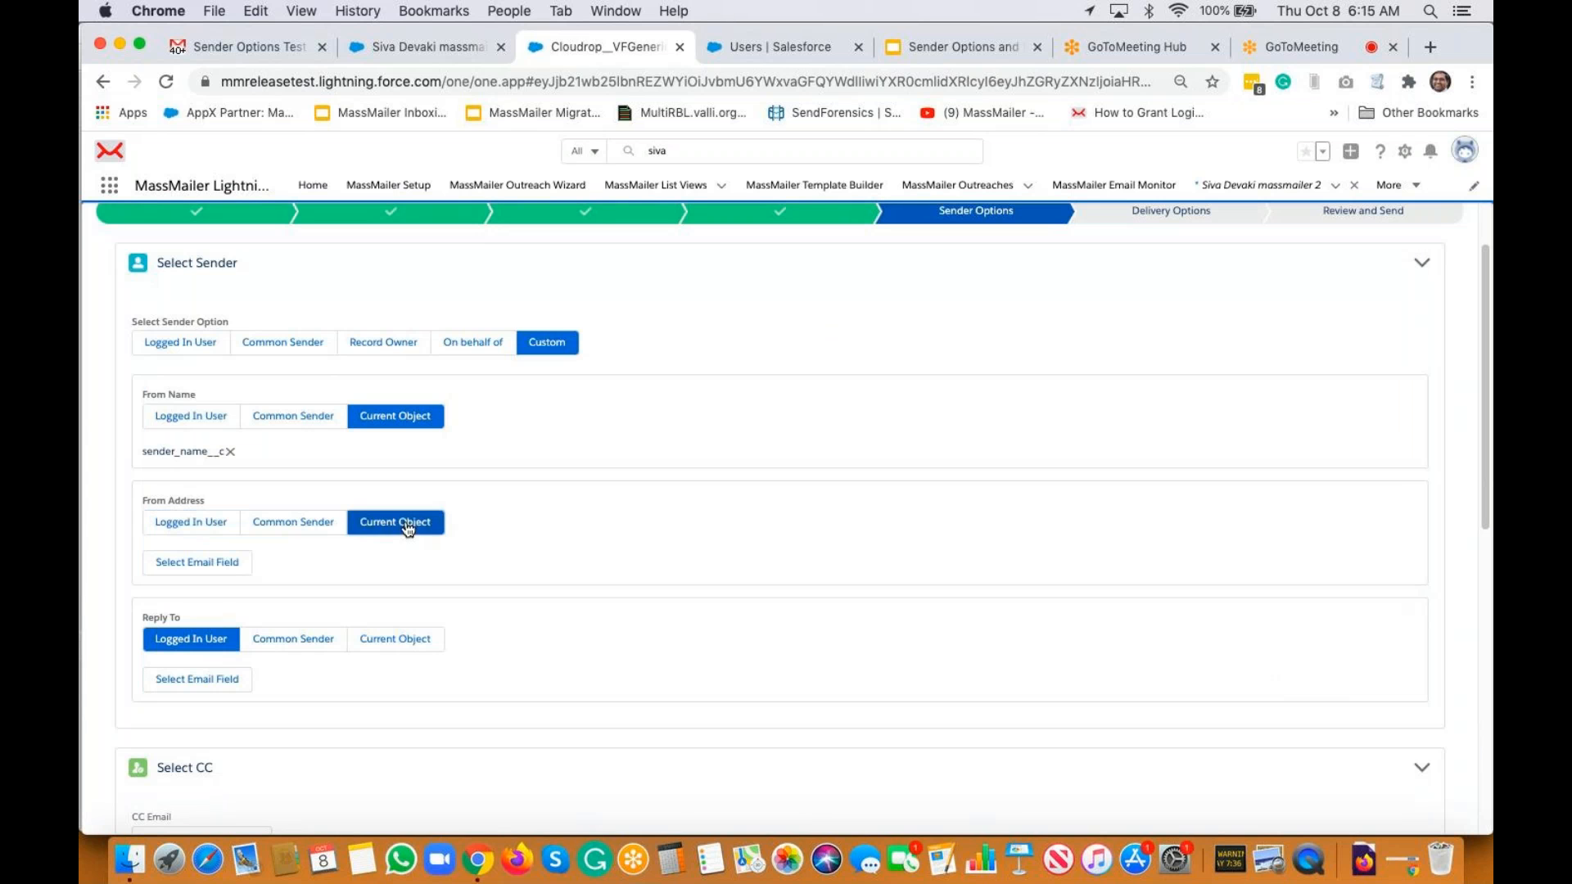
left_click(220, 565)
left_click(230, 397)
left_click(244, 424)
type("sen")
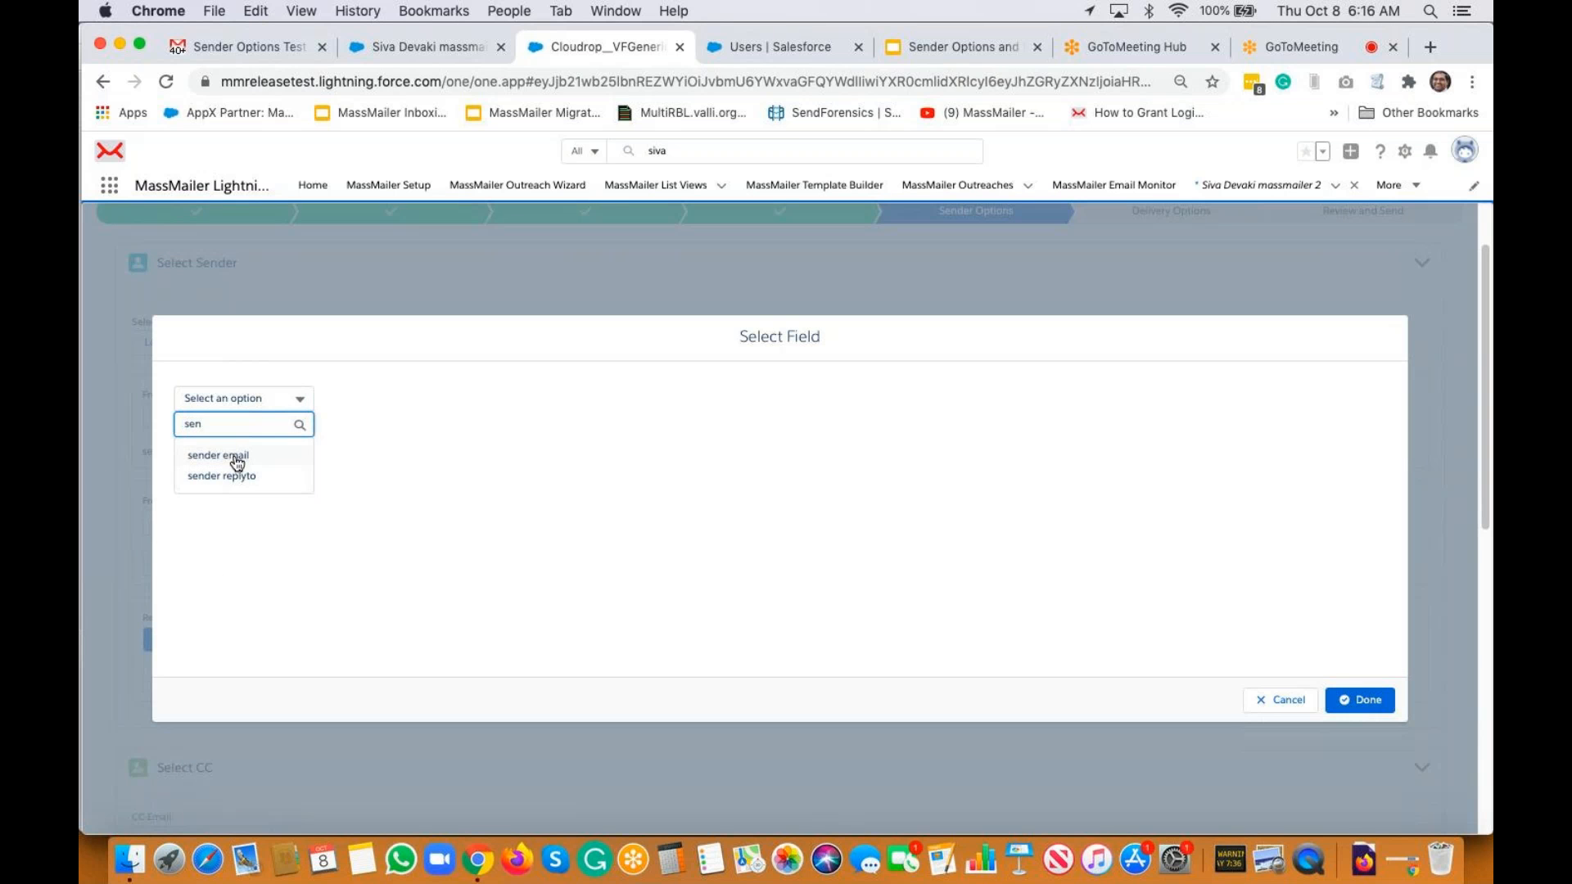
left_click(237, 460)
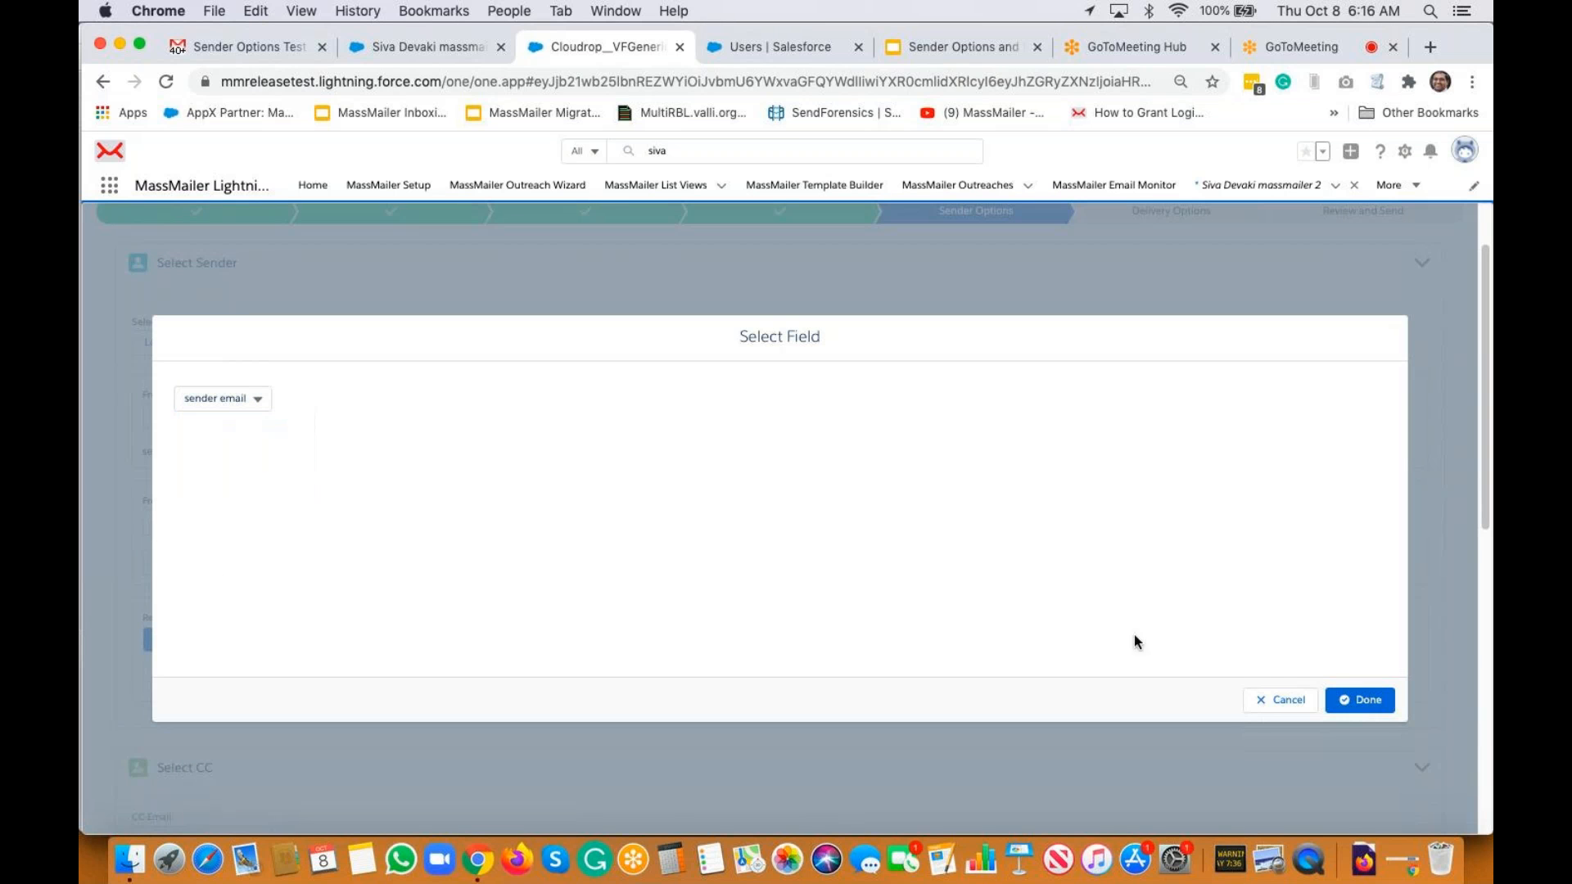
left_click(1365, 713)
Take Reply To from the record's sender replyto field
left_click(391, 632)
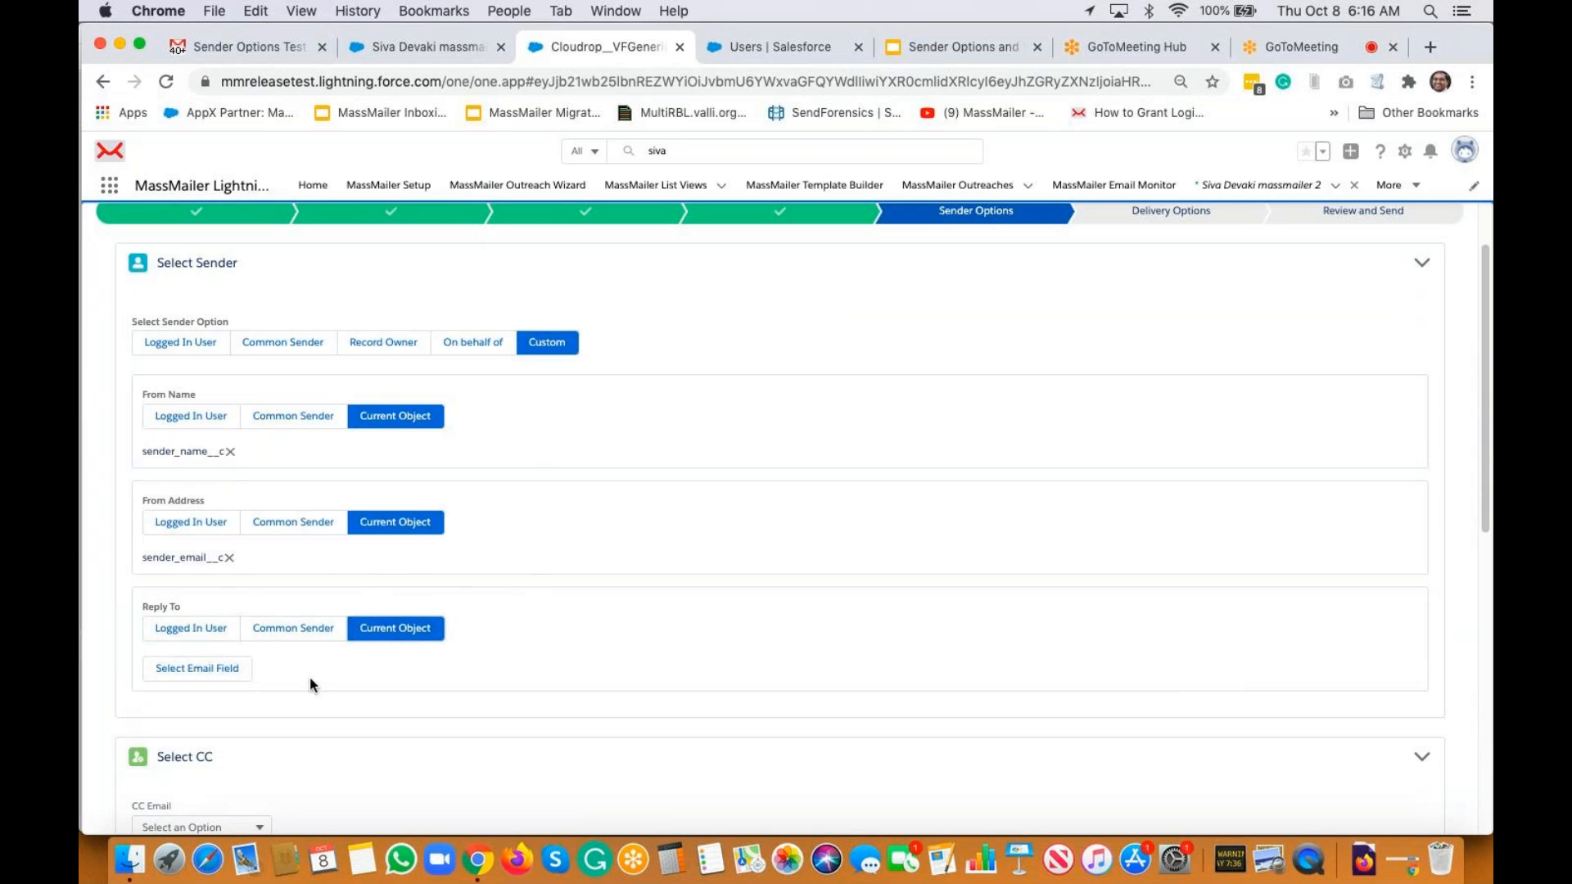
left_click(197, 670)
left_click(246, 398)
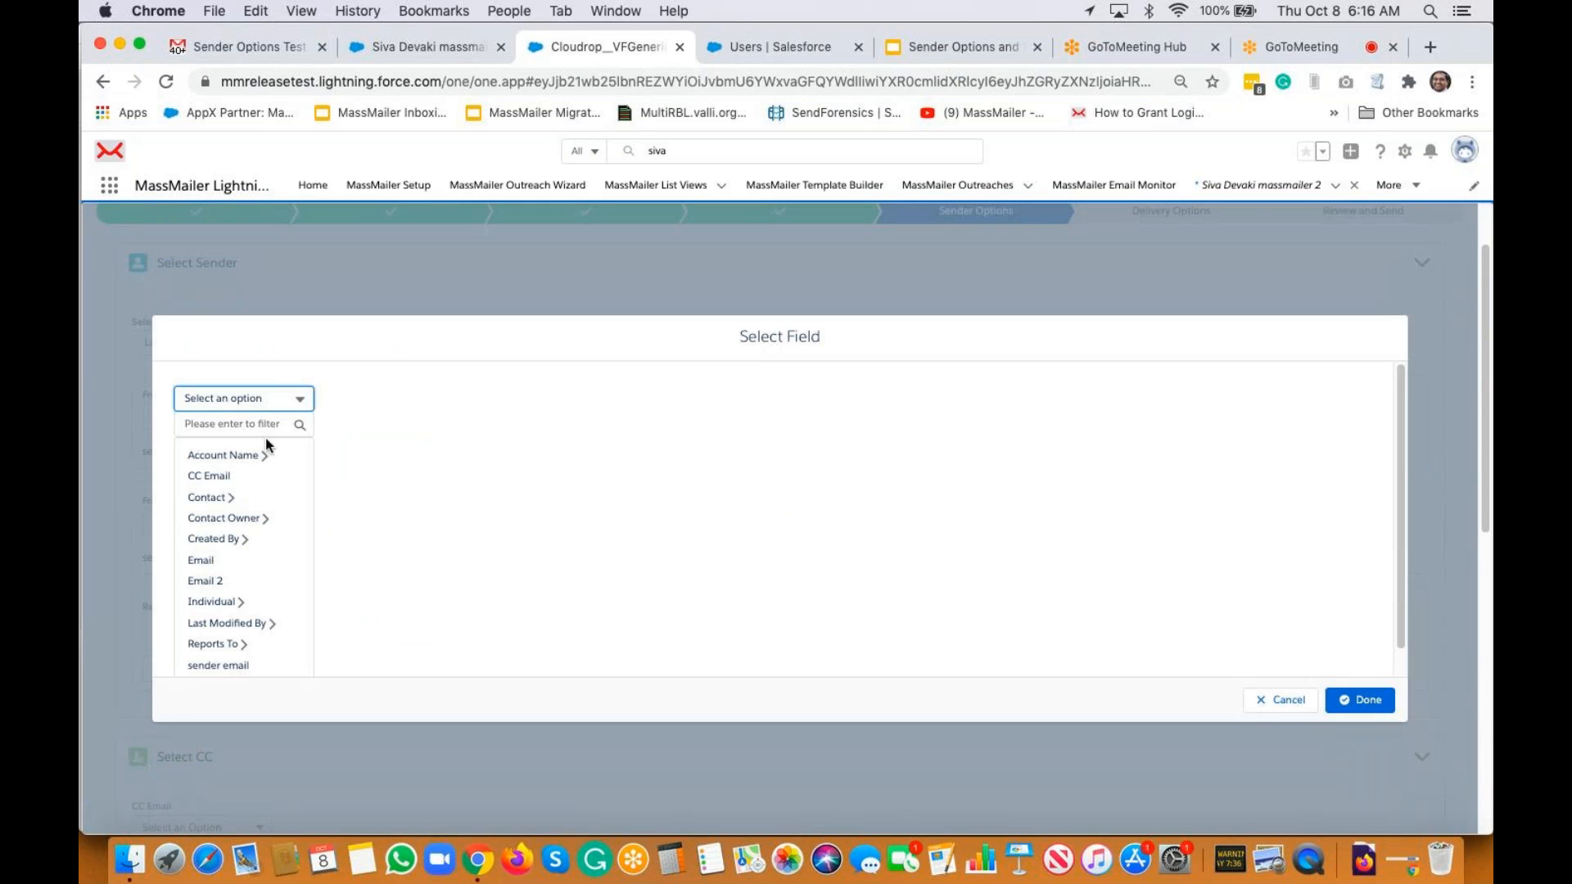
type("sen")
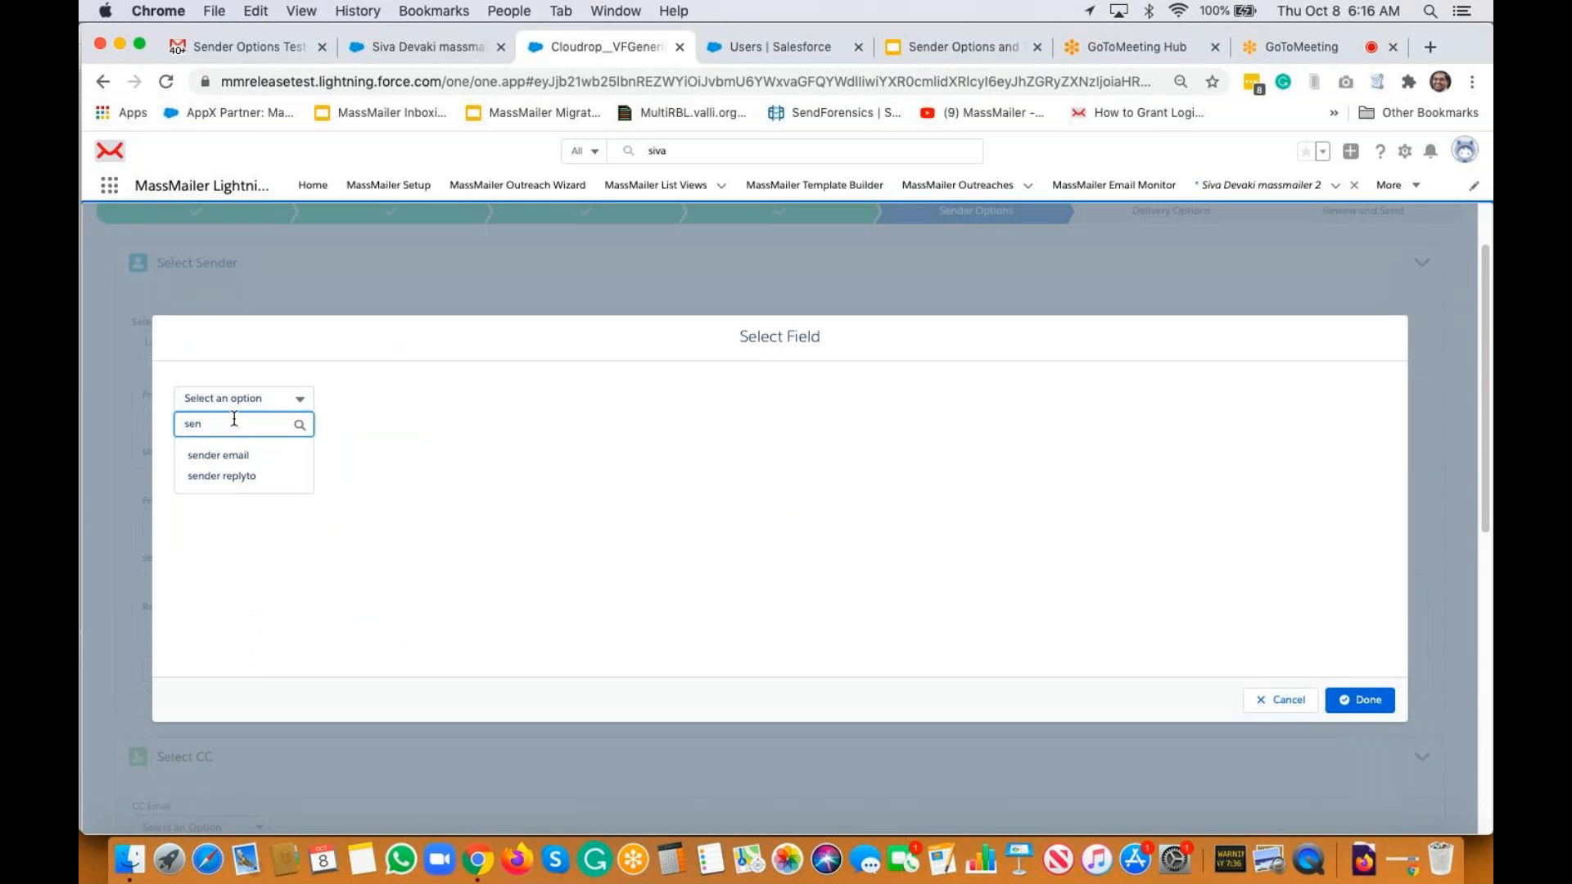
left_click(241, 478)
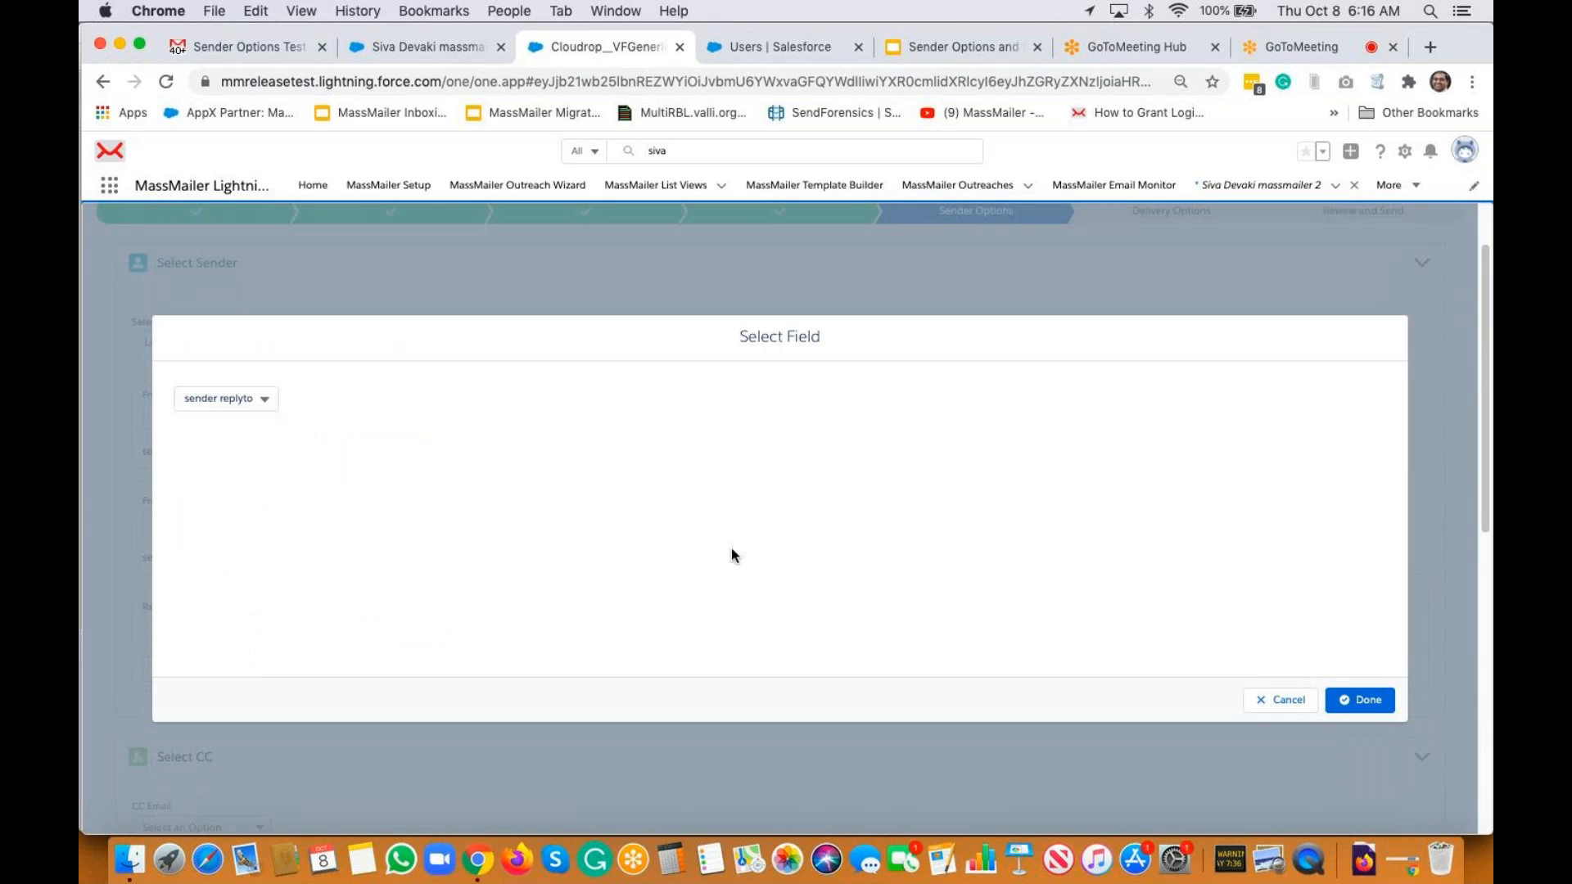
left_click(1359, 700)
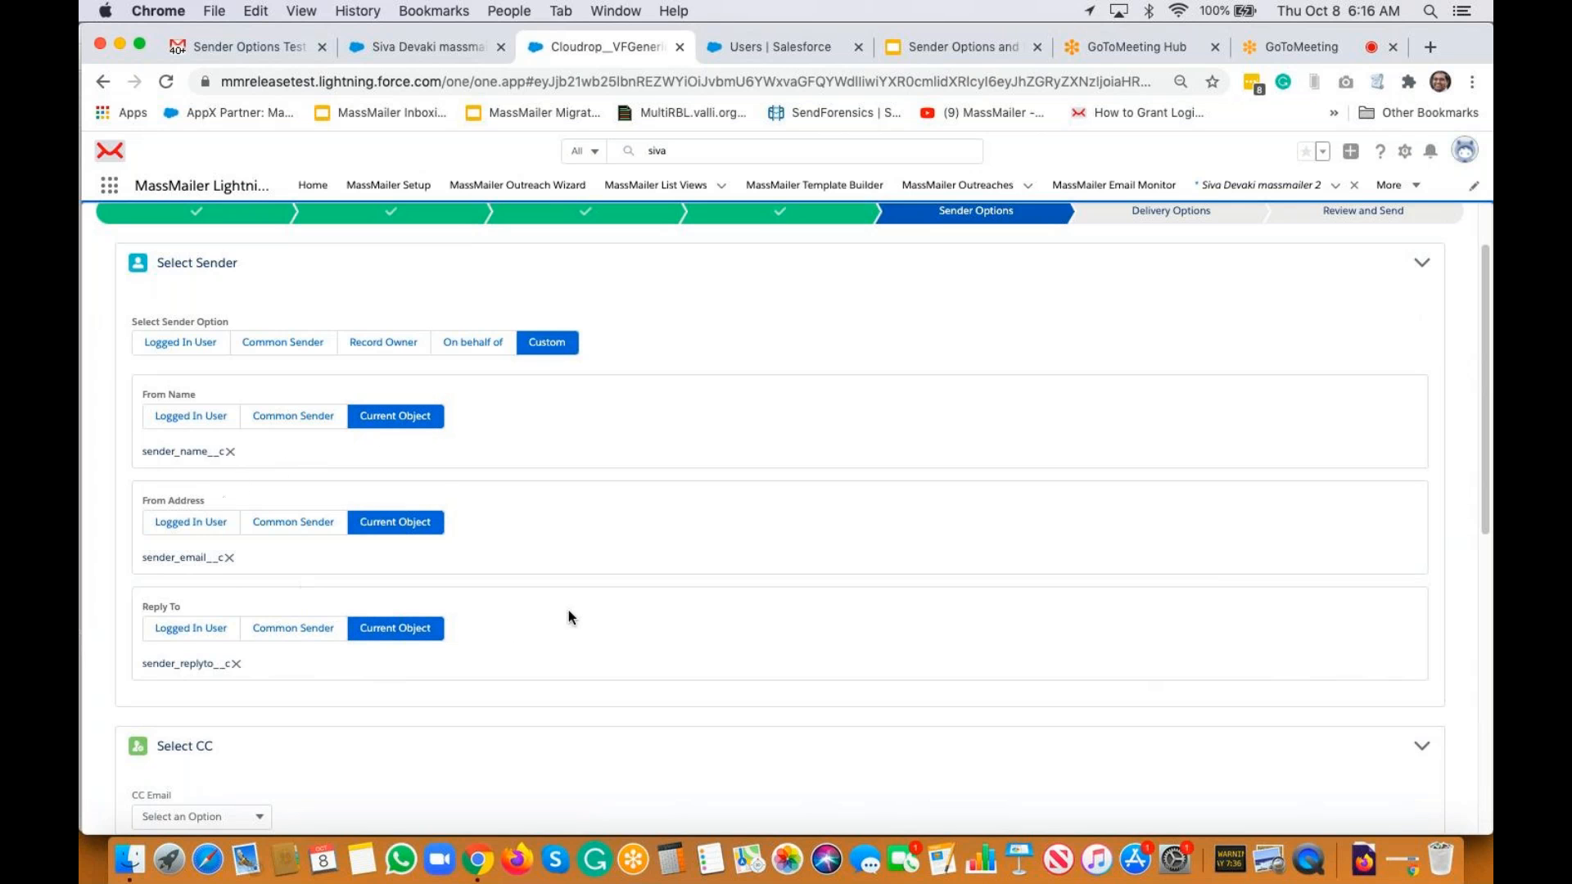
Advance through Delivery Options to the review and send step
scroll(573, 616, "down", 10)
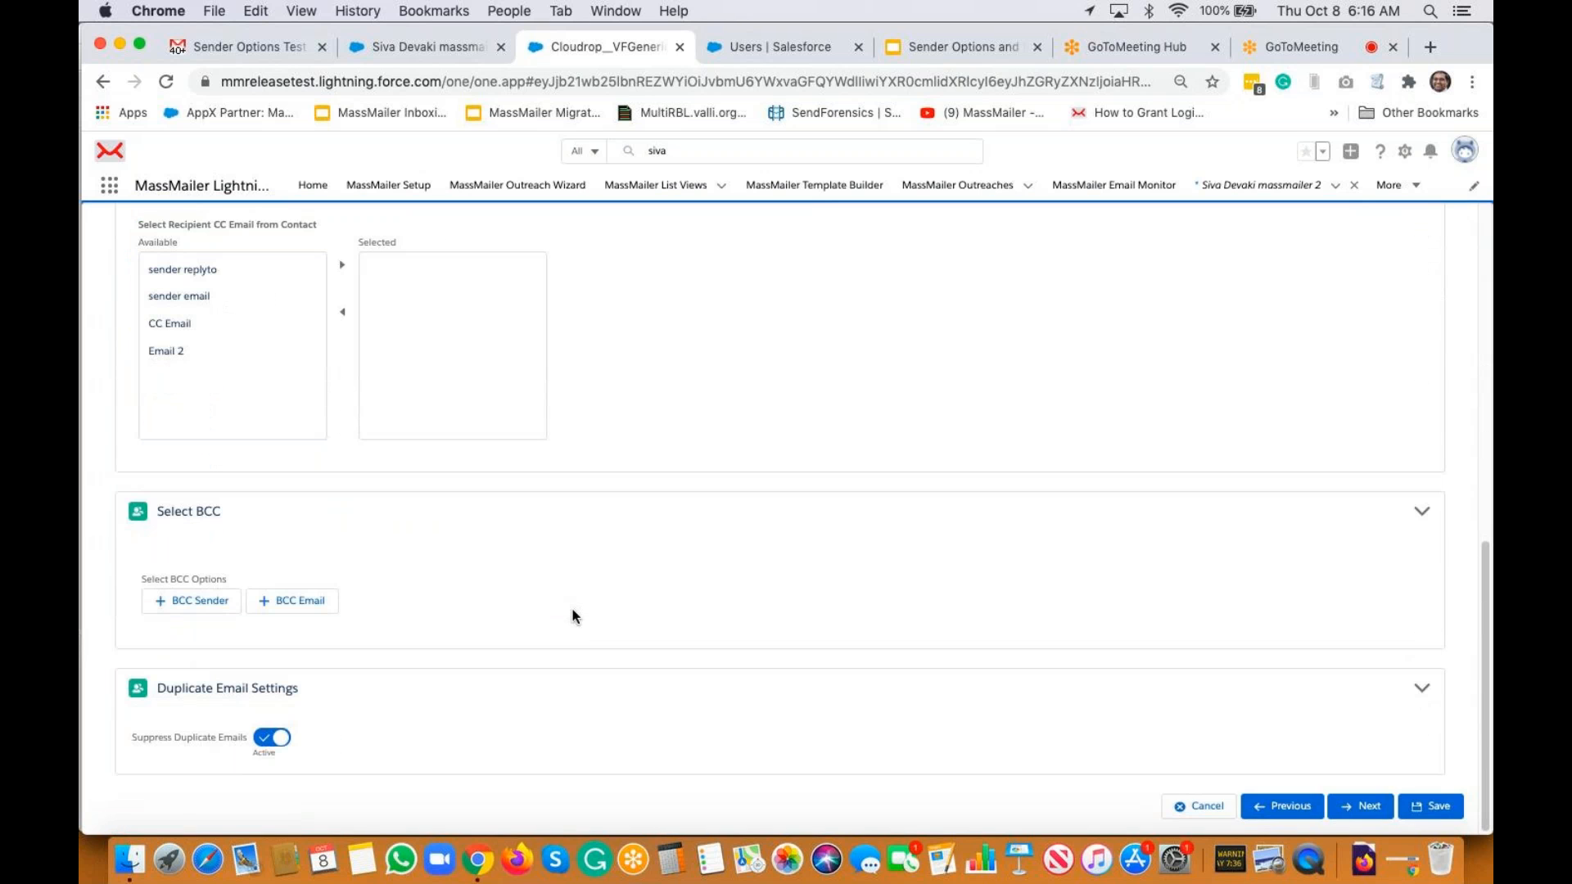
left_click(1359, 805)
scroll(1234, 447, "down", 8)
left_click(1361, 807)
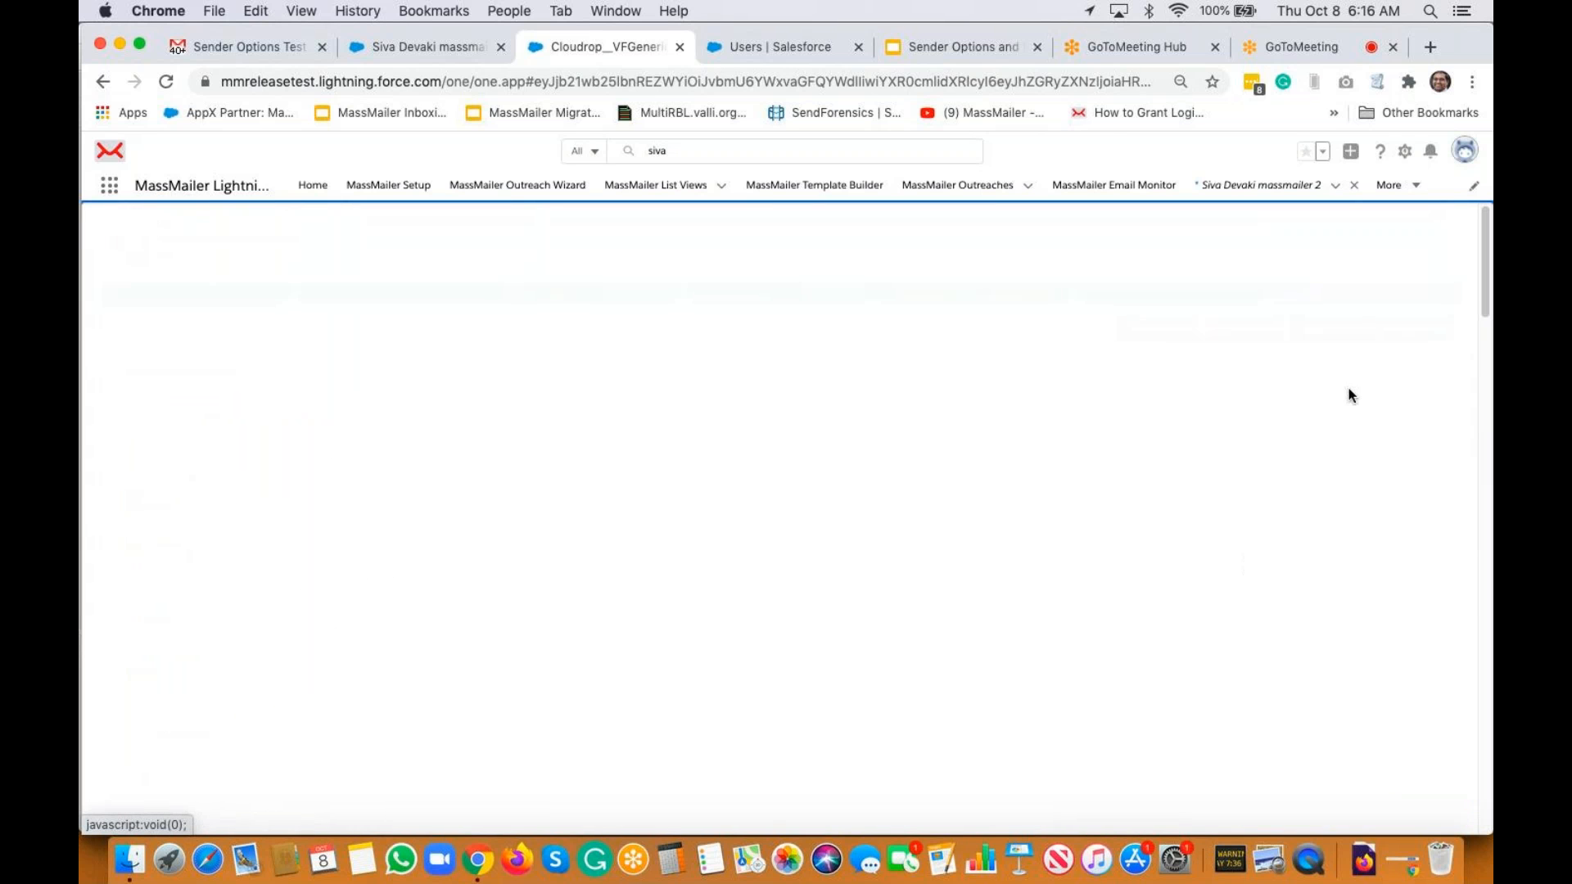
Finish and confirm the outreach, then copy the record's subject 'sender options - custom field on the object'
left_click(1426, 330)
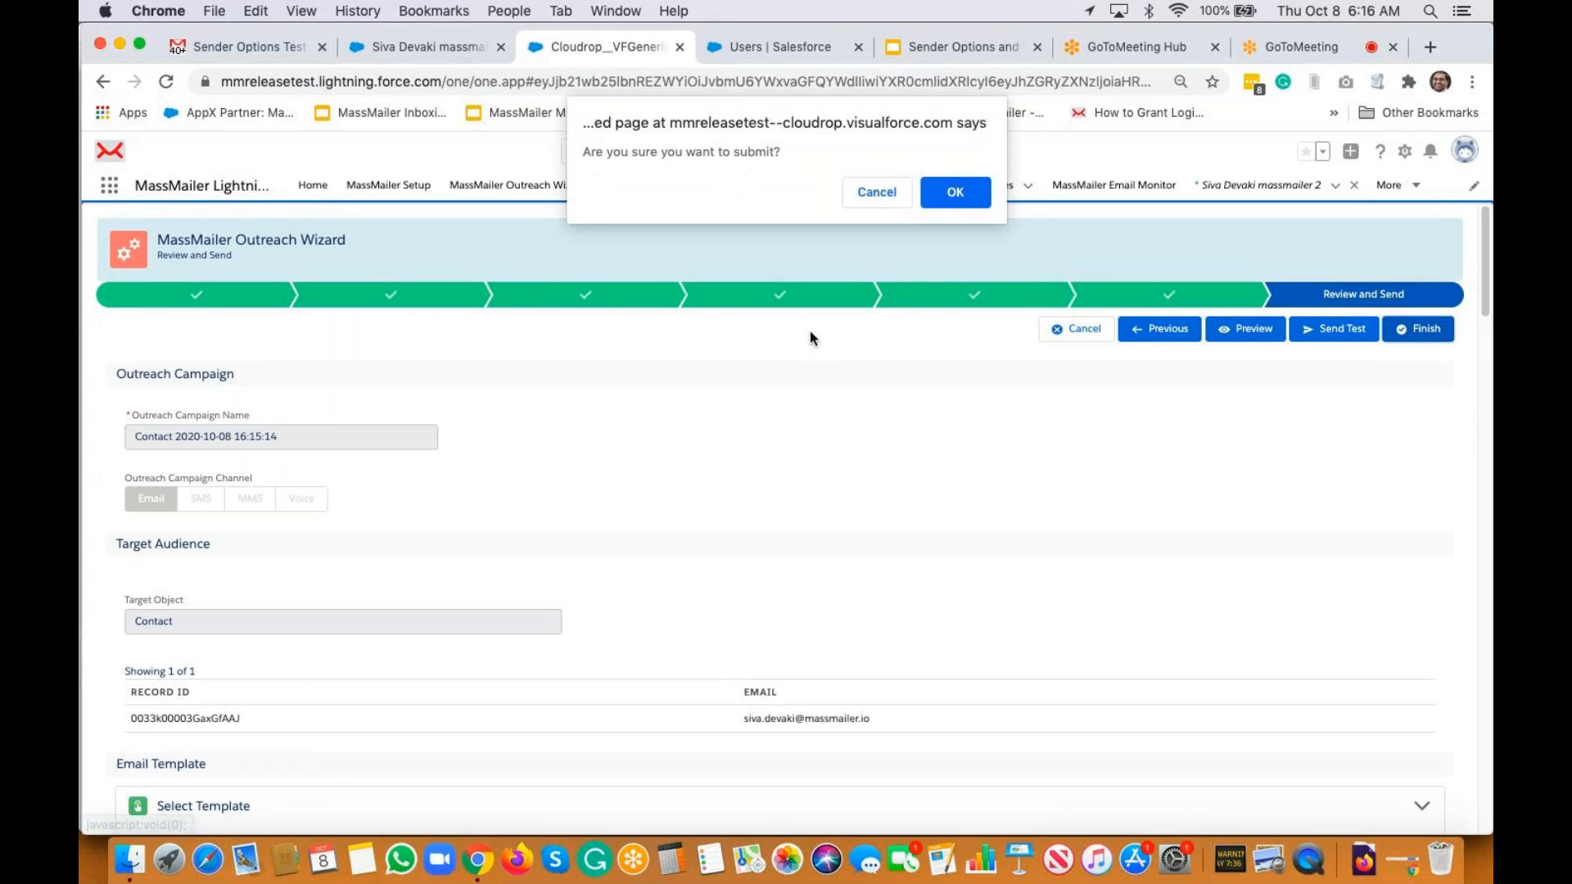
left_click(948, 195)
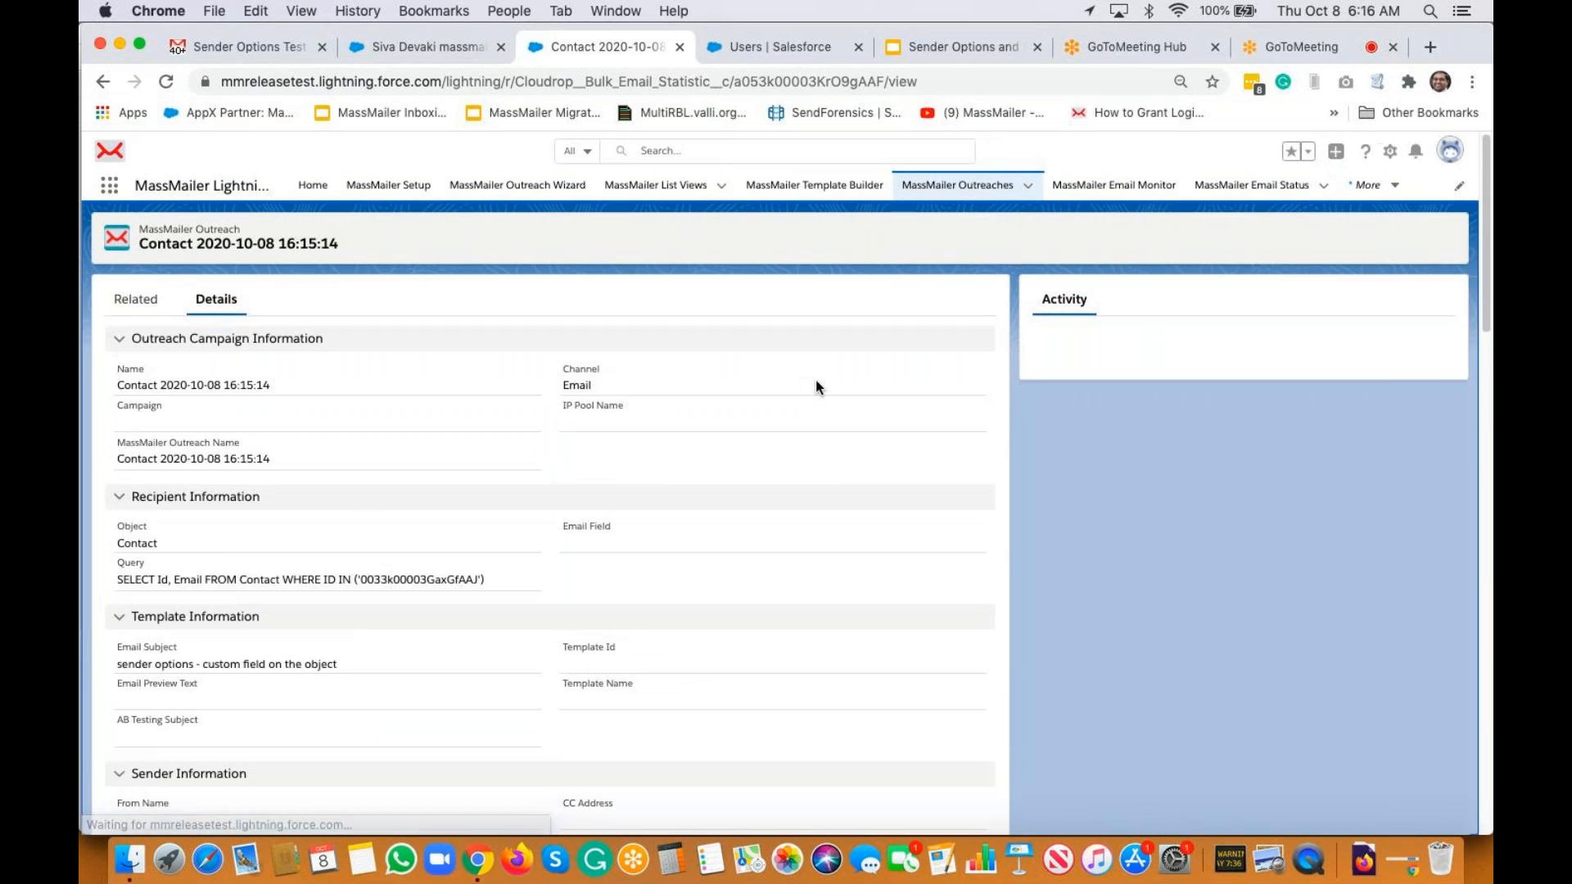
left_click_drag(152, 664, 128, 665)
key("shift+super+Right")
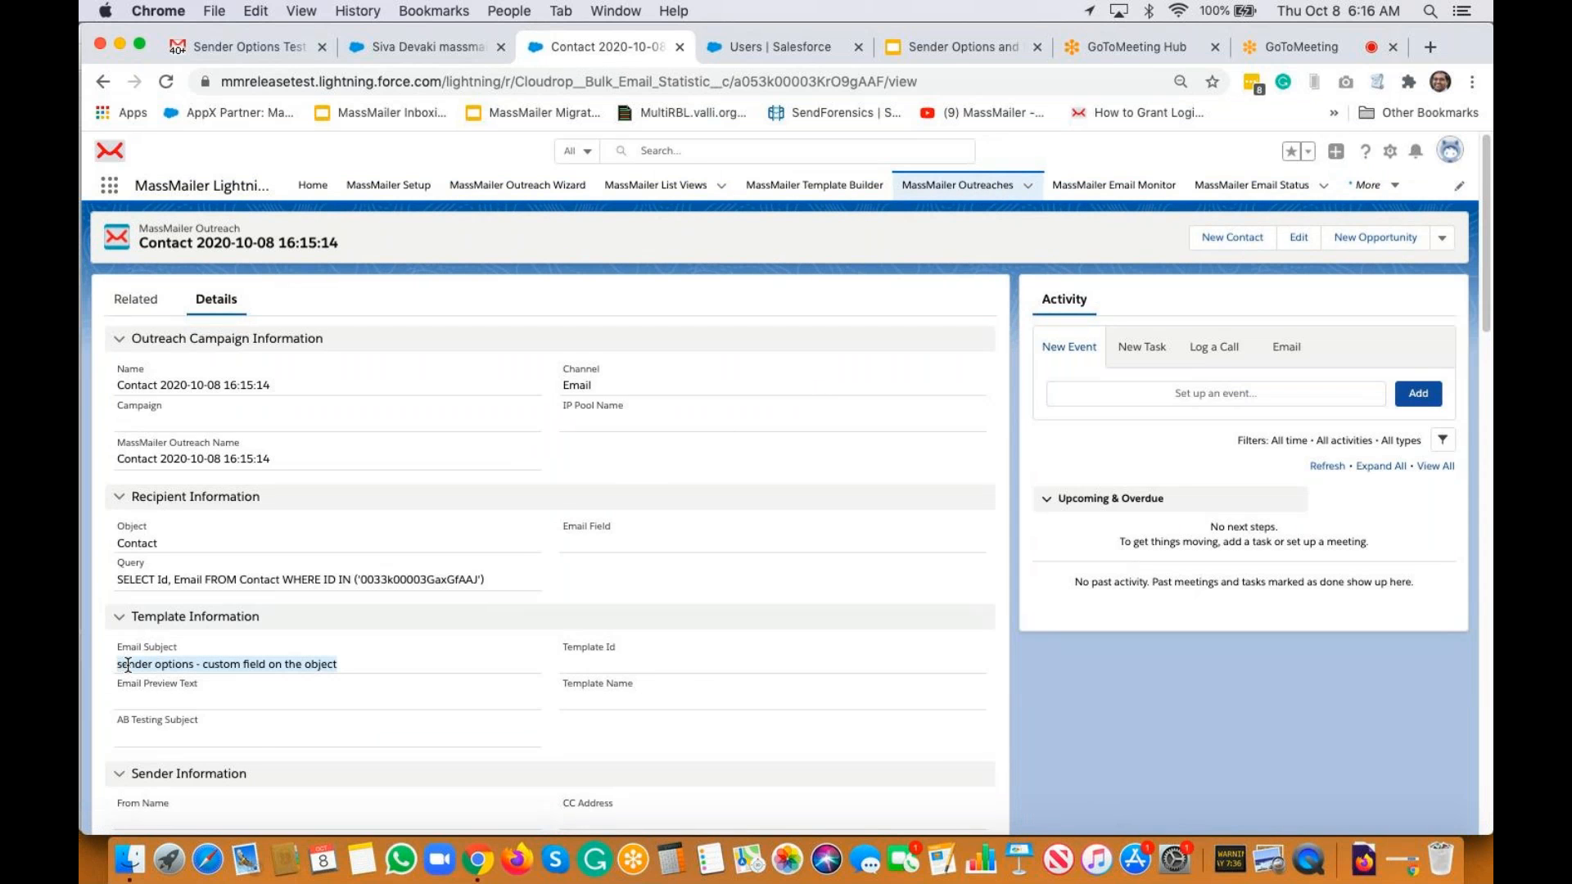
key("super+c")
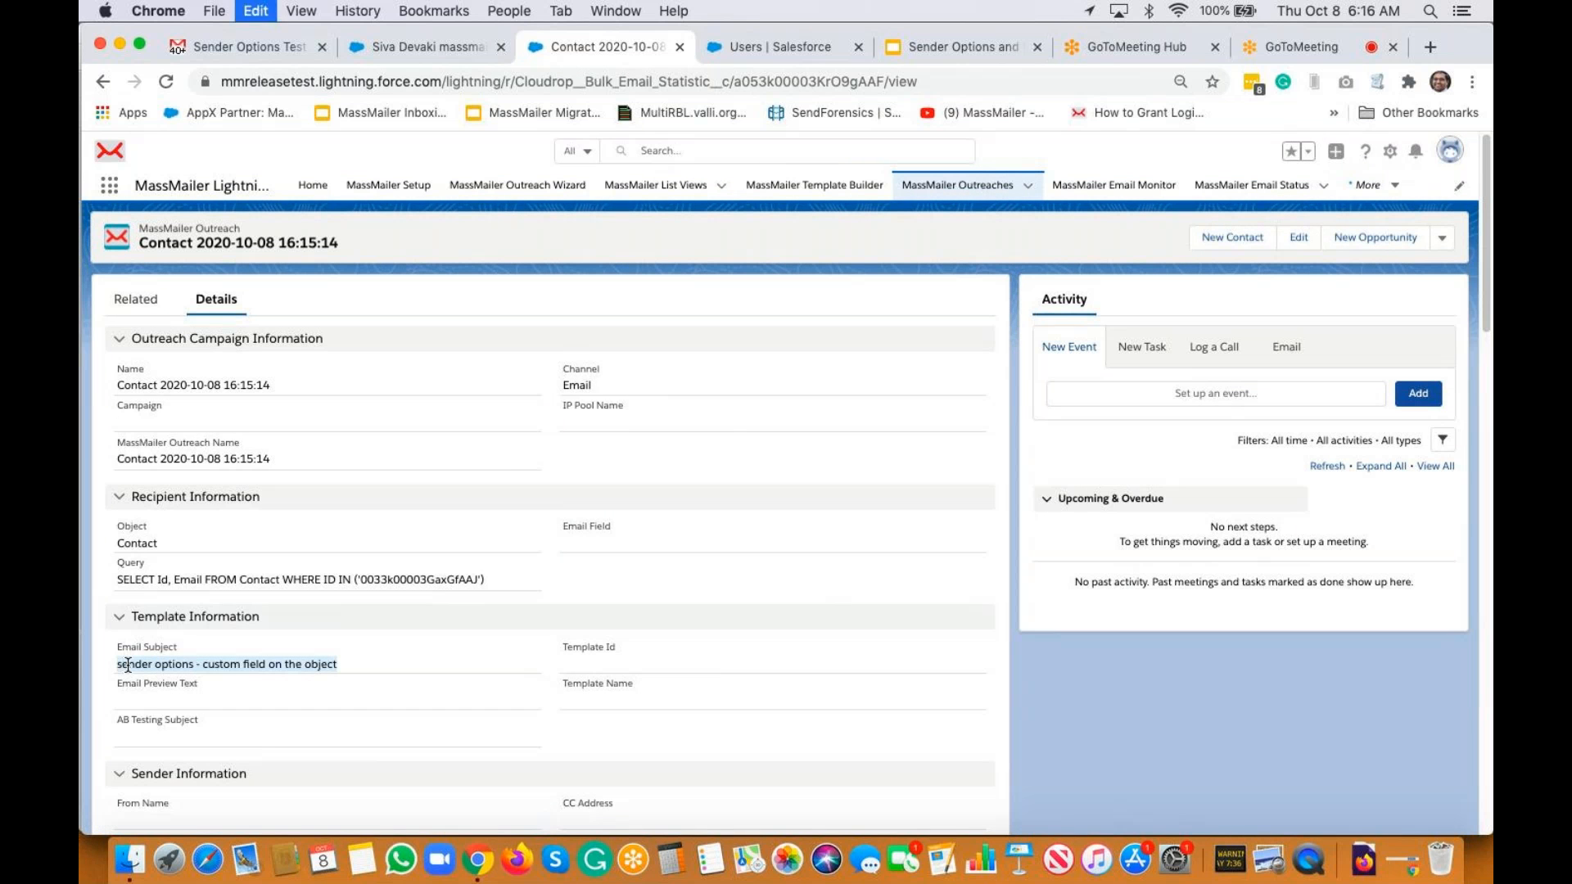
left_click(244, 49)
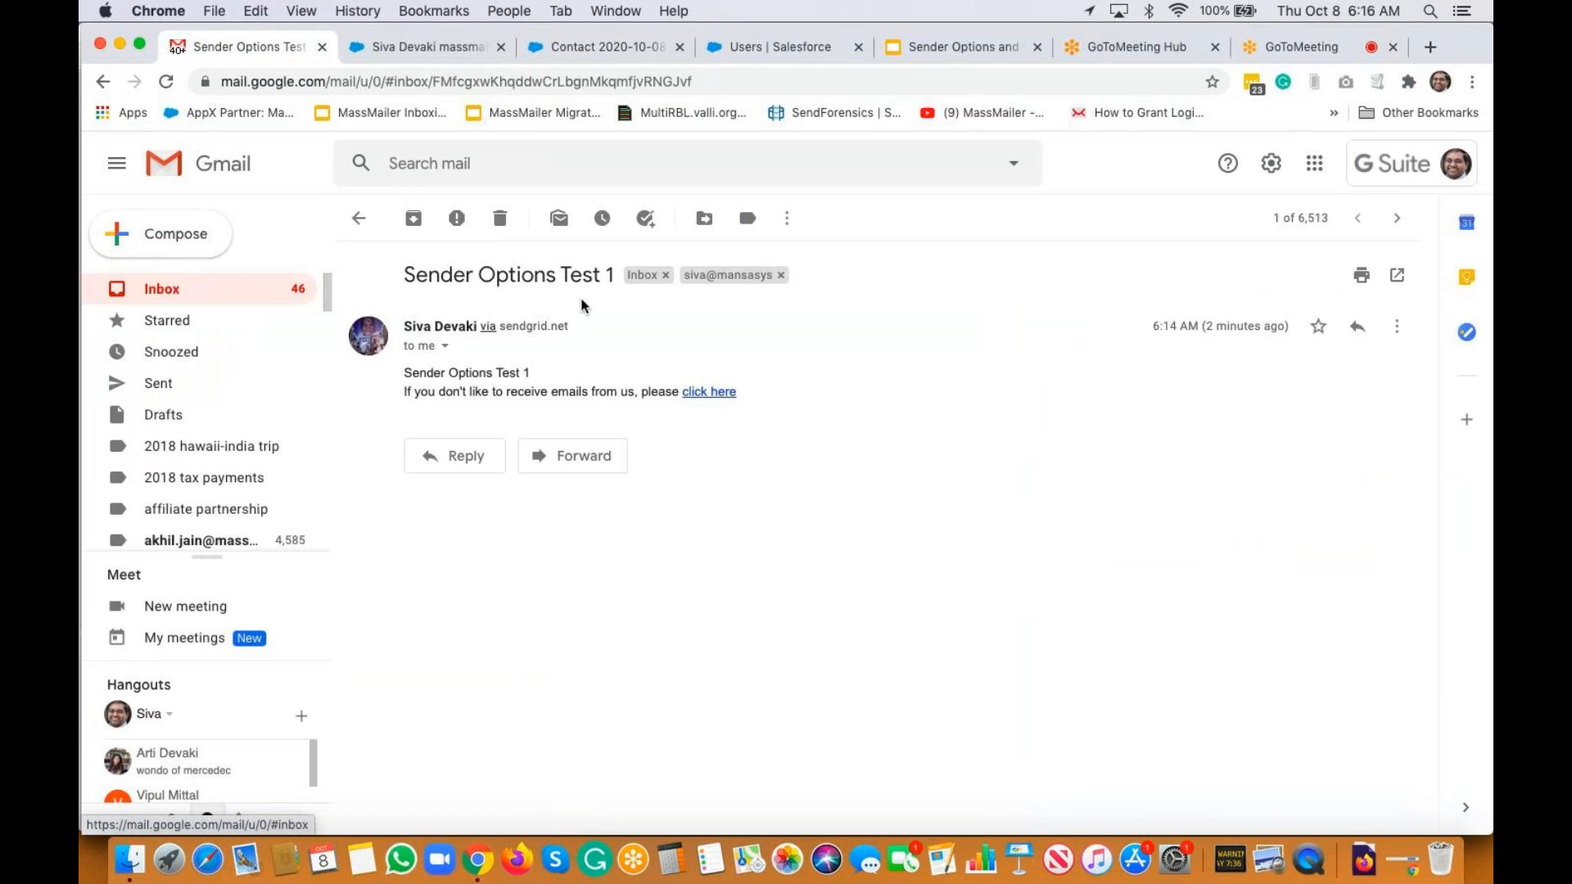
Open the received 'sender options - custom field on the object' email in Gmail Updates and inspect its sender and reply-to details
left_click(1087, 272)
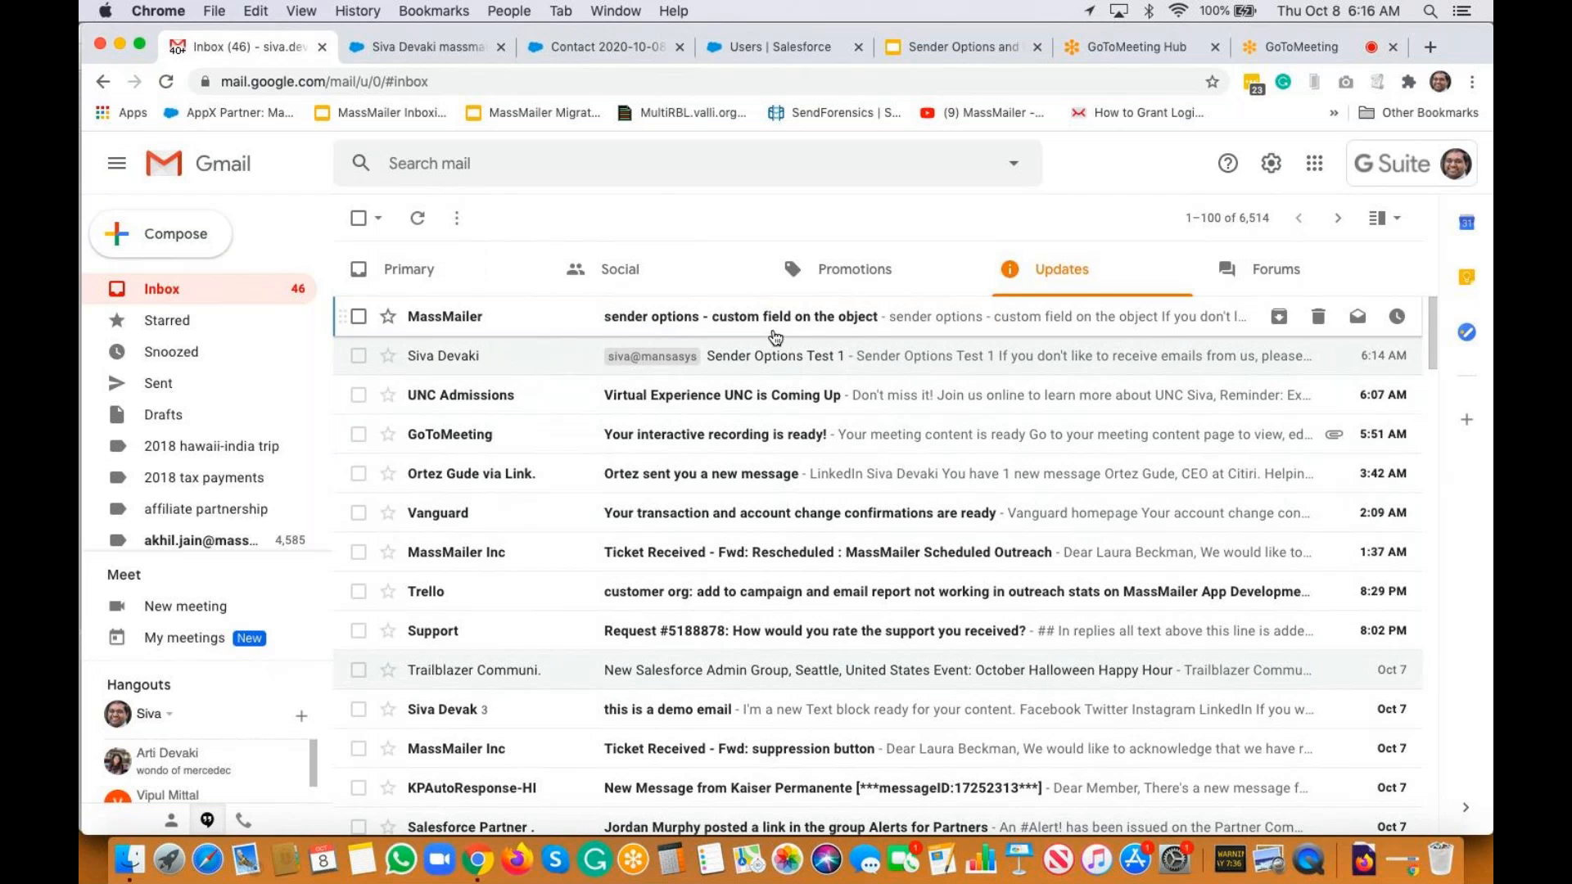
left_click(818, 331)
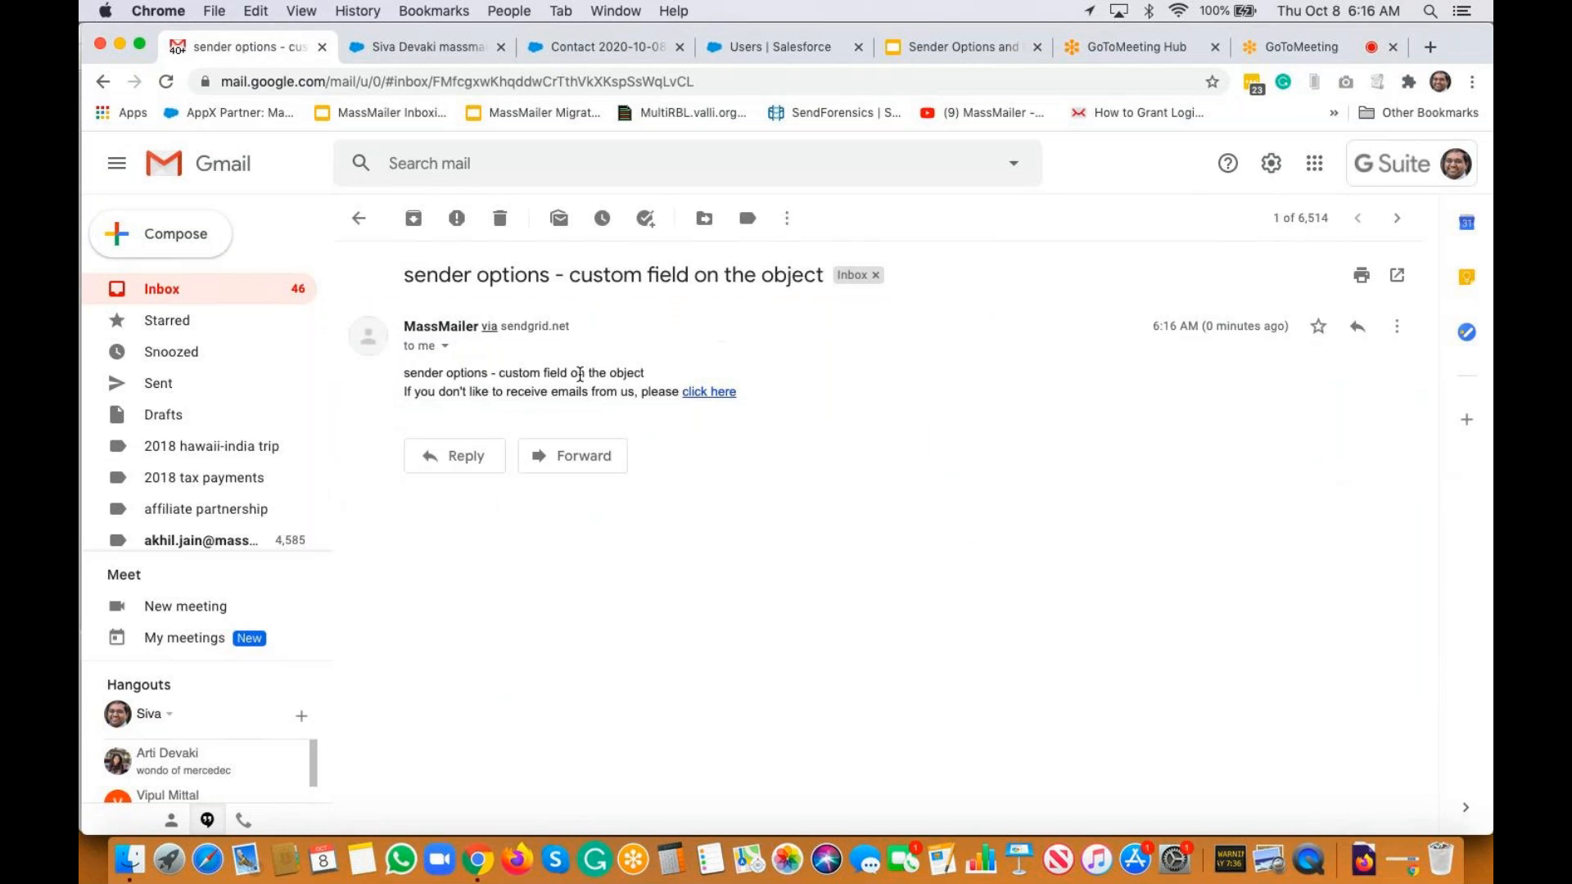
left_click(446, 348)
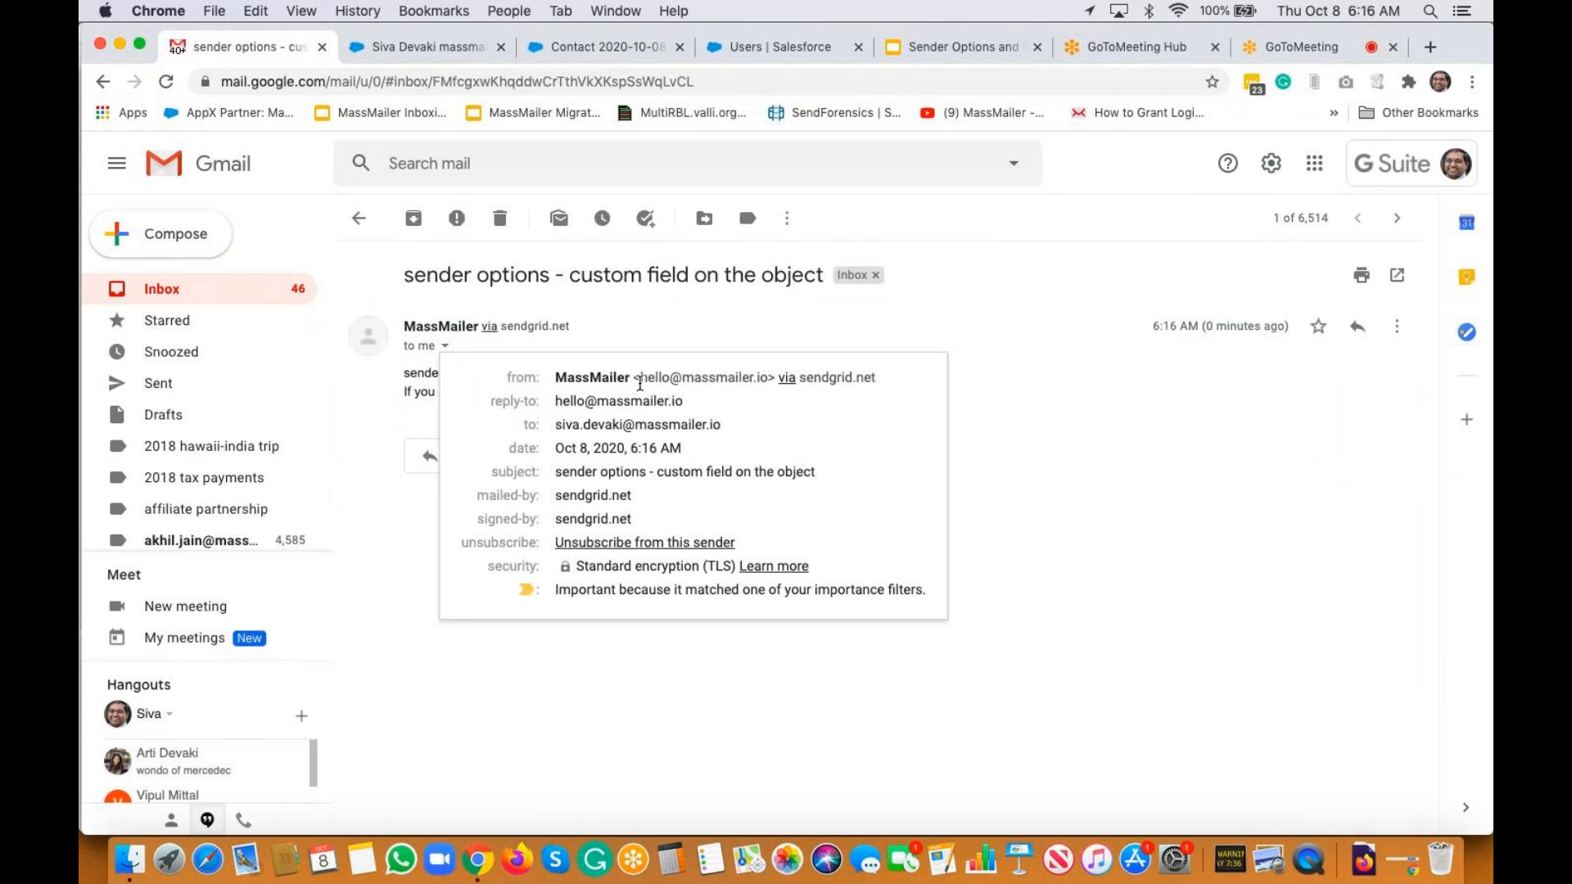
left_click_drag(560, 375, 712, 390)
left_click(712, 391)
left_click(420, 46)
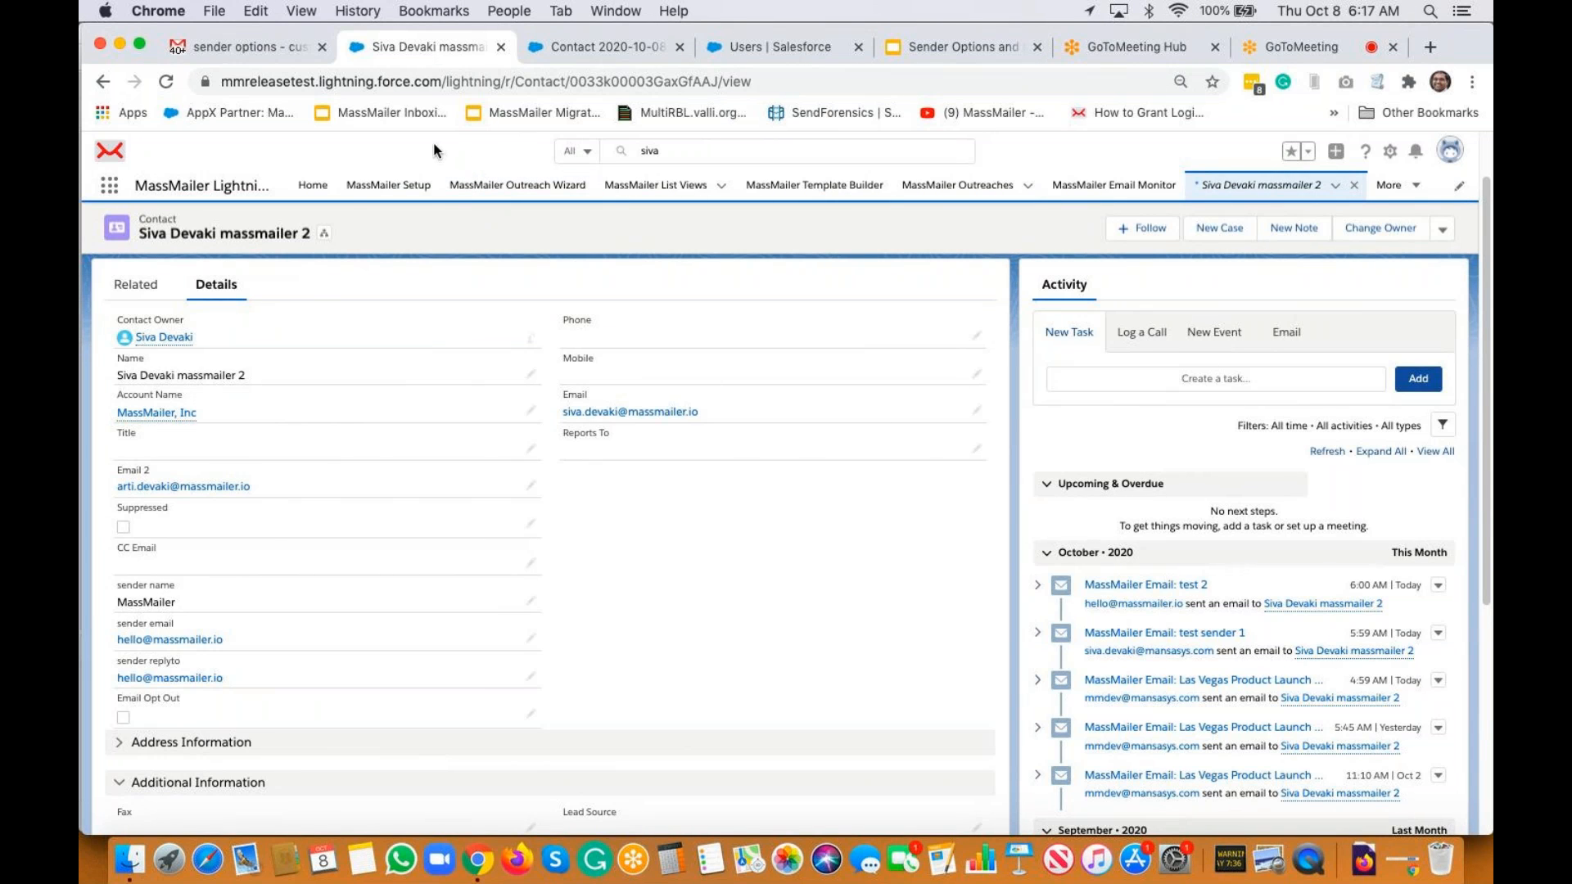
Go to MassMailer Setup > Email Settings > Sender Settings to view the seven Common Senders
left_click(392, 190)
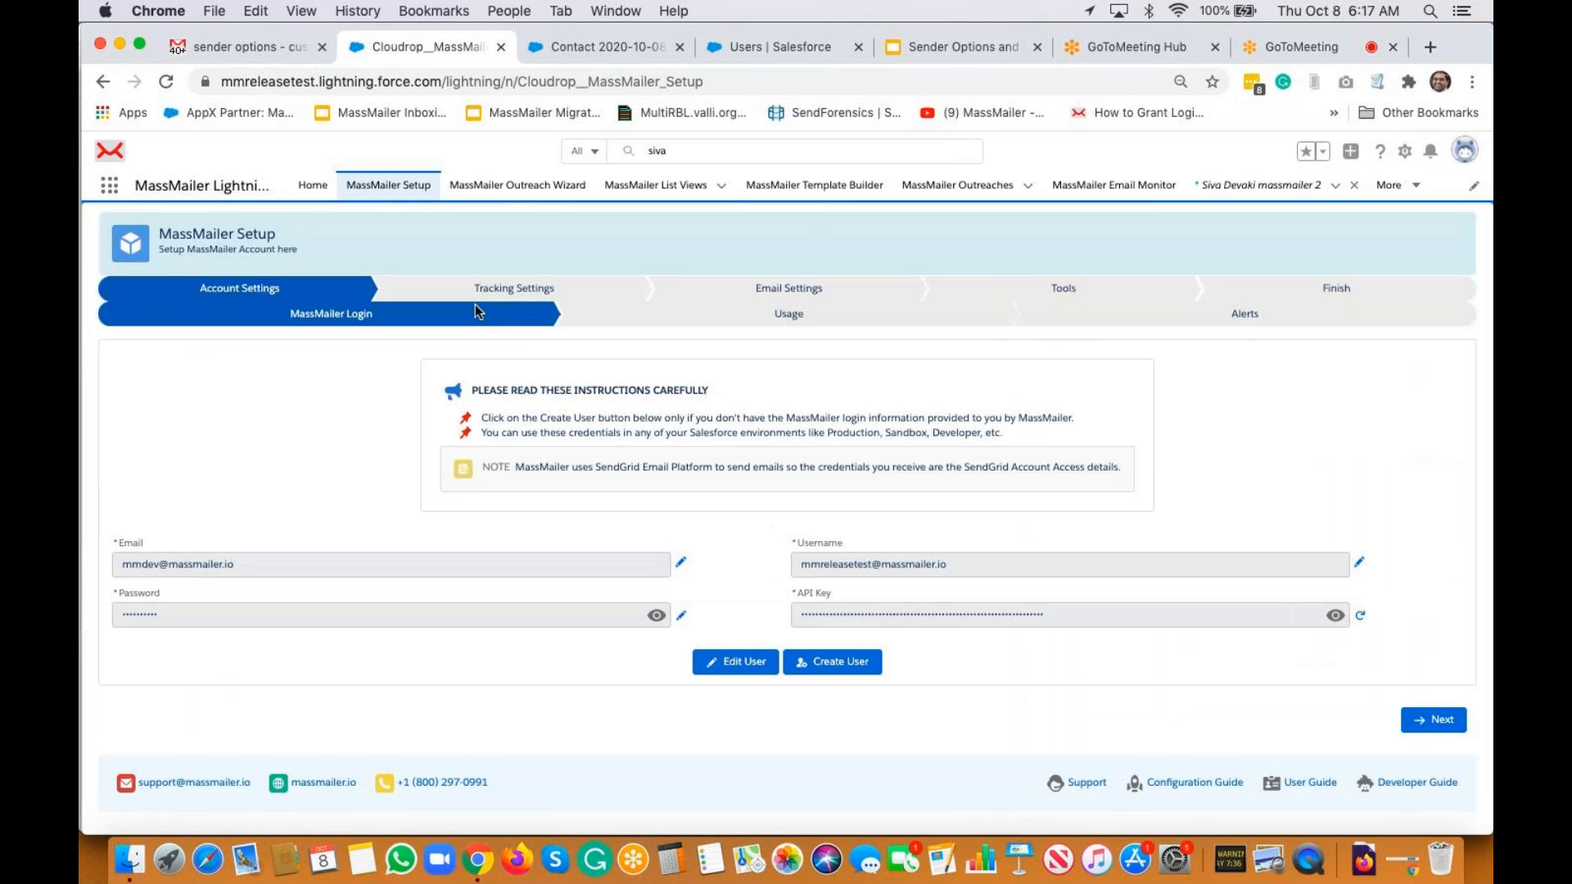
left_click(879, 298)
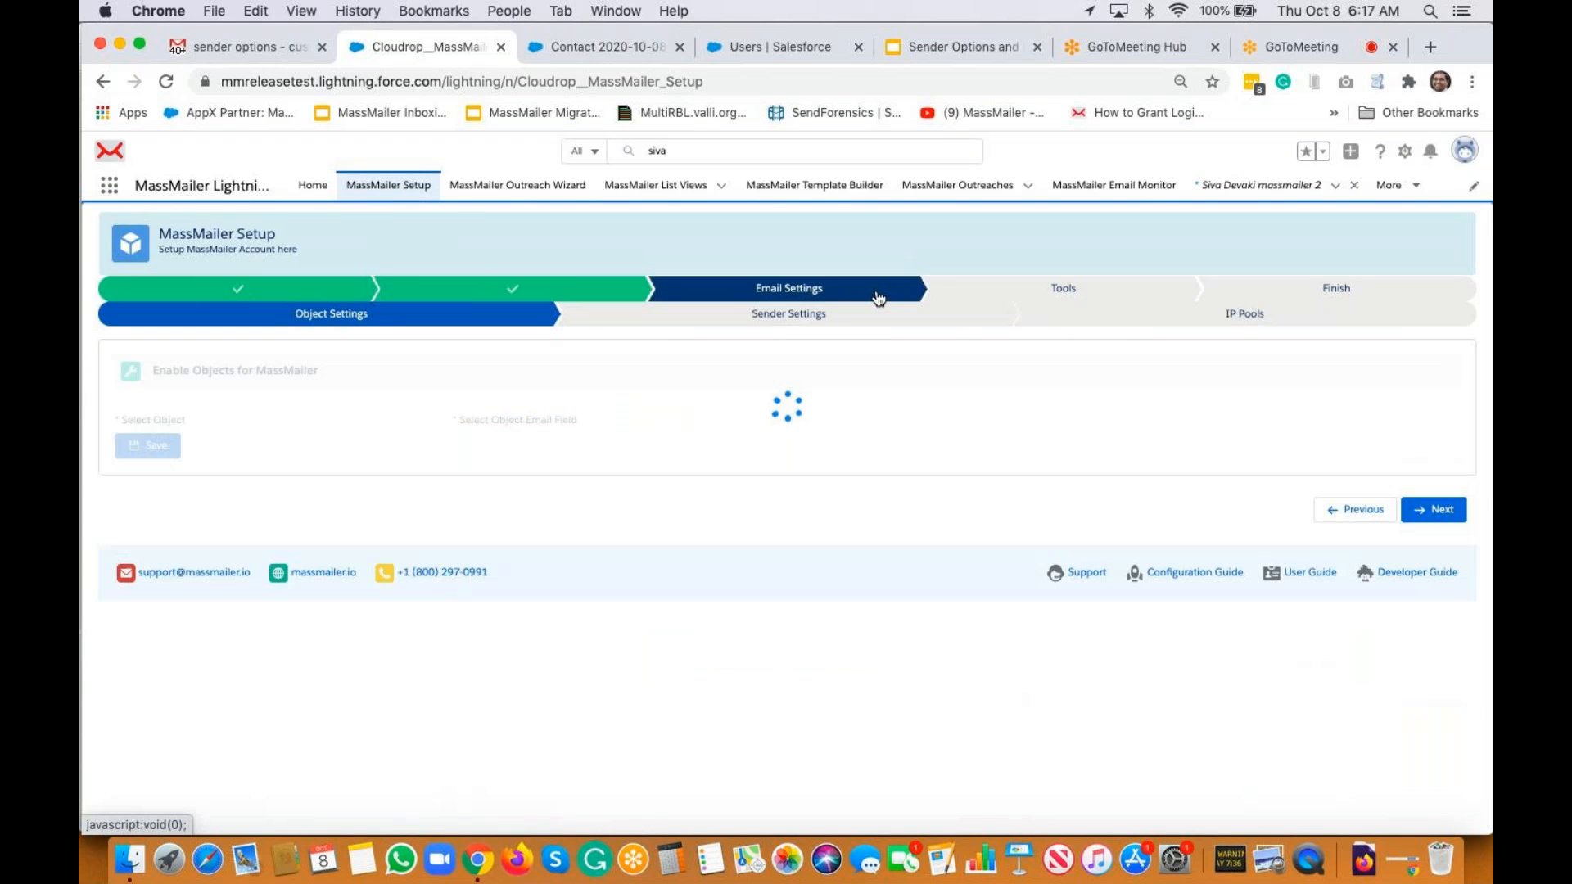
left_click(830, 319)
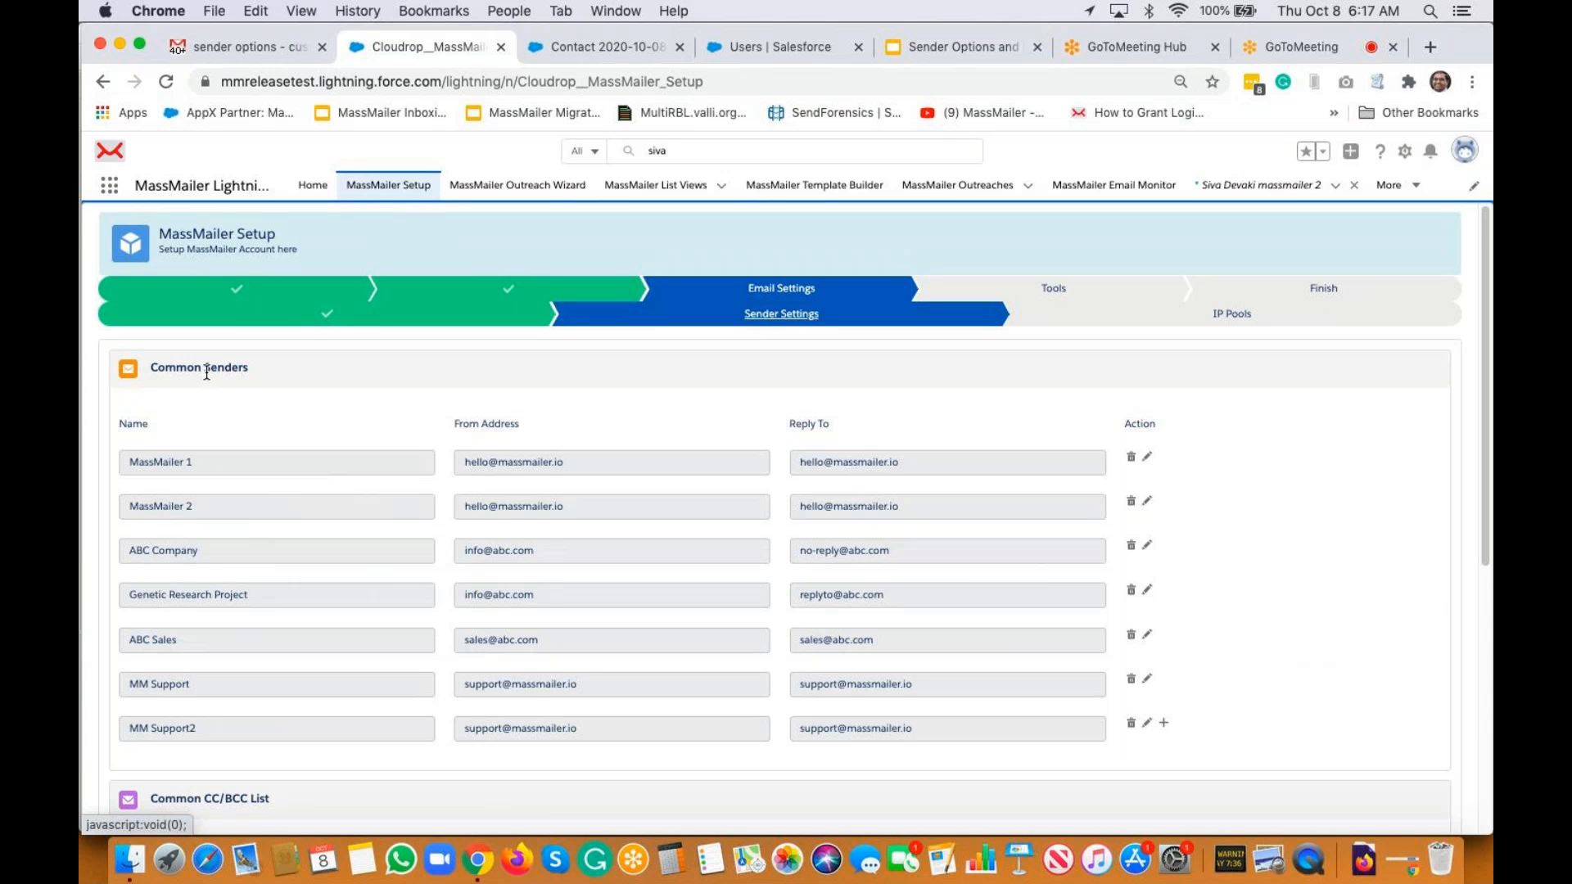
Add a common sender named 'My Company' with its from and reply-to addresses, and save it
scroll(207, 373, "down", 2)
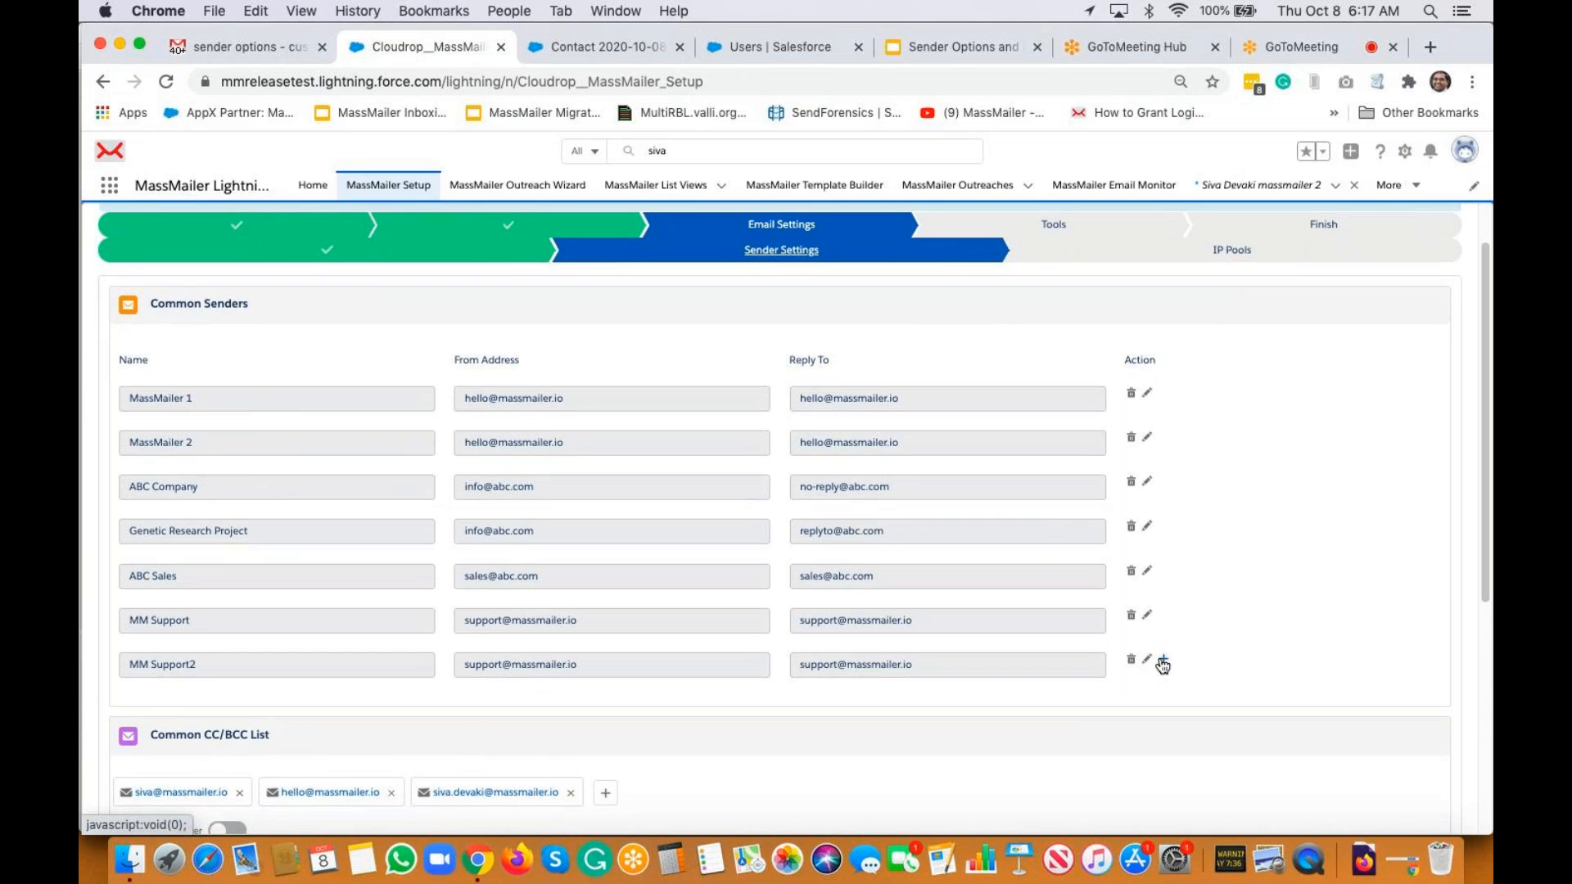
left_click(1163, 661)
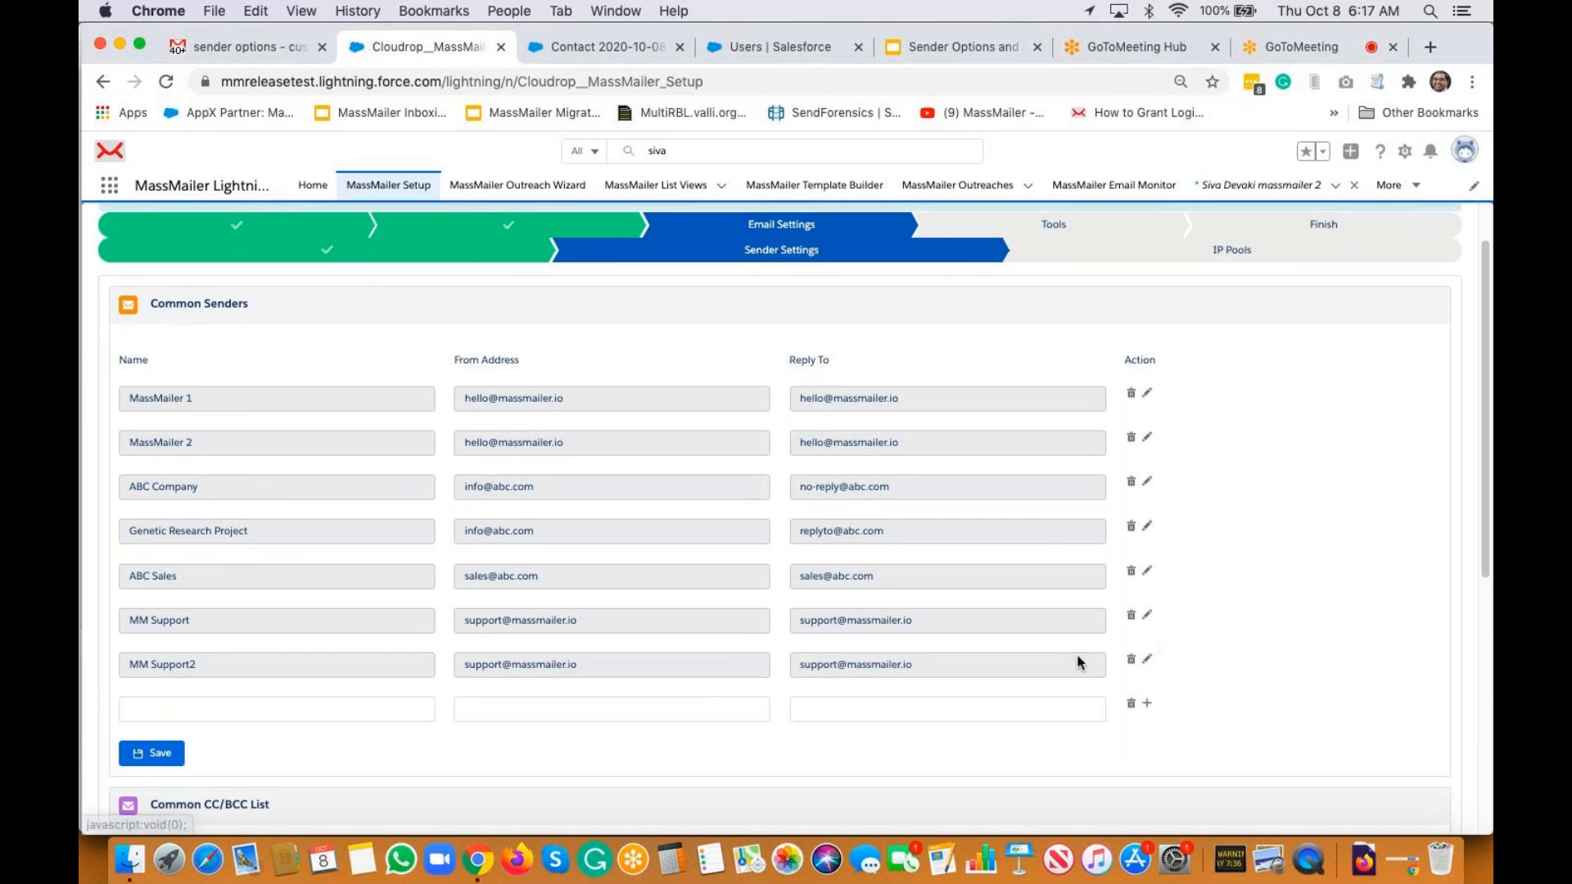
left_click(199, 710)
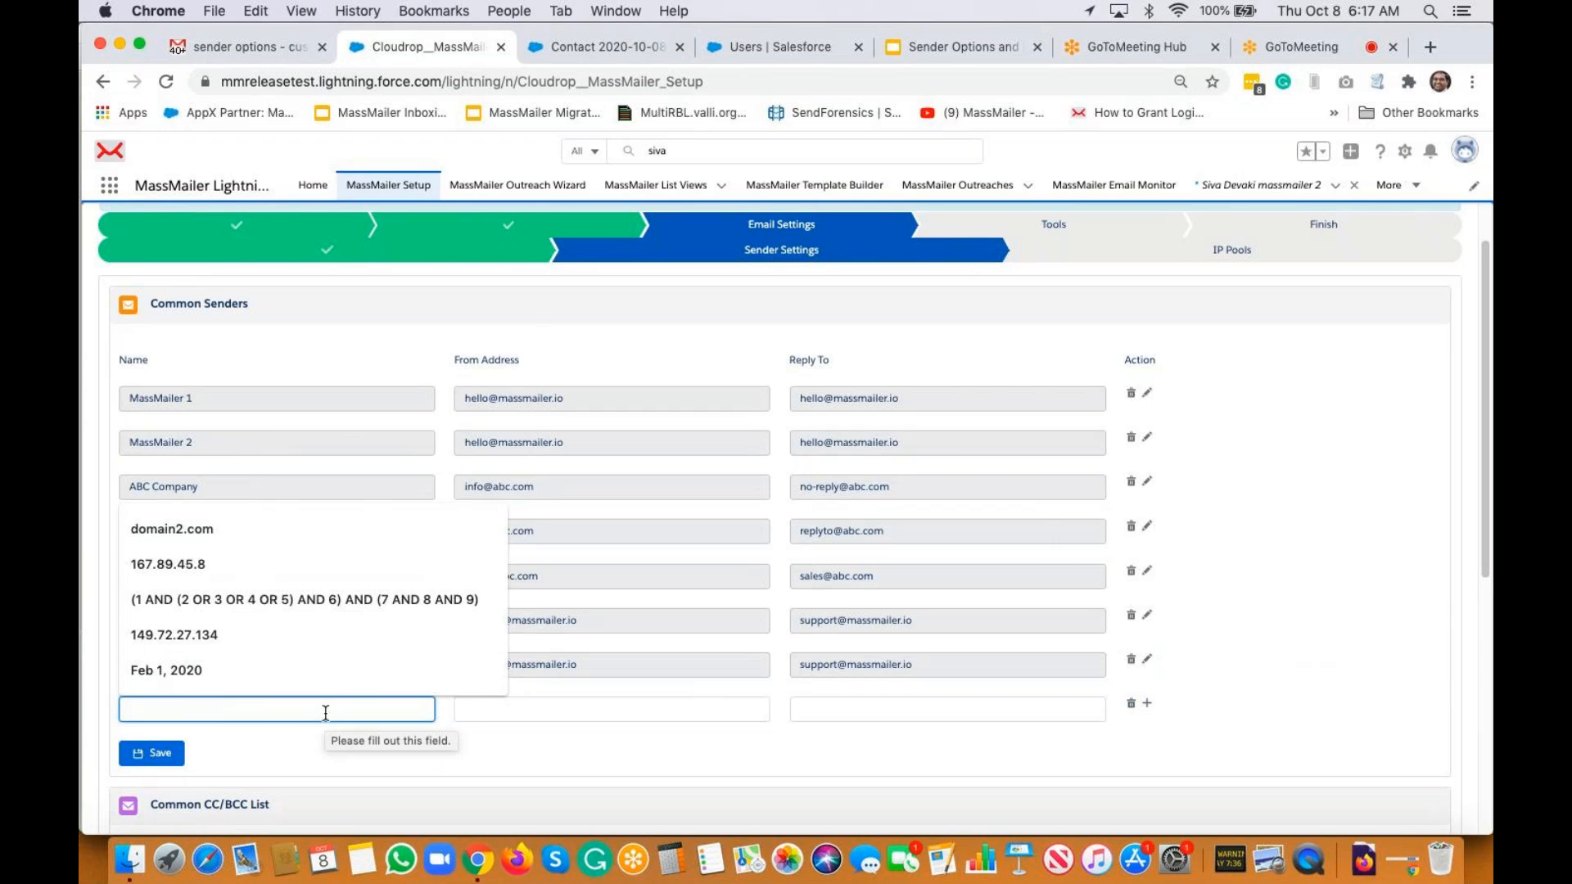
type("My")
key("BackSpace")
key("BackSpace")
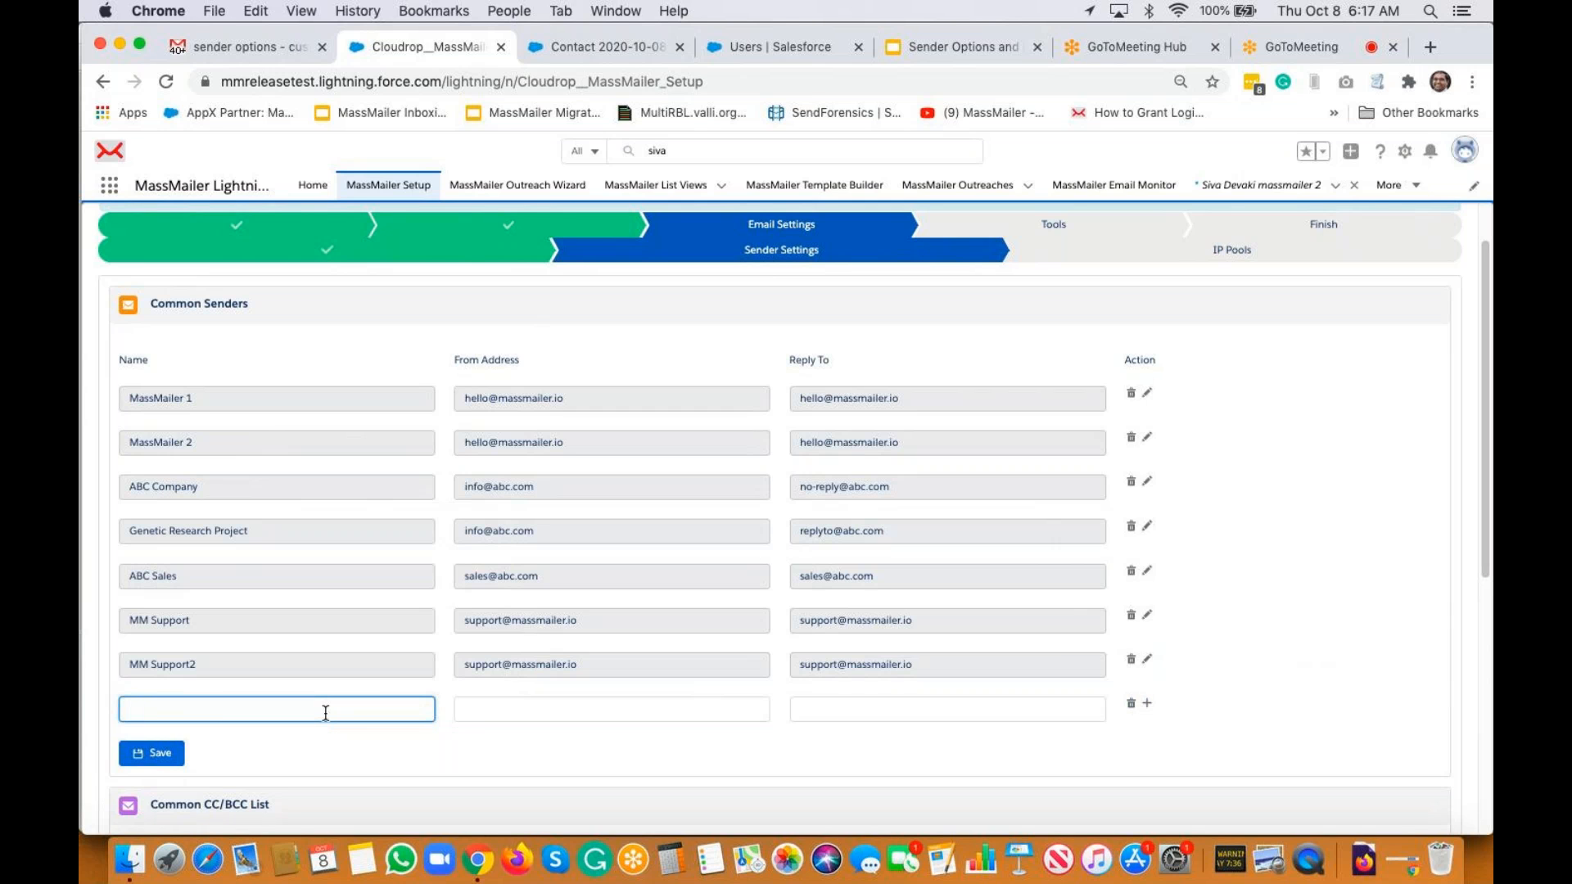
type("My Company")
left_click(559, 710)
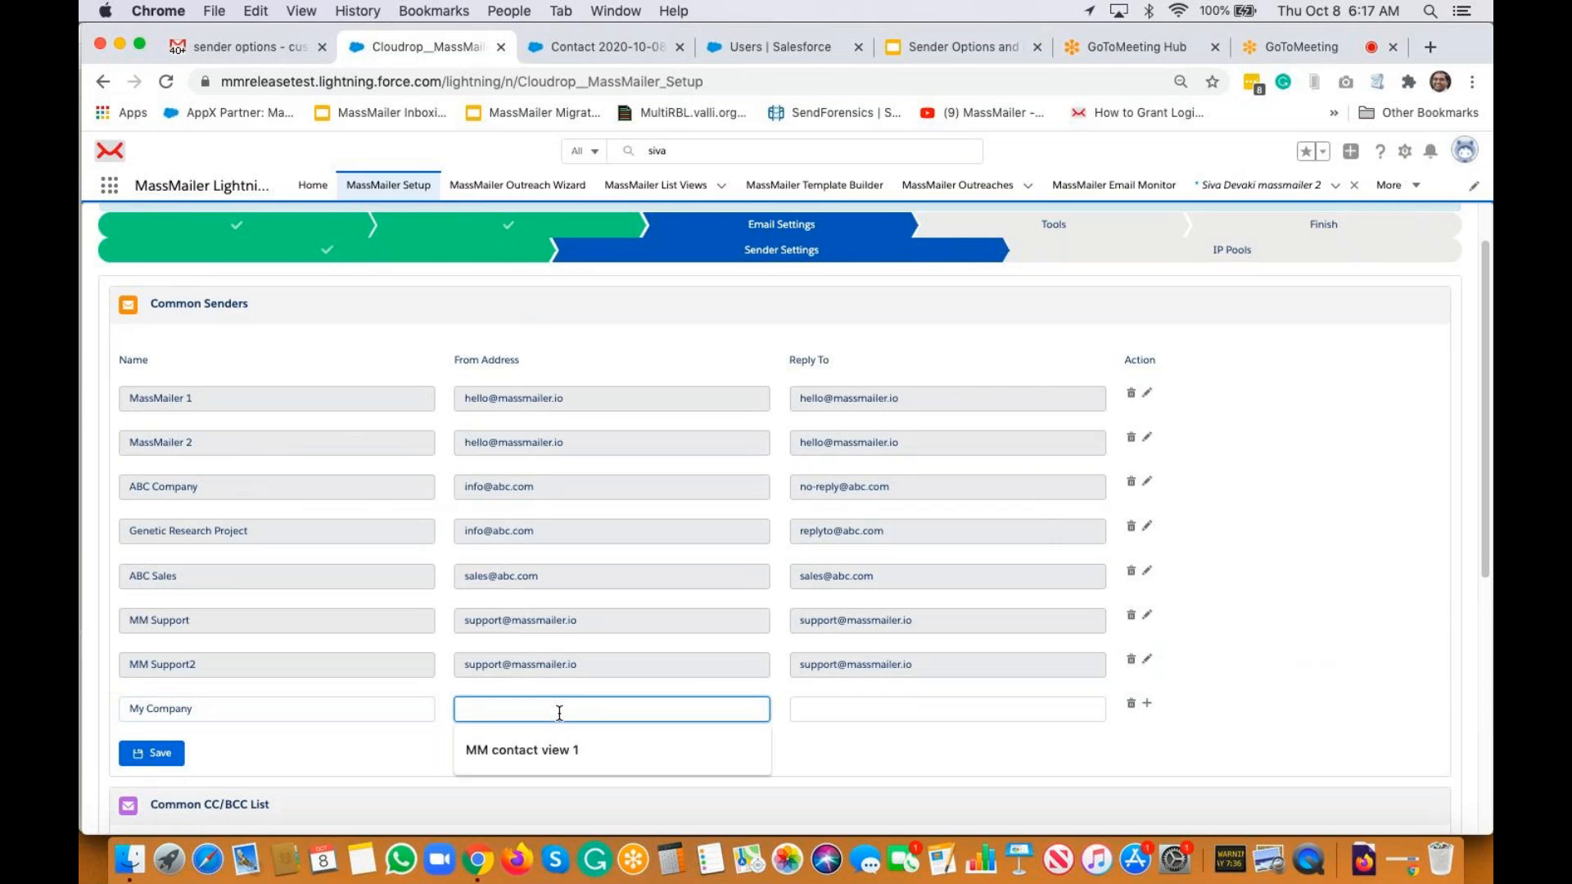
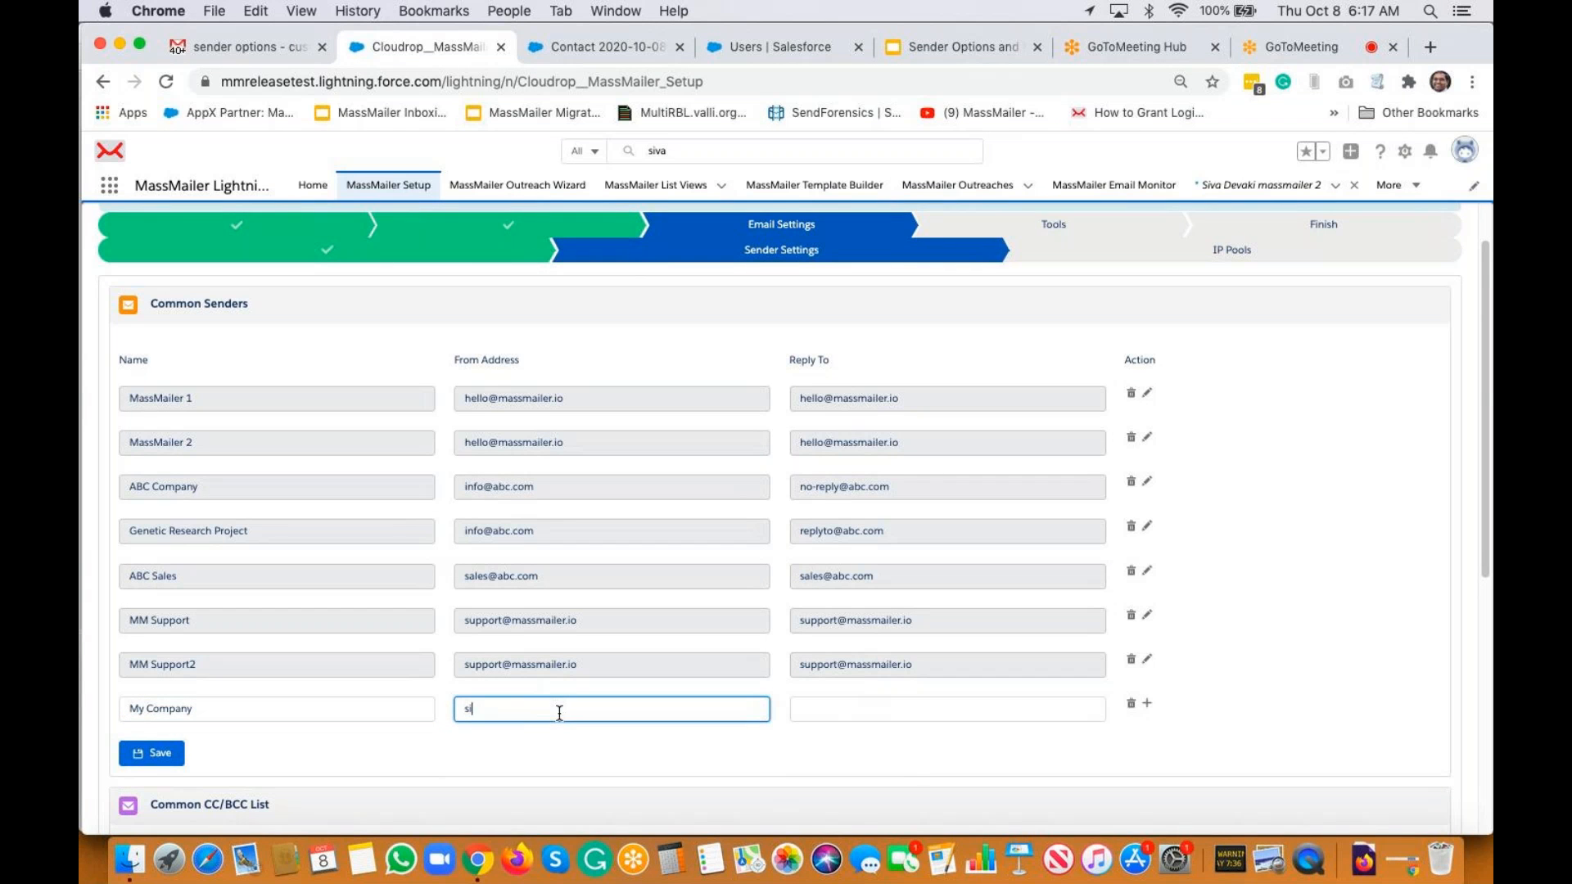
key("Tab")
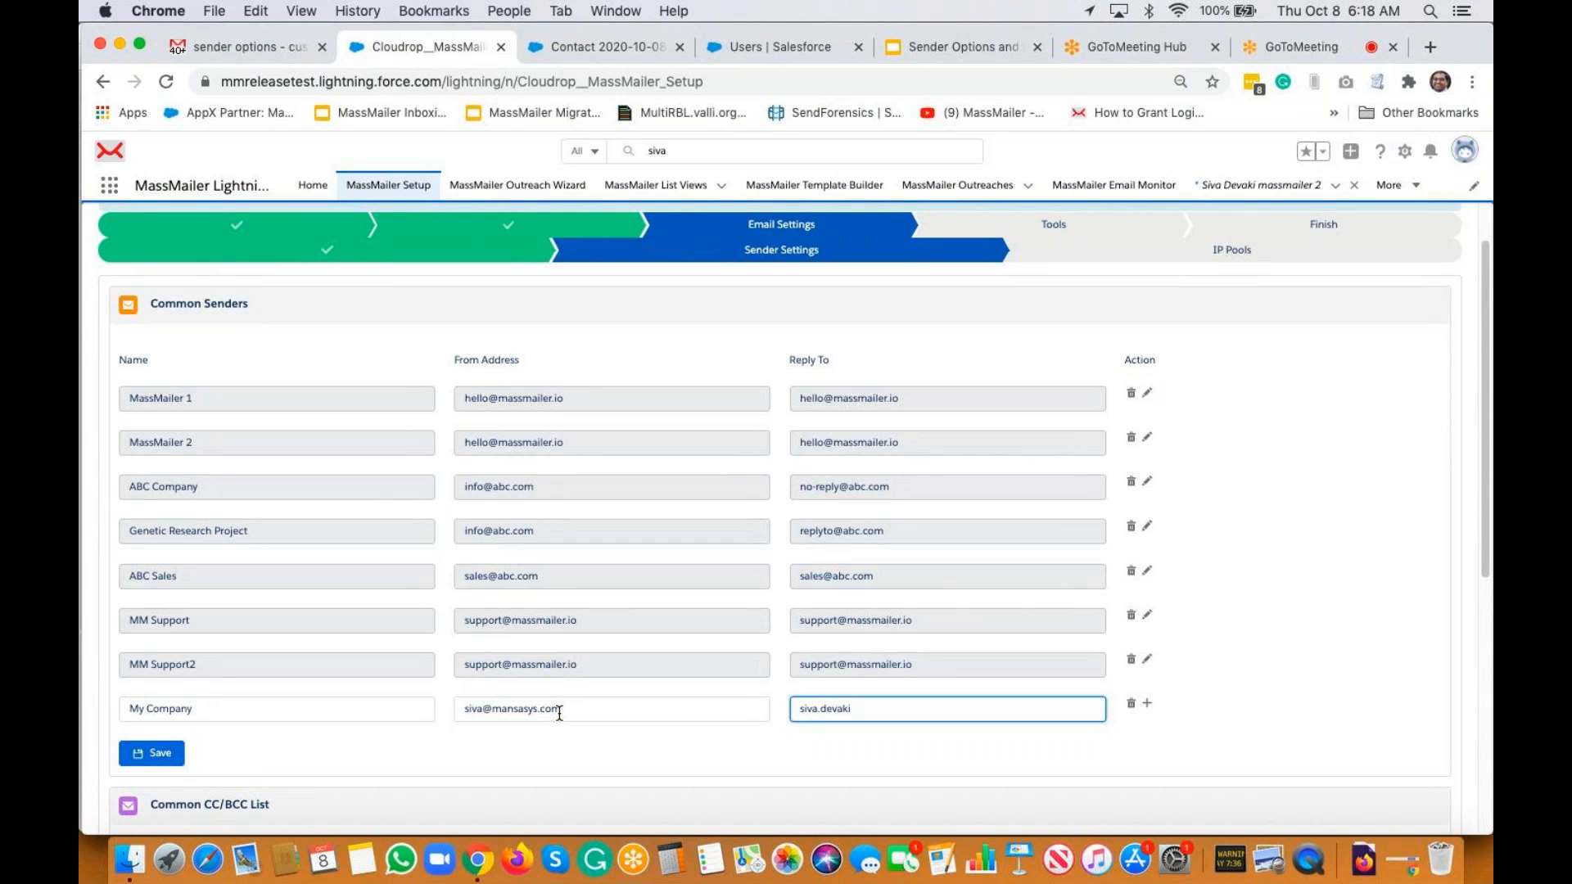
left_click(1290, 661)
scroll(1290, 662, "down", 2)
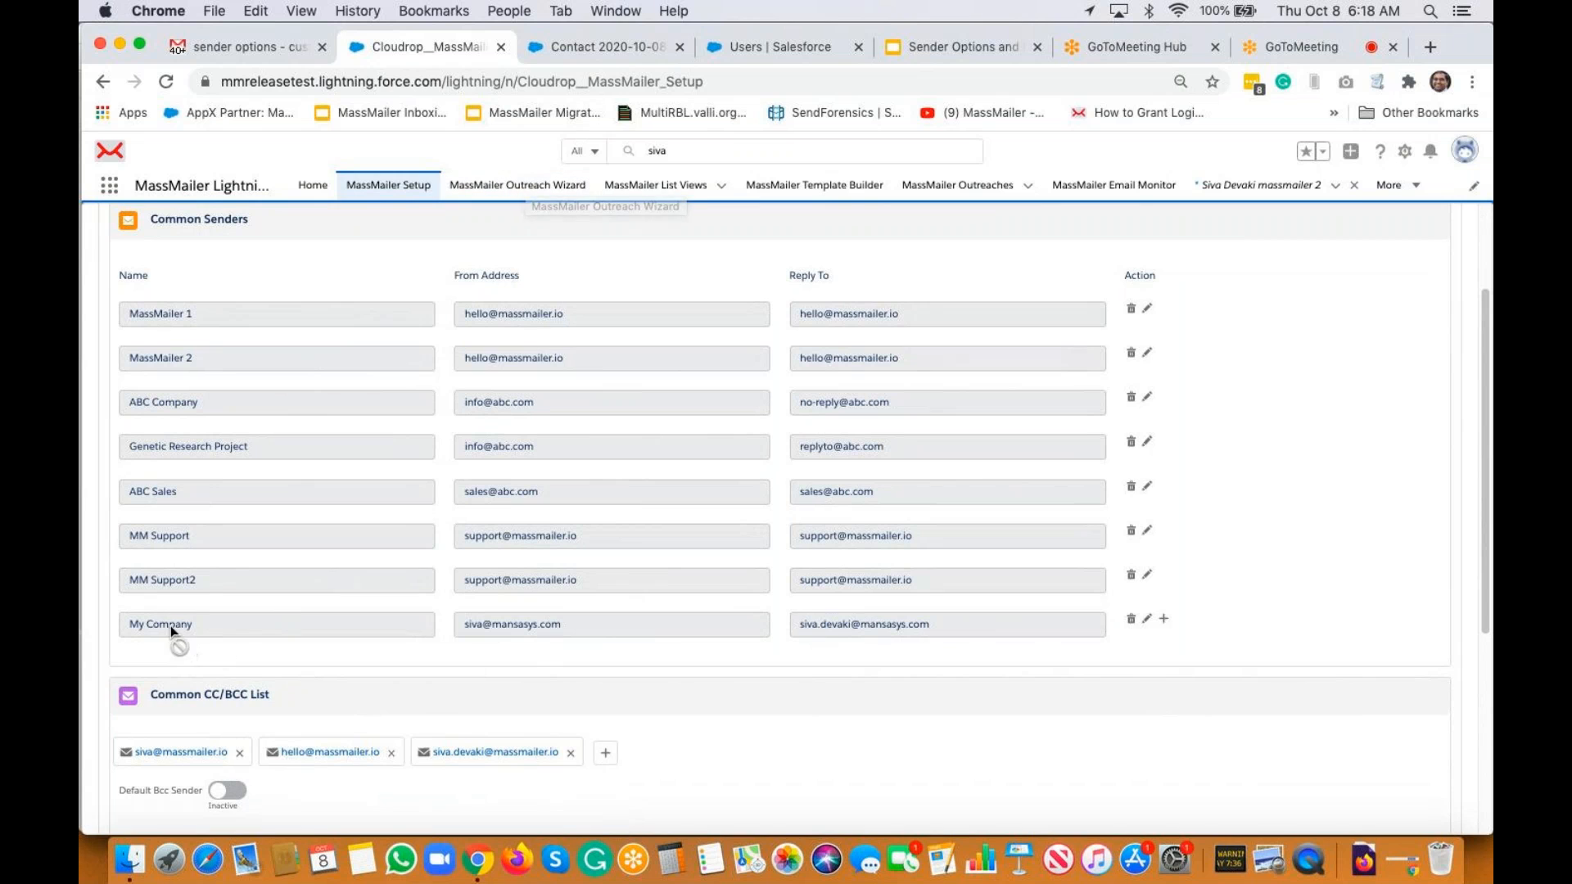
Start a new outreach targeting Contact records in the 'sender options test' list view
left_click(489, 188)
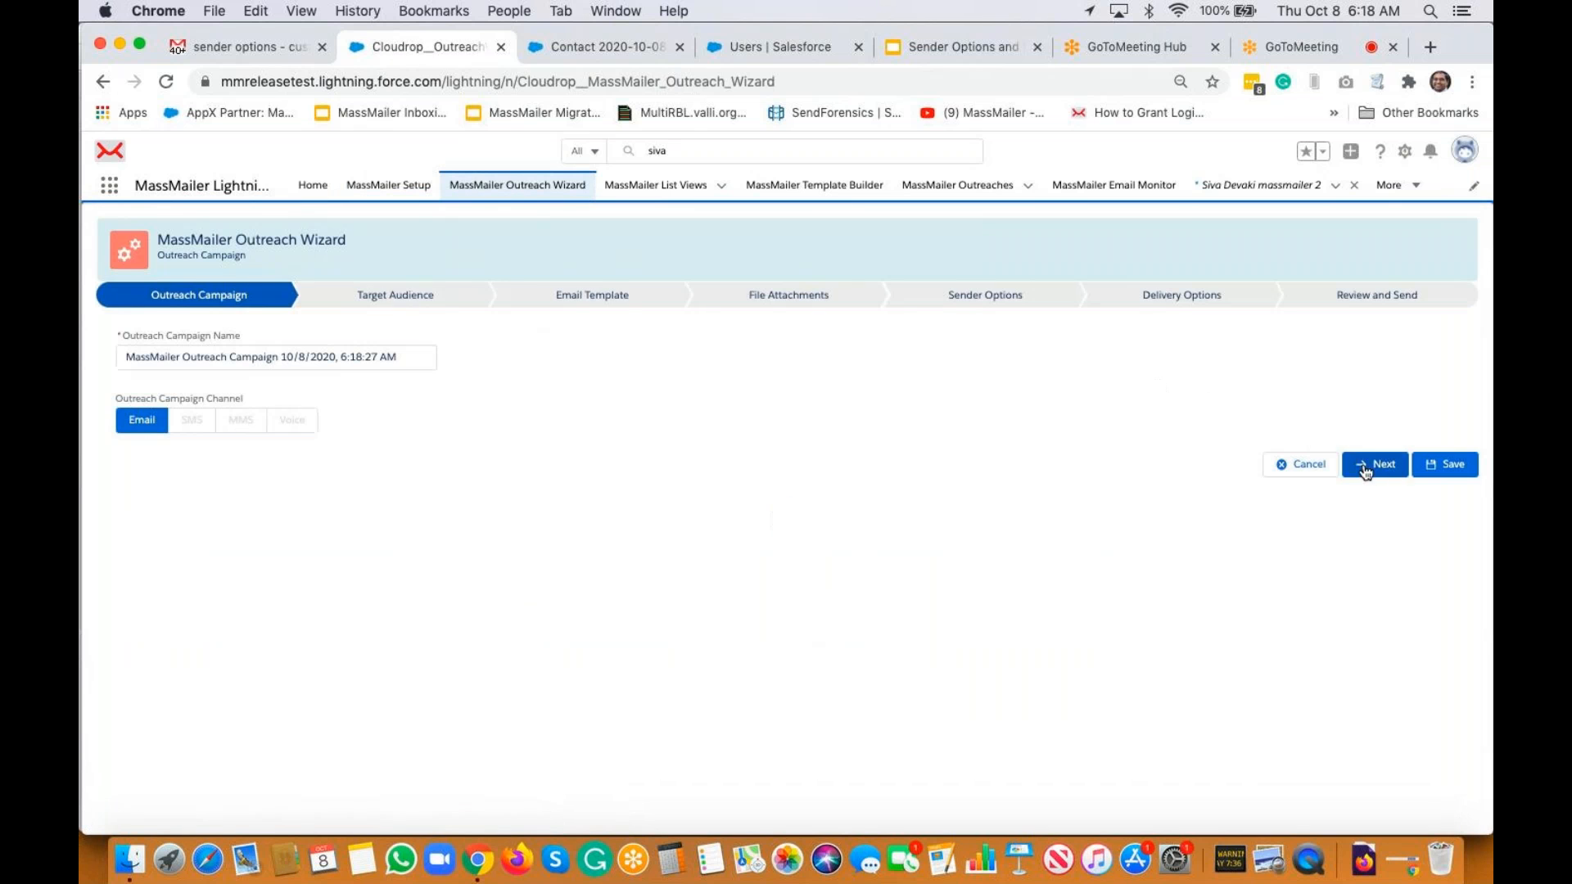
left_click(1363, 464)
left_click(172, 345)
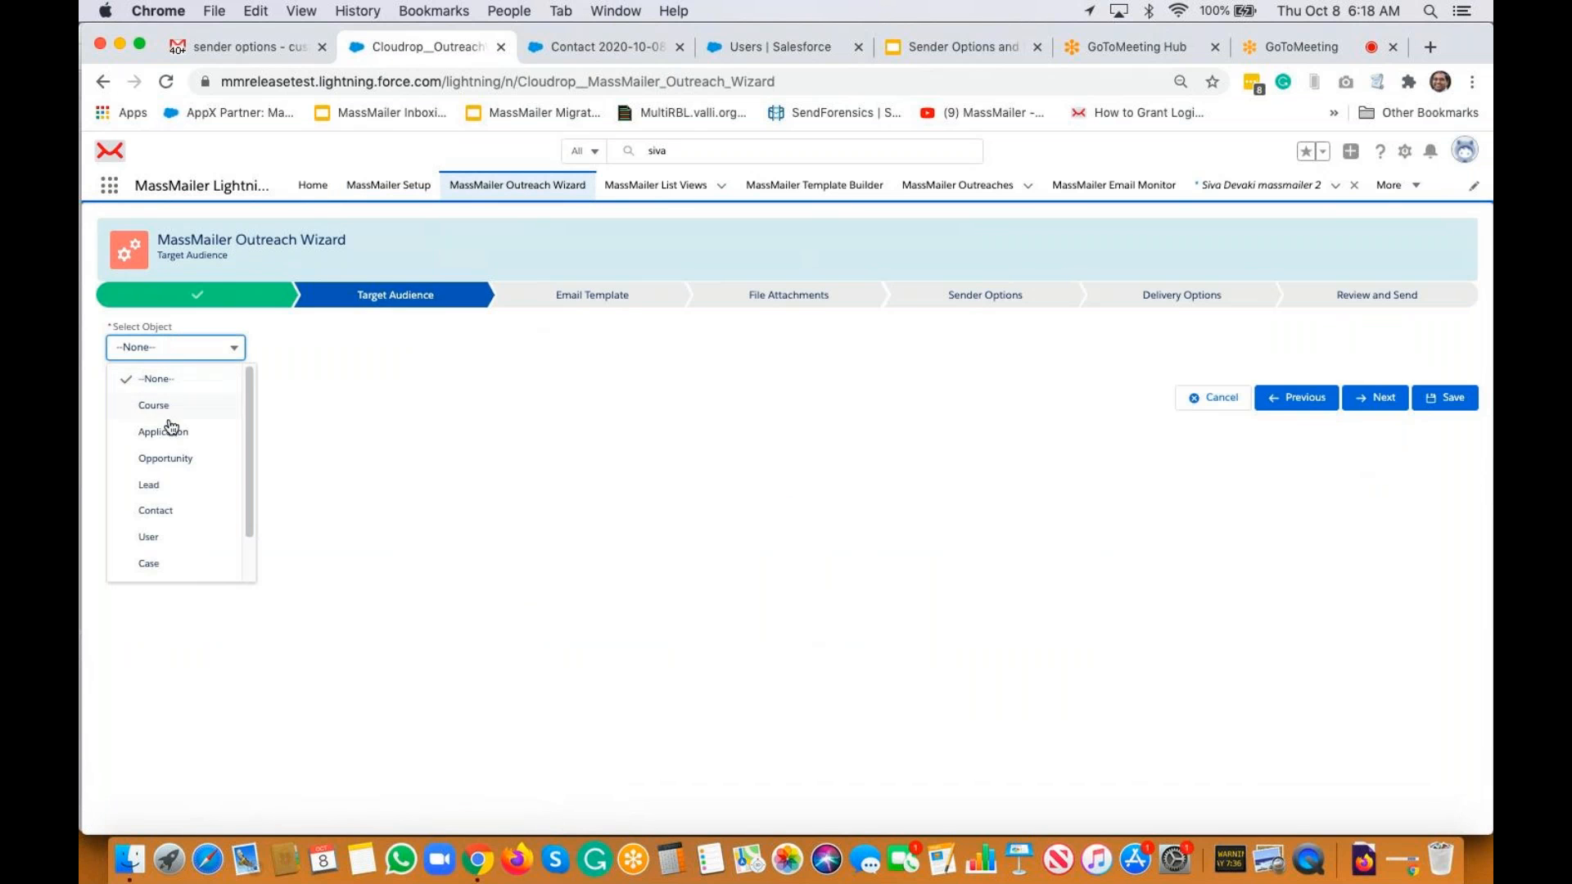
left_click(174, 513)
left_click(366, 400)
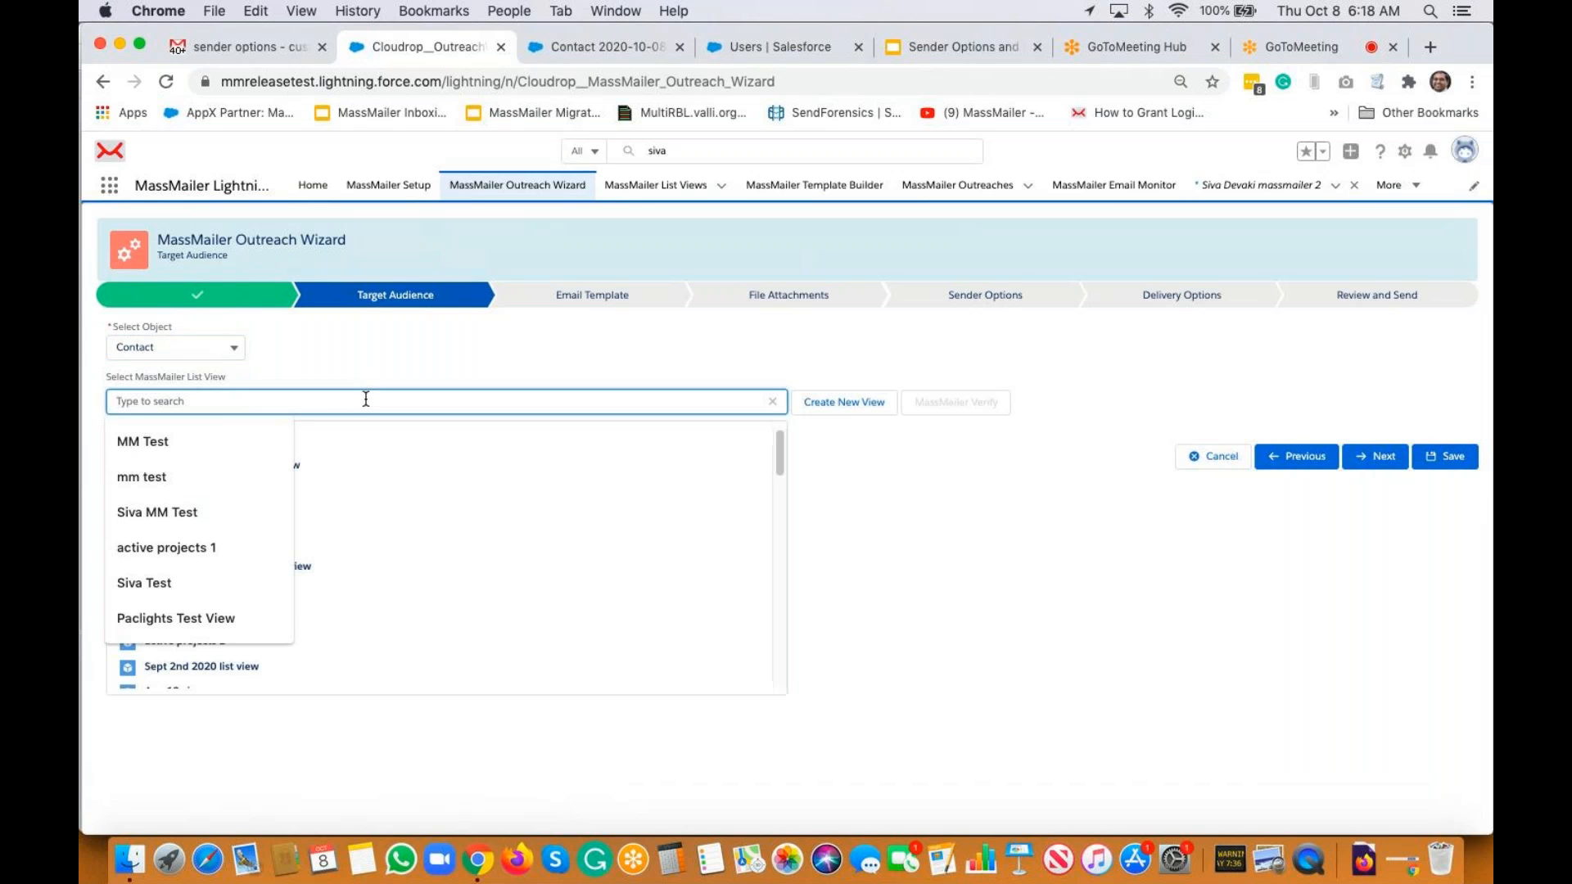
type("sender options test")
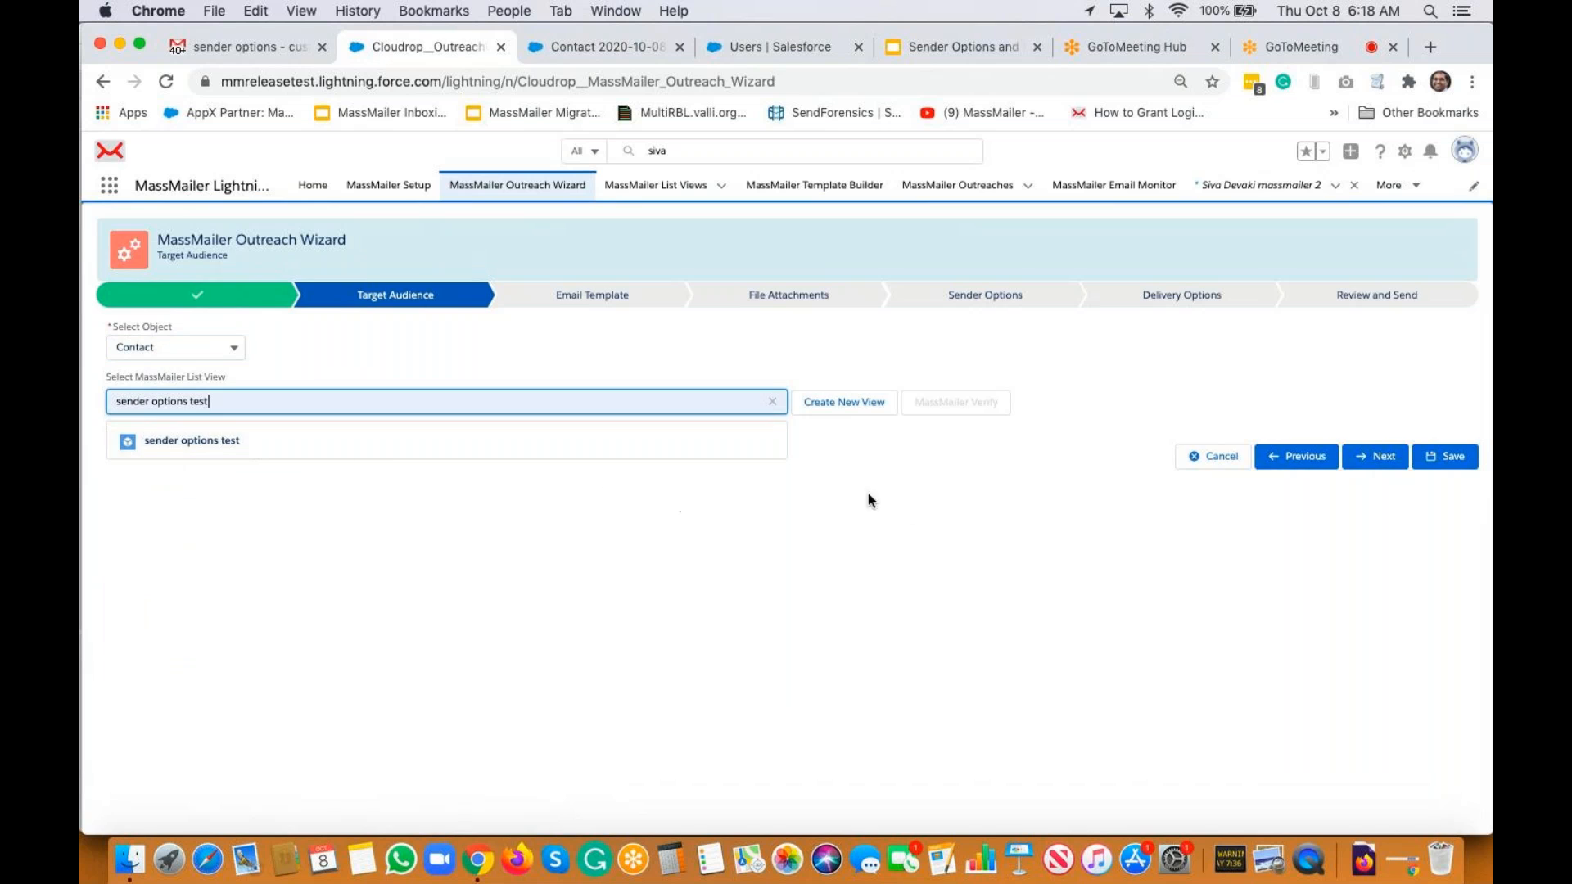
left_click(464, 446)
left_click(1375, 518)
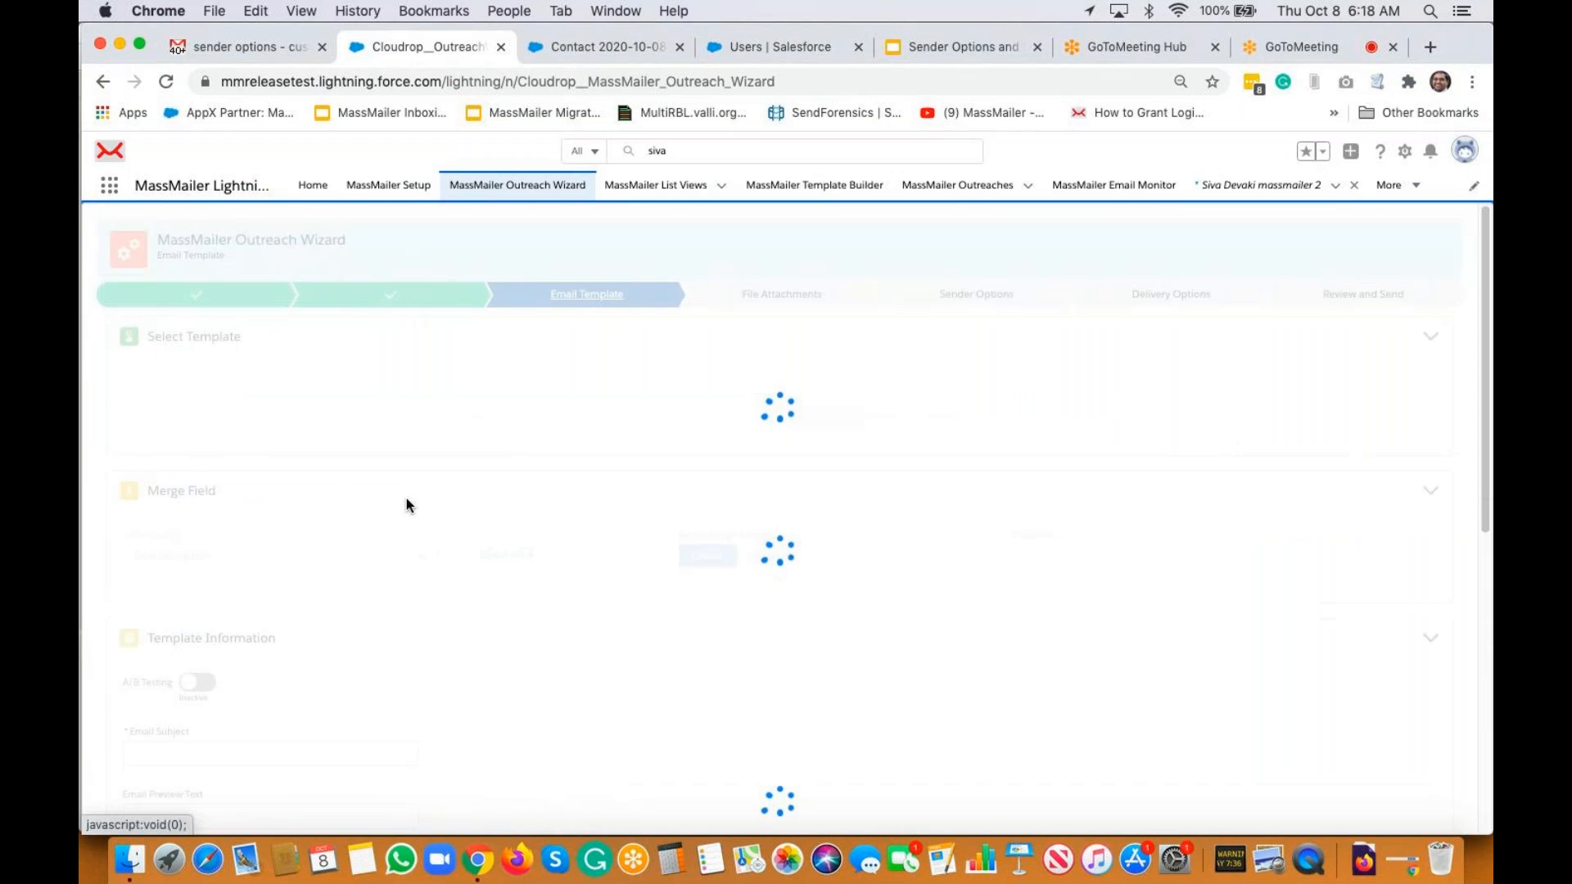
Enter subject 'common sender demo' and body 'demo', then advance past attachments
scroll(403, 501, "down", 5)
left_click(270, 460)
type("comm")
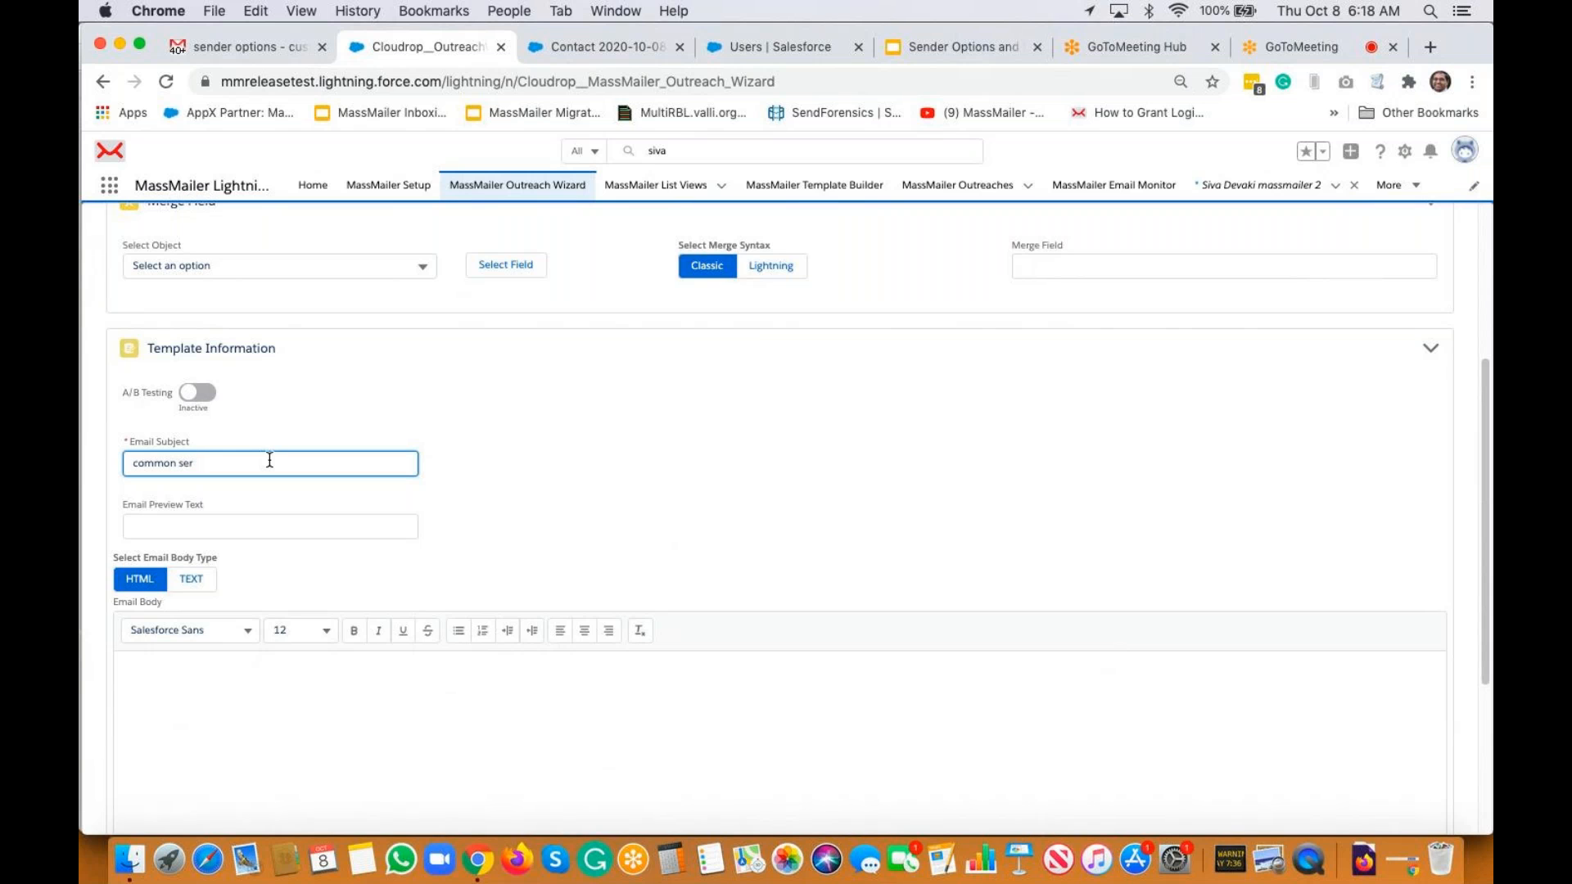
type("on sender demo")
left_click(392, 661)
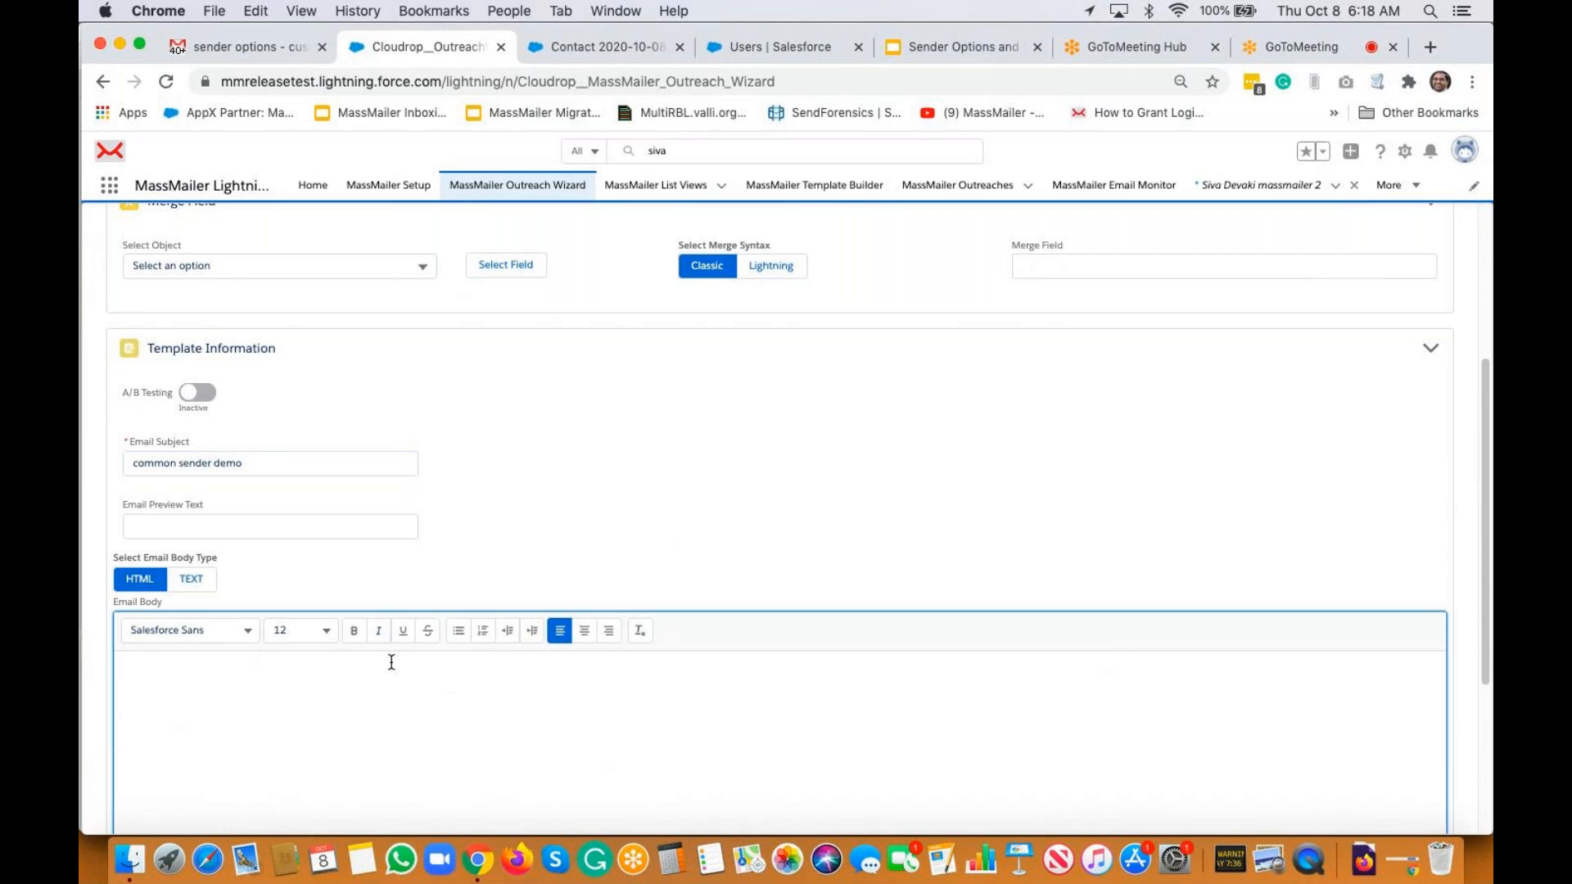
type("demo")
scroll(1264, 495, "down", 10)
left_click(1359, 815)
left_click(1367, 506)
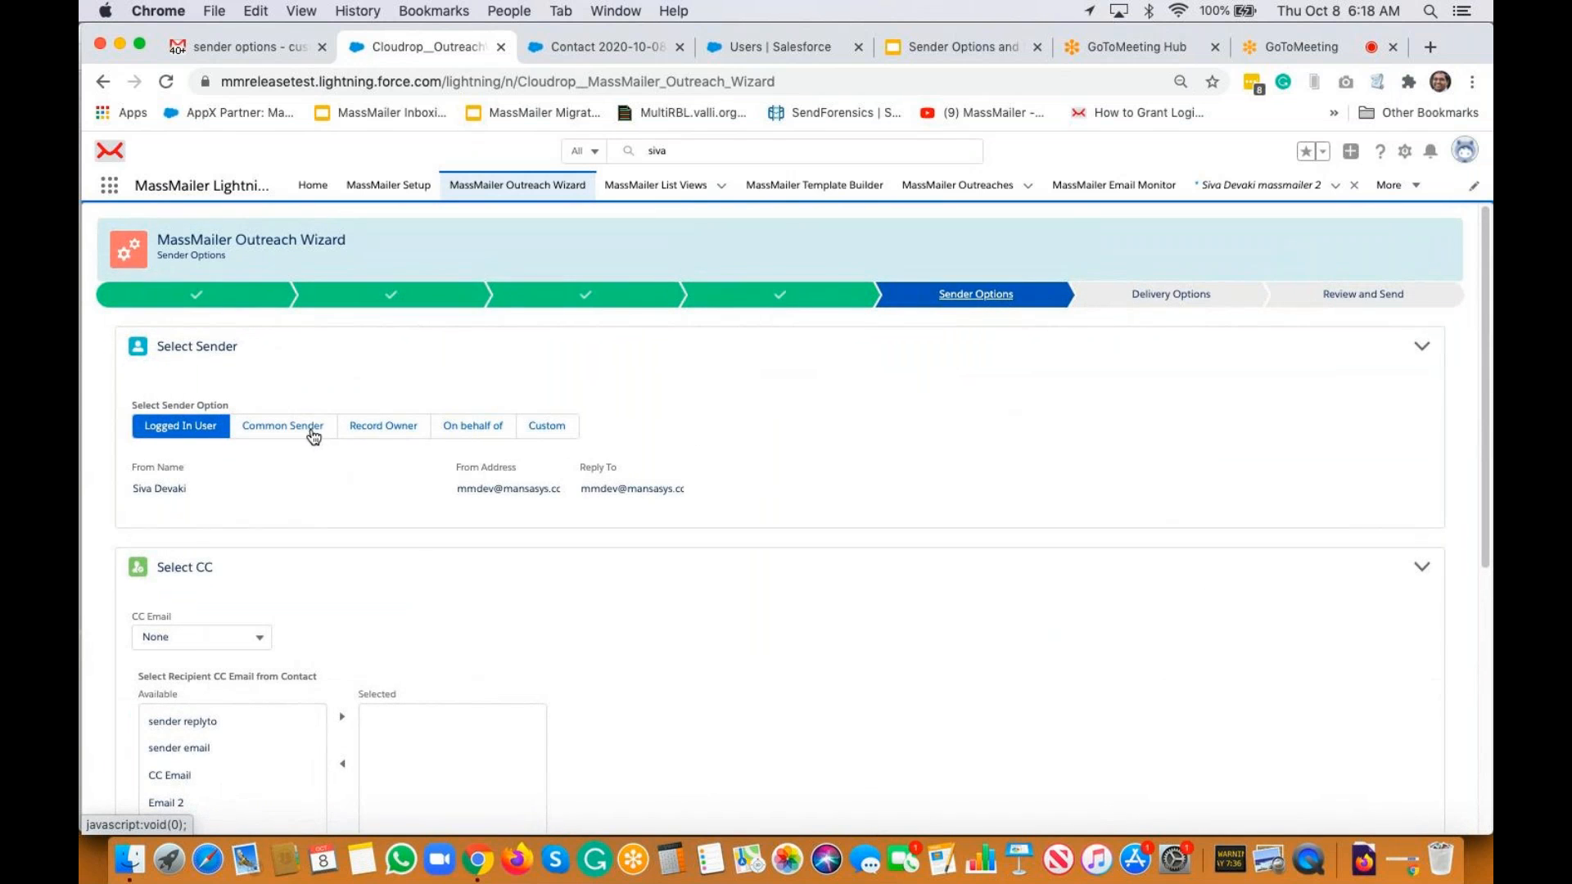
Choose Common Sender and select My Company from the From Name list
left_click(308, 427)
left_click(305, 491)
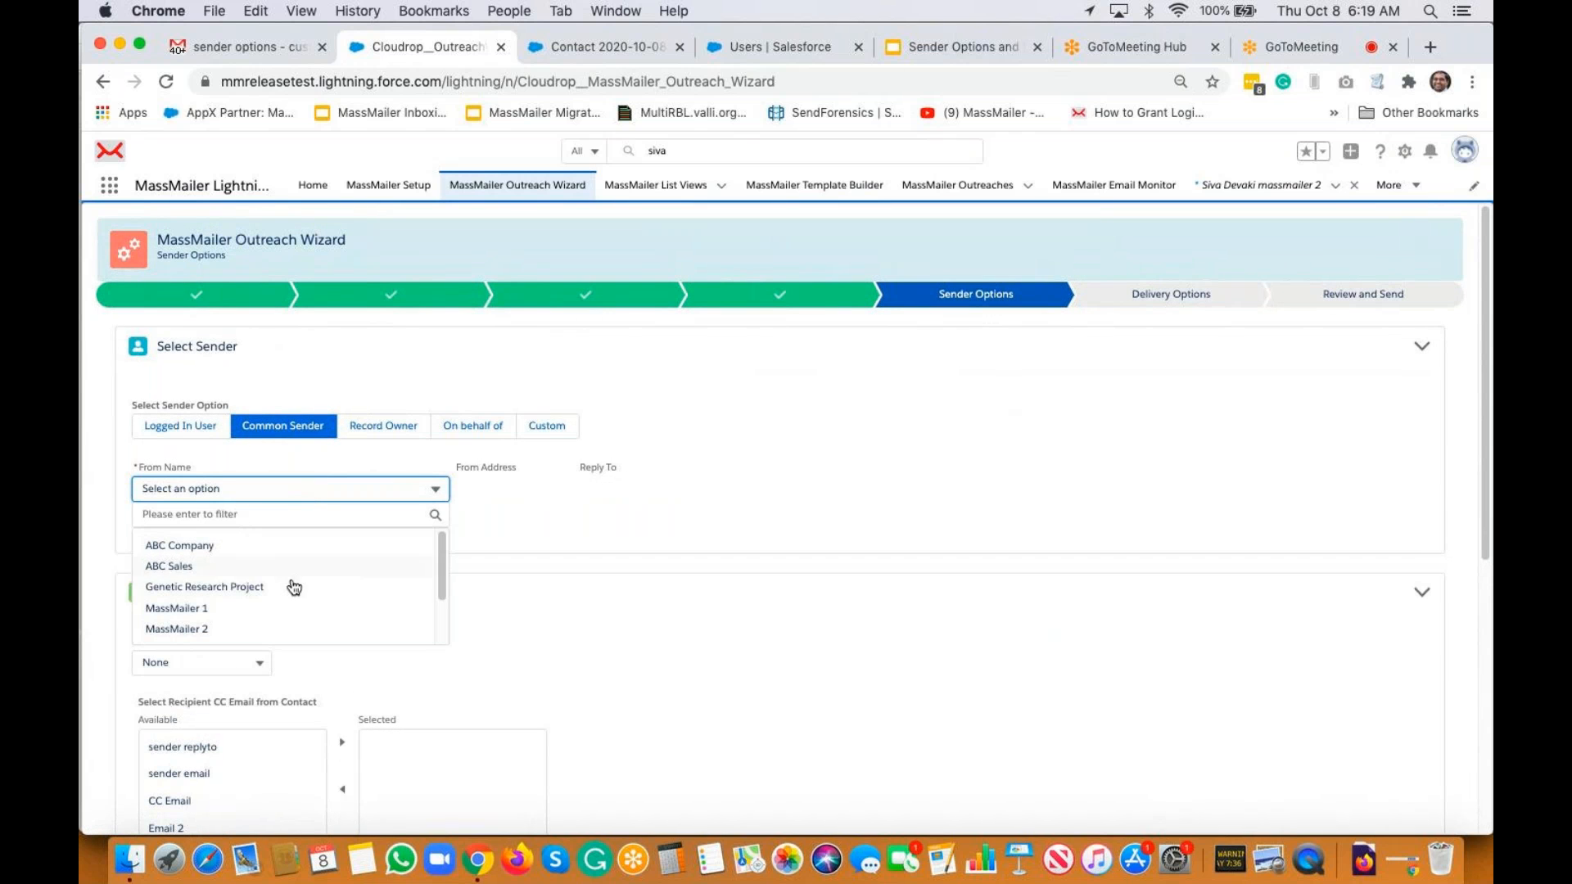
scroll(307, 598, "down", 2)
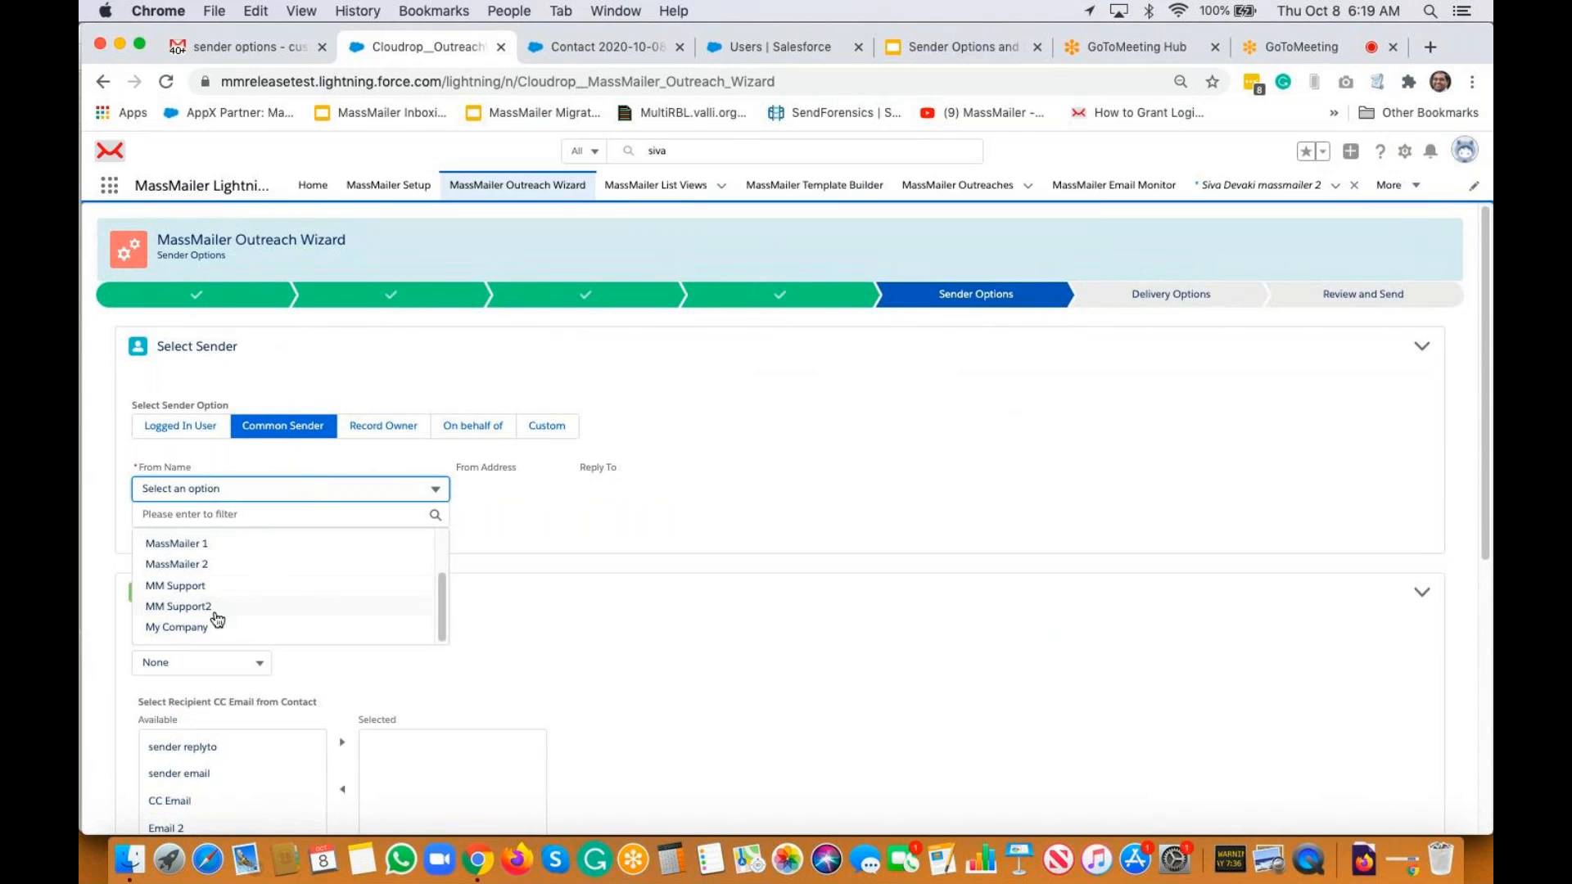
scroll(200, 639, "down", 1)
left_click(223, 450)
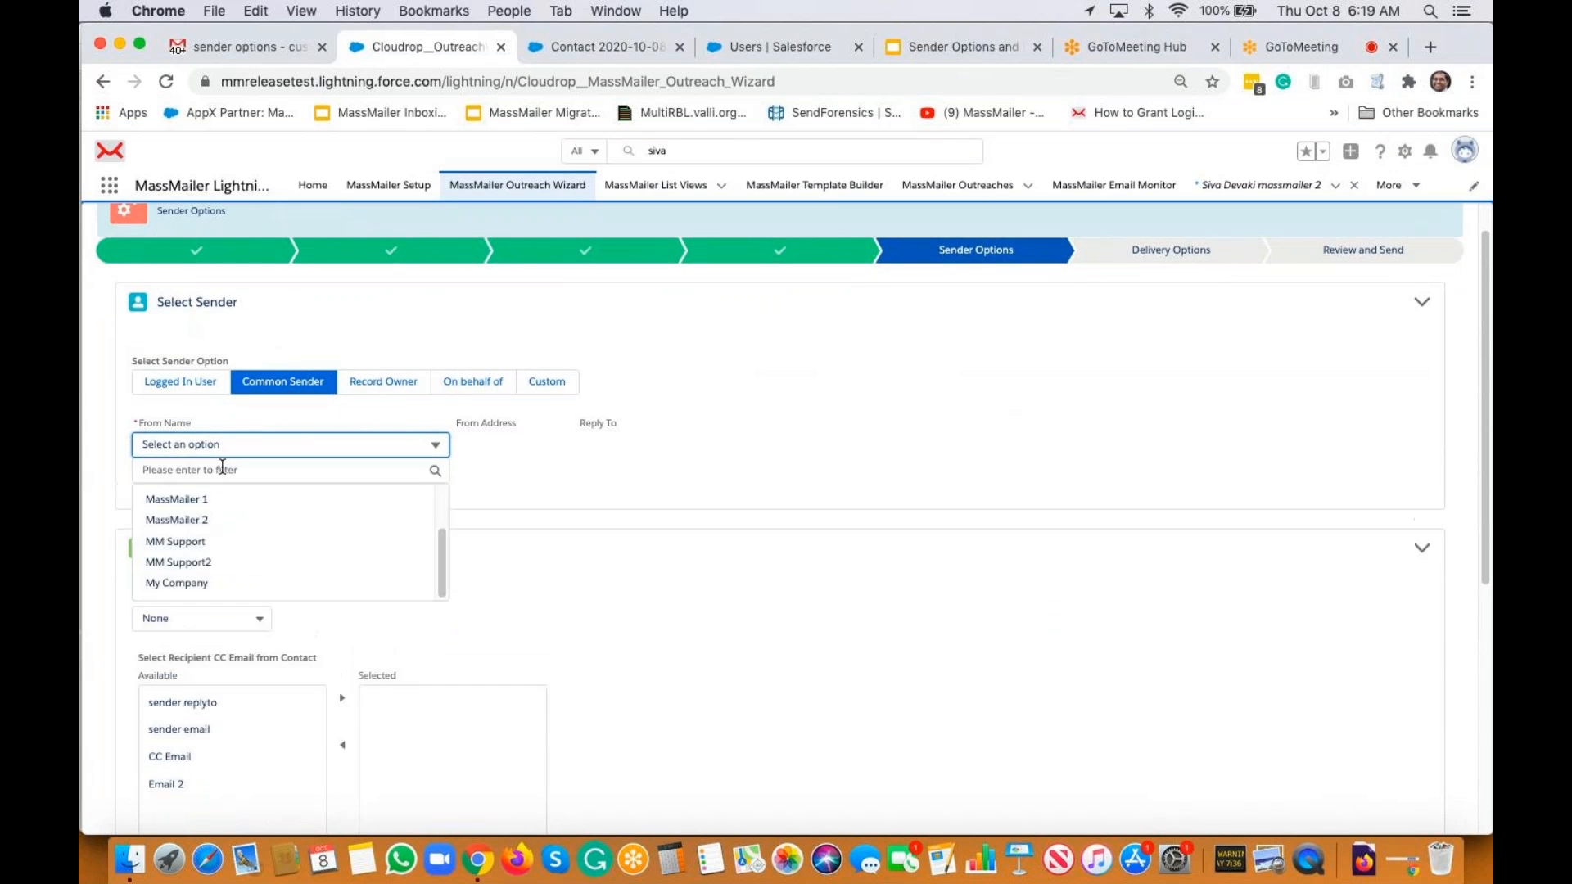
left_click(218, 584)
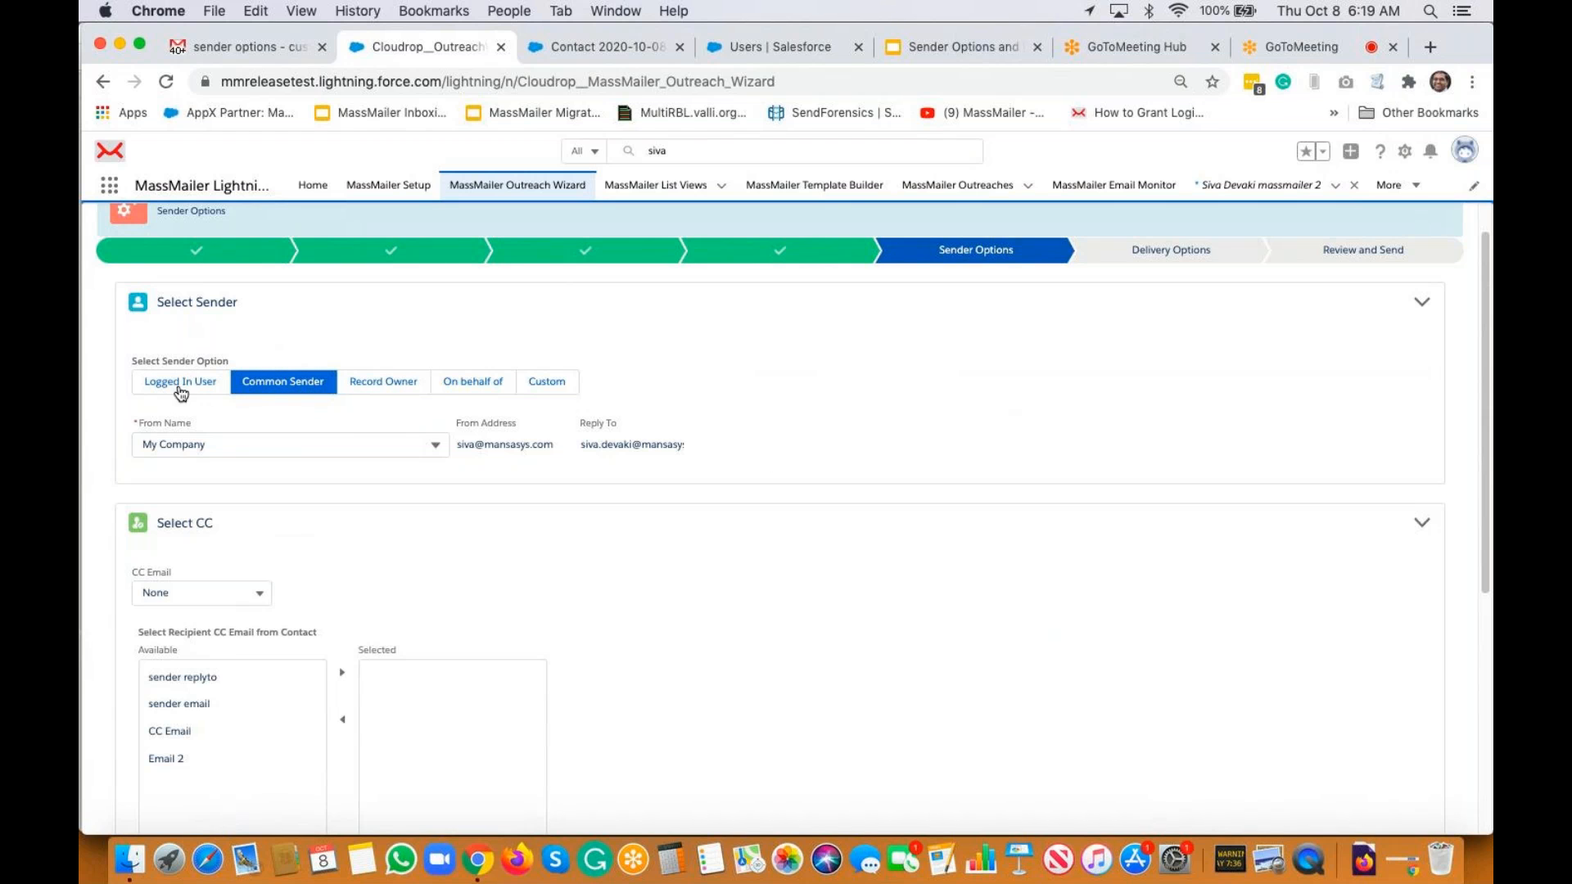
Set a custom sender with From Name, From Address and Reply To all from common sender My Company
left_click(552, 382)
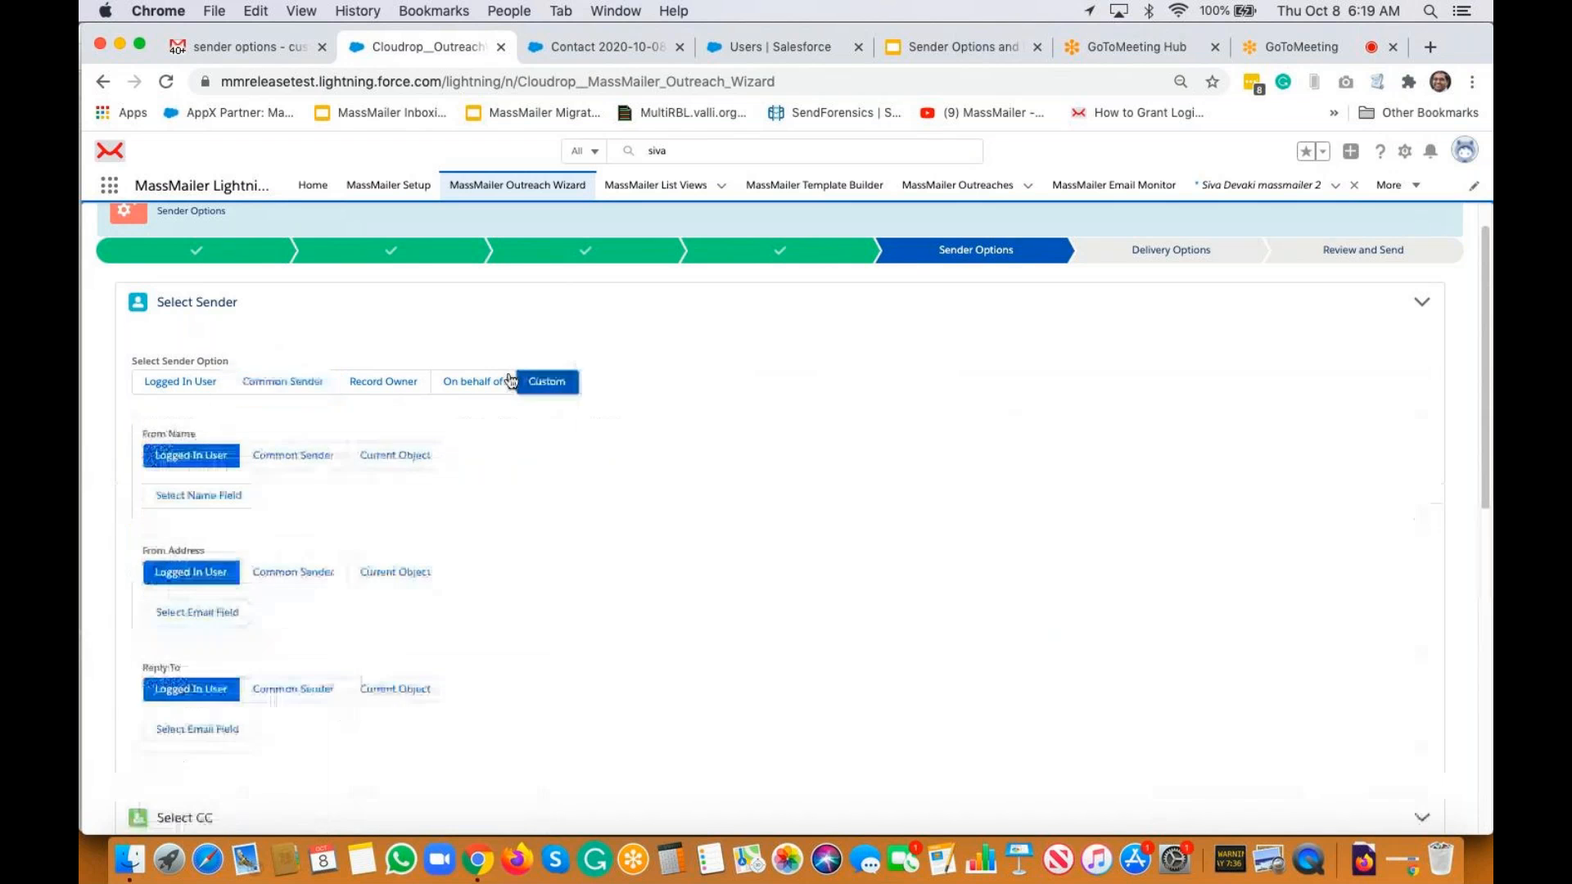
left_click(298, 456)
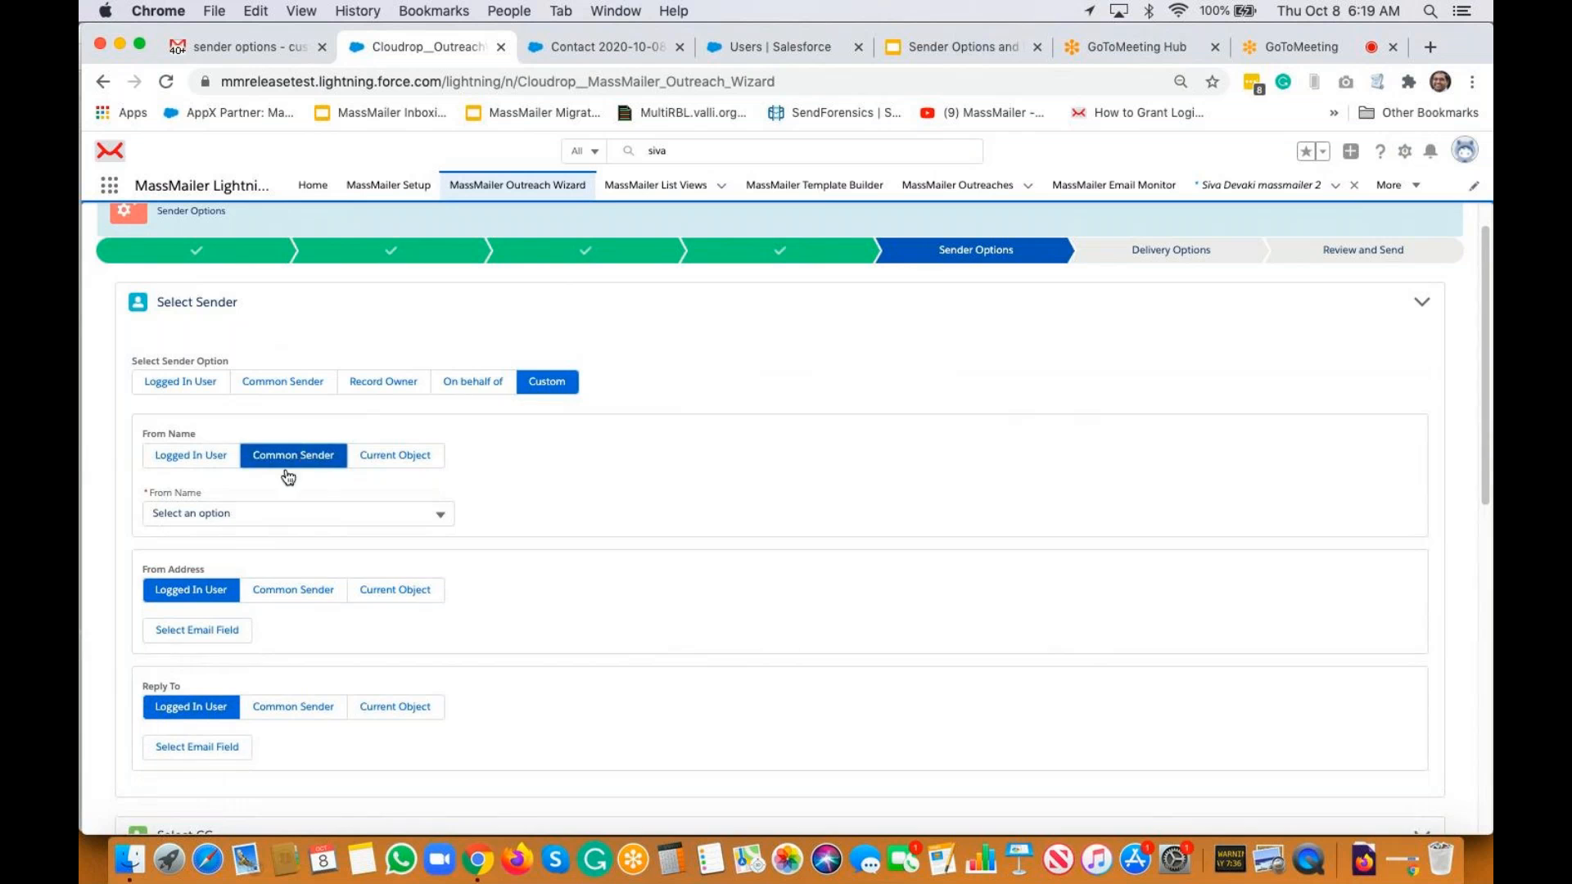
left_click(232, 514)
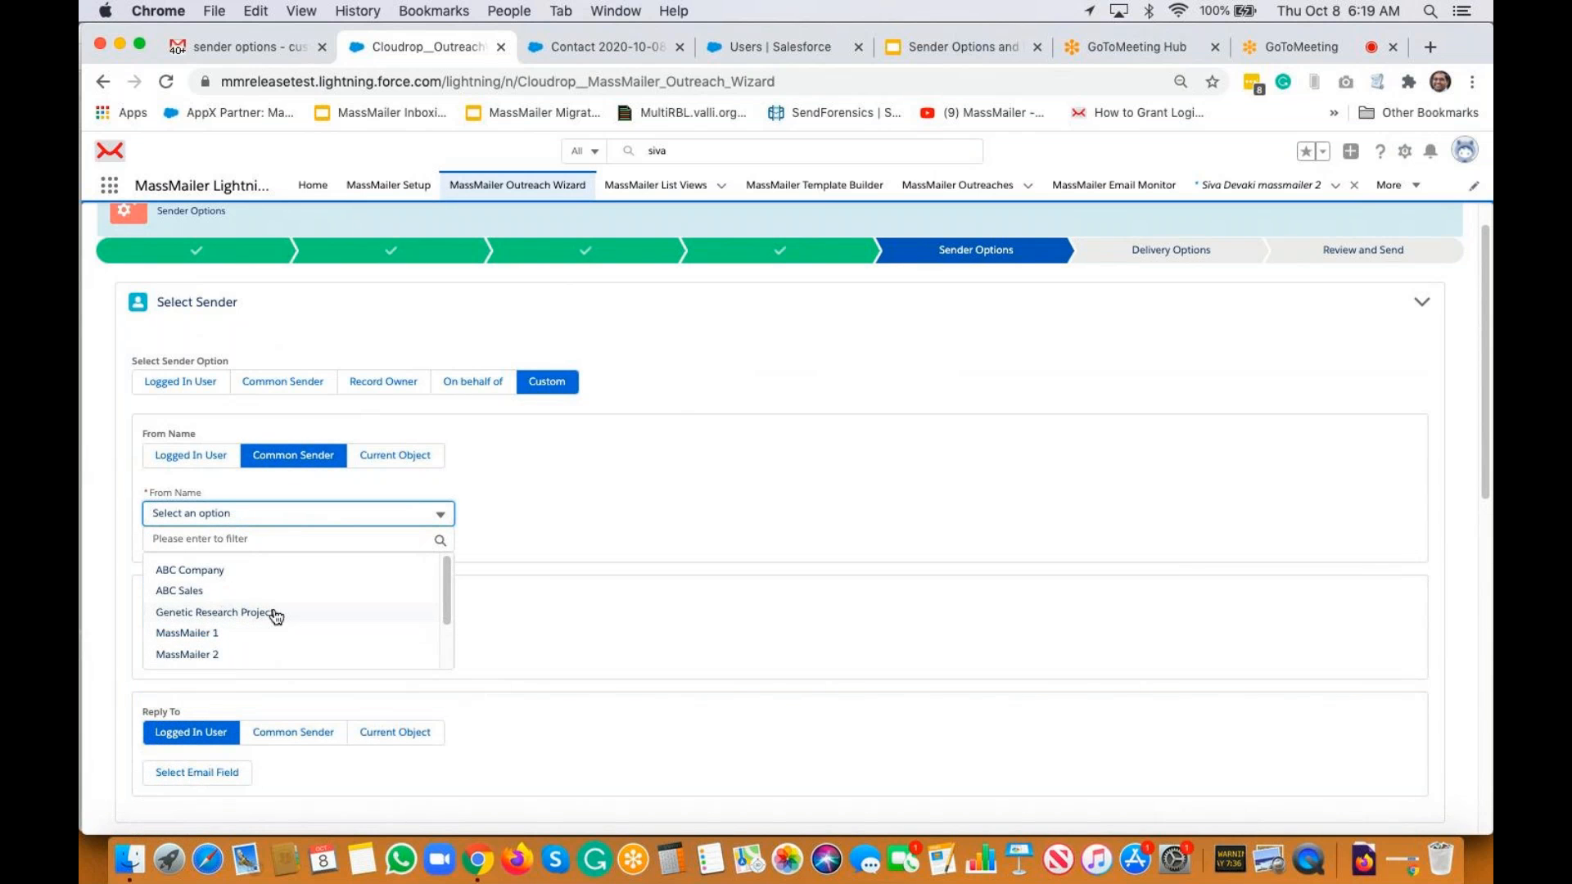
scroll(273, 617, "down", 3)
left_click(232, 653)
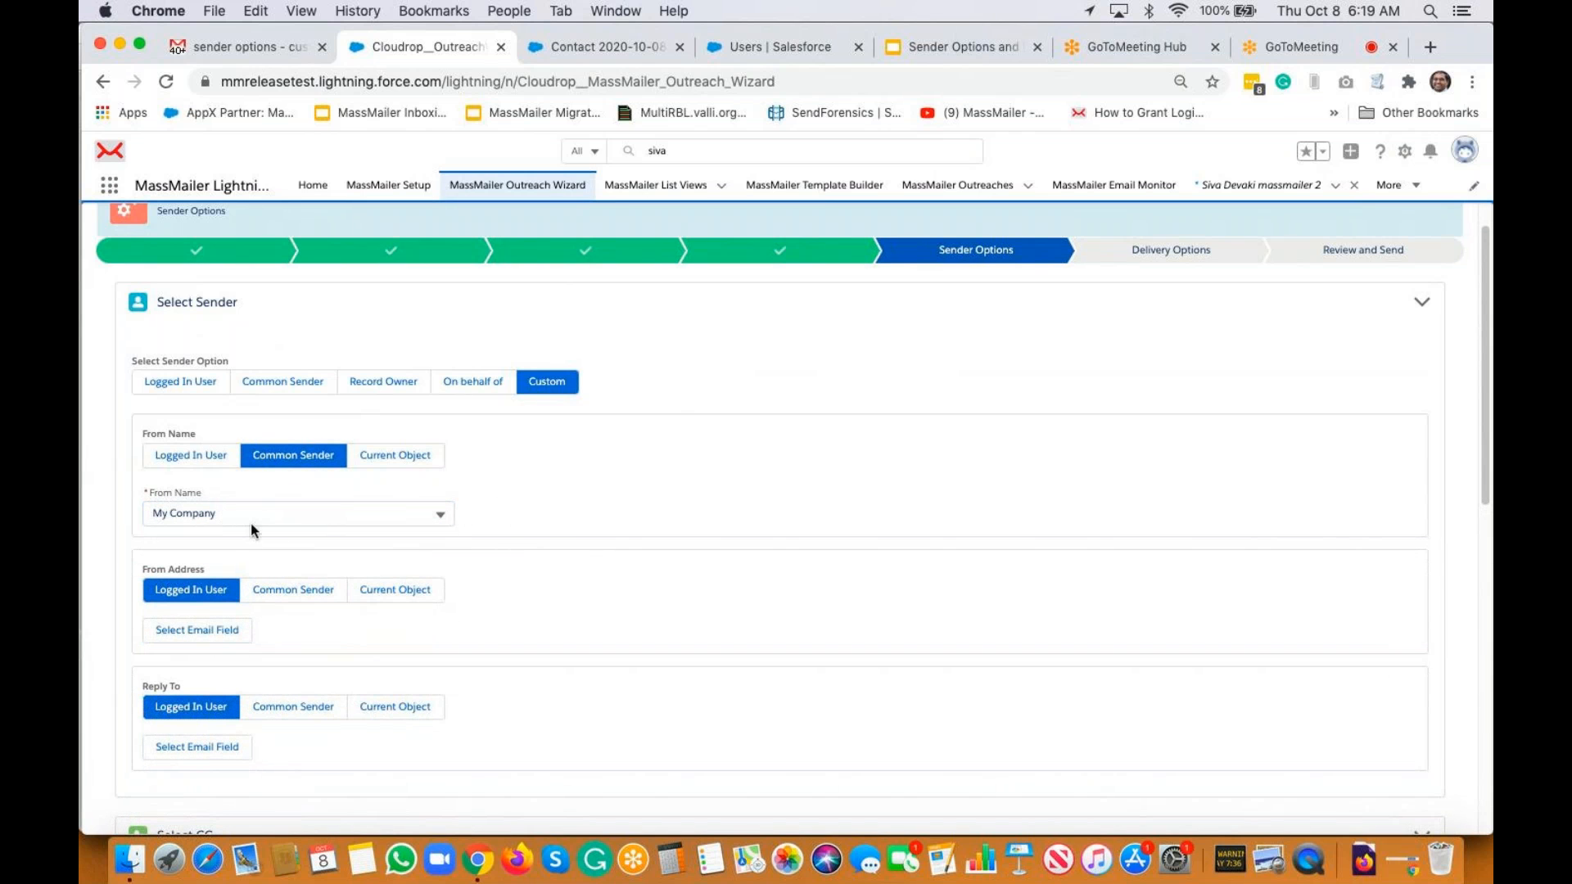
left_click(283, 591)
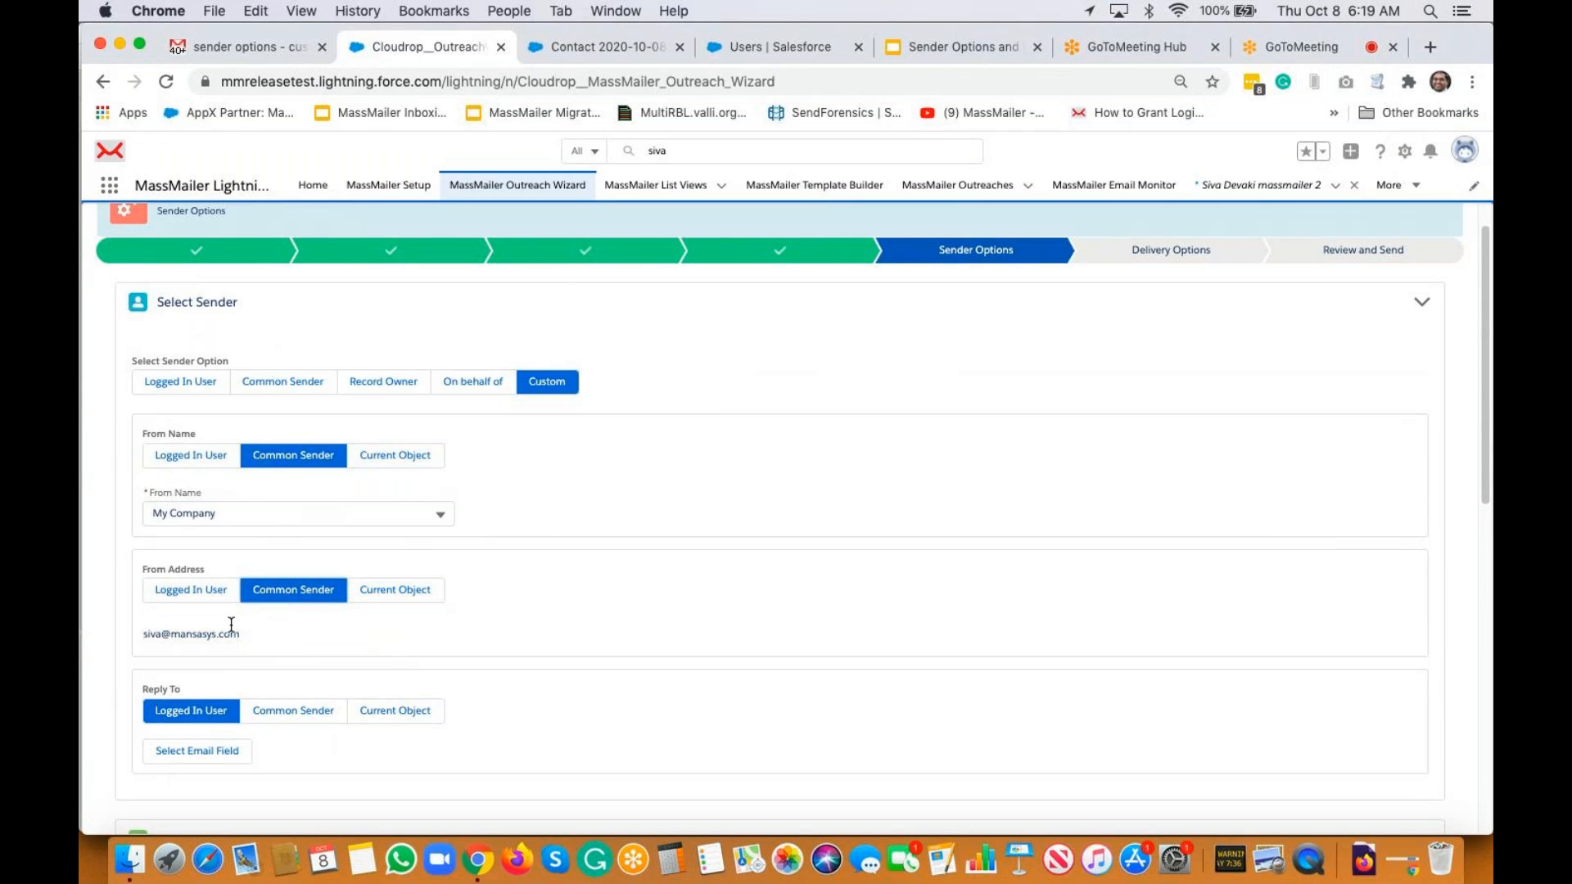
left_click(295, 712)
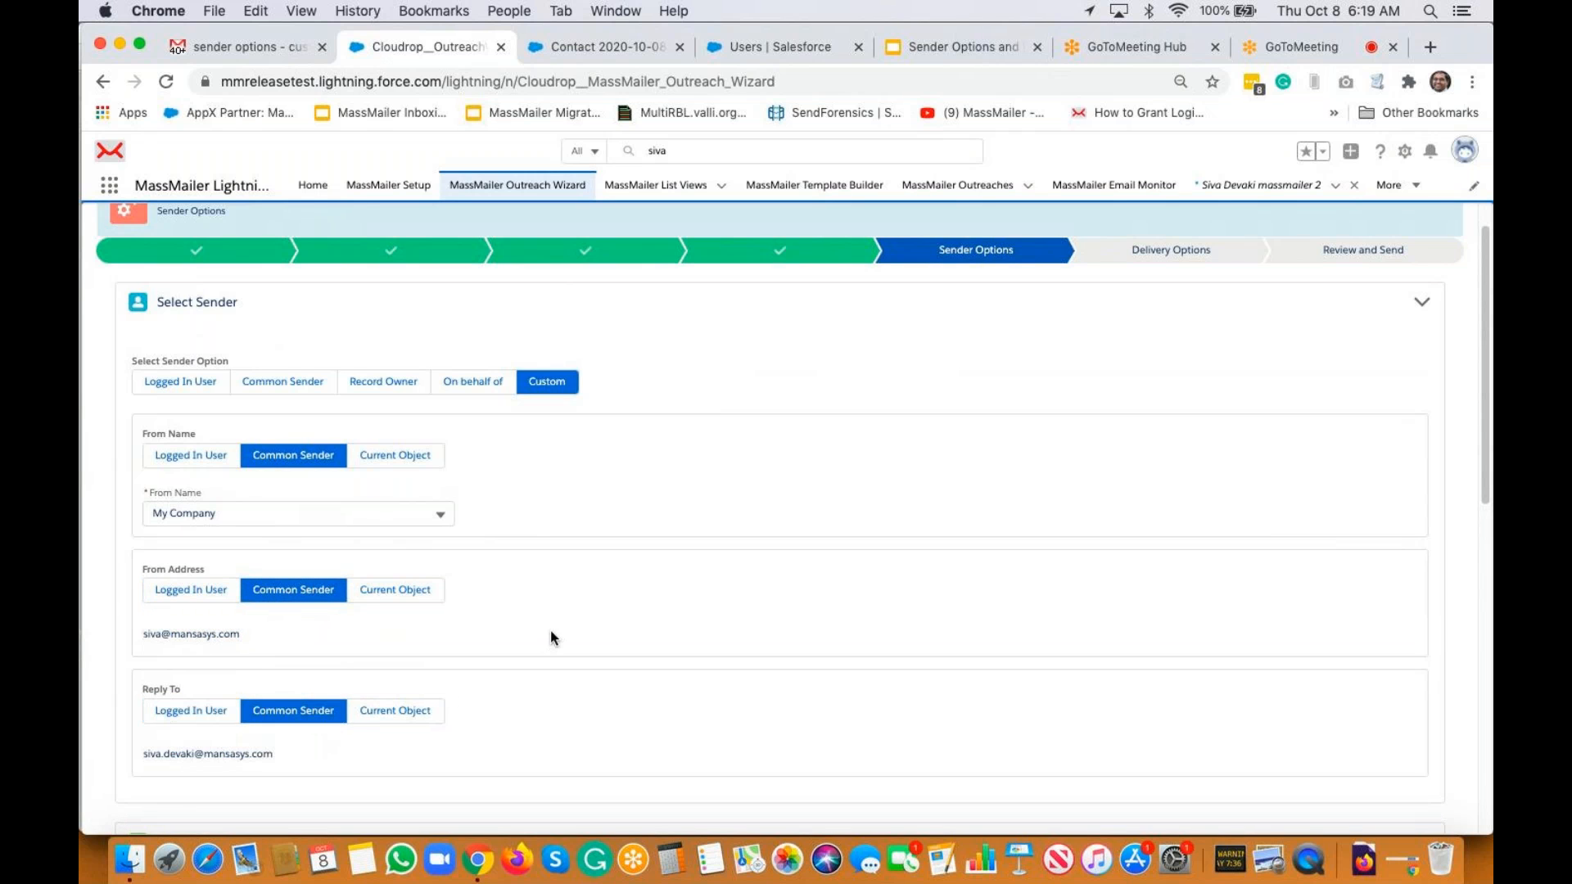
scroll(202, 459, "down", 1)
scroll(203, 475, "down", 1)
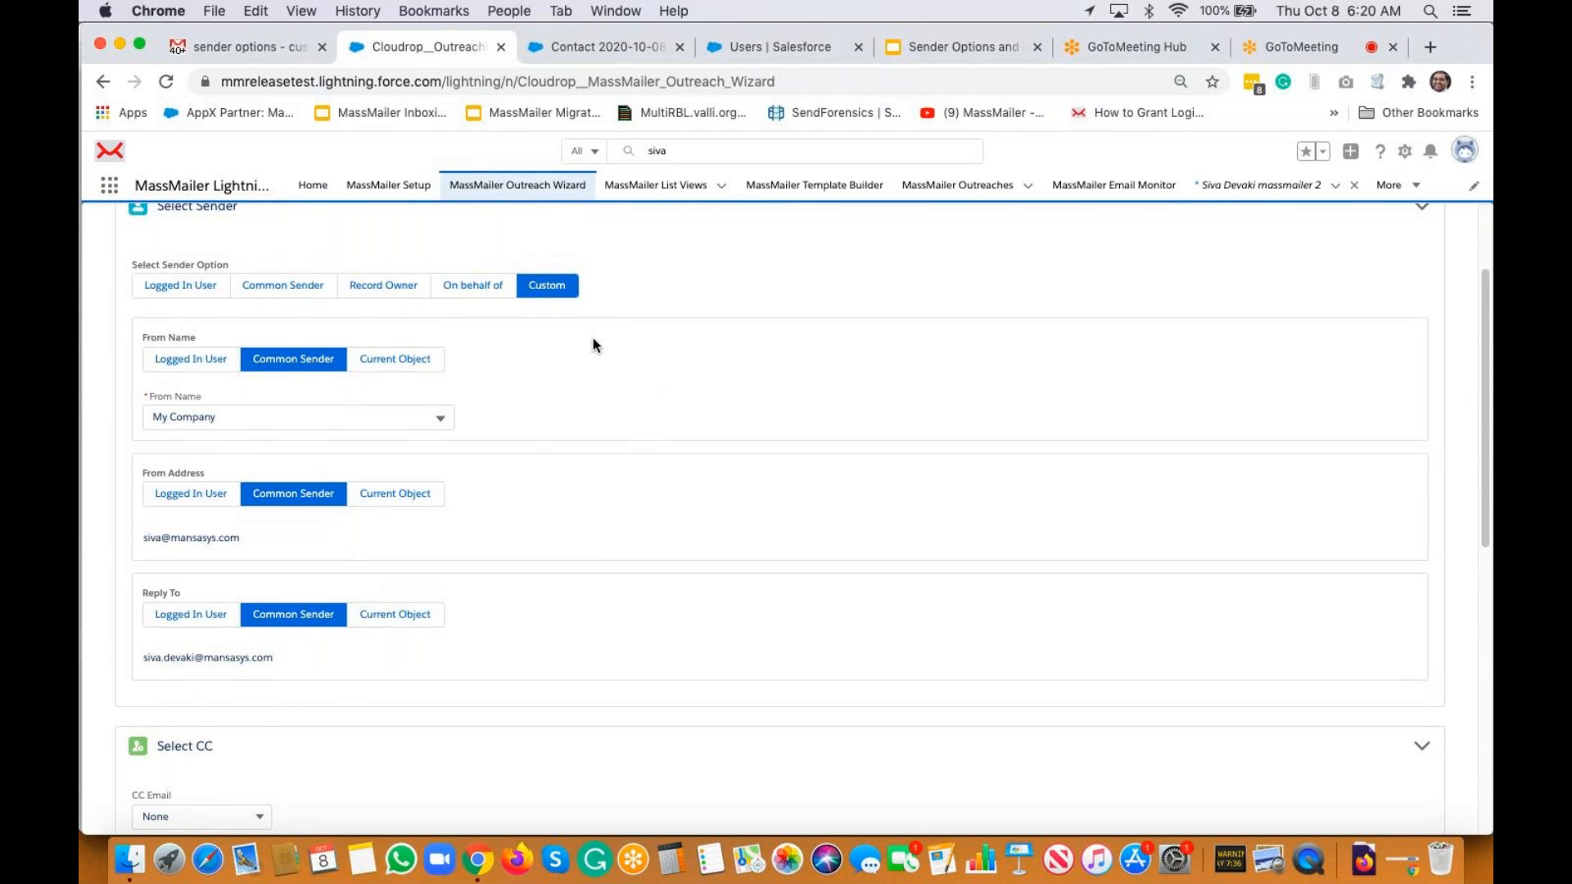
left_click(962, 49)
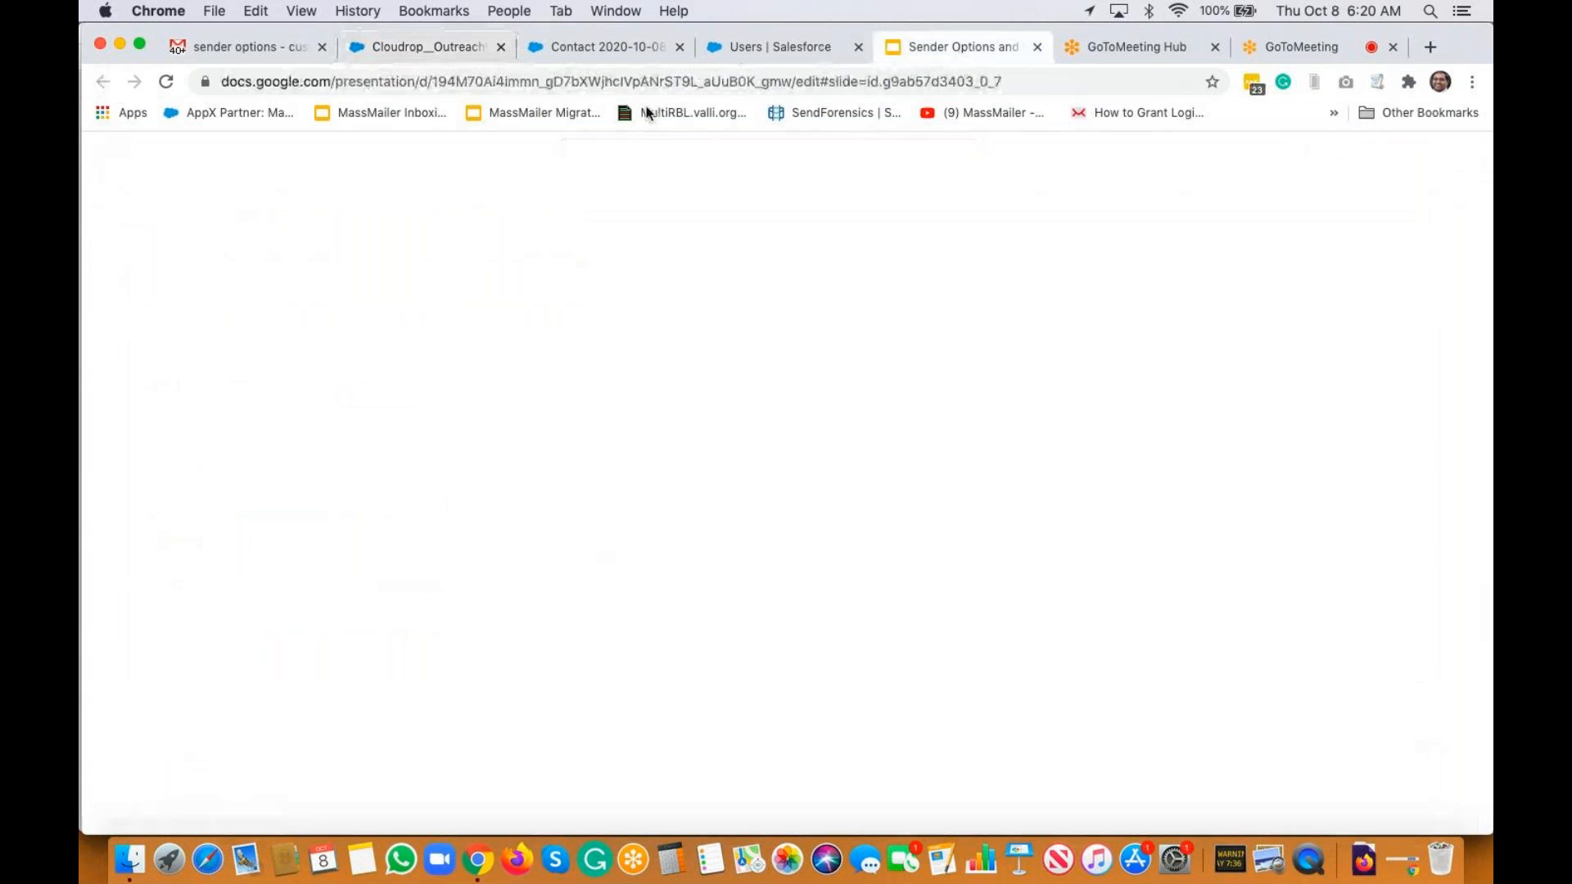